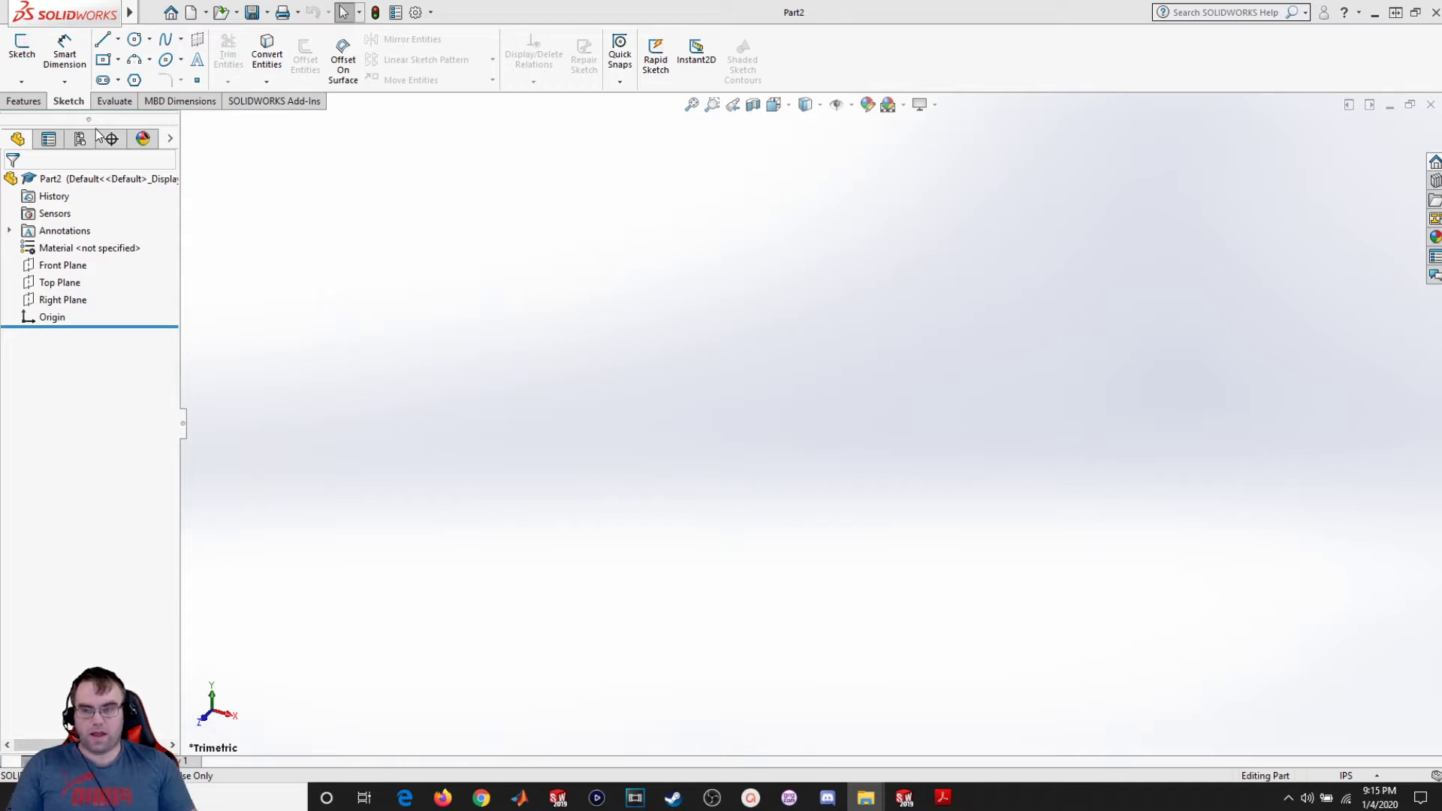
Start a sketch on the Front Plane and draw a circle of about 1.51 in radius centered on the origin.
{"action": "left_click", "coordinate": [22, 44]}
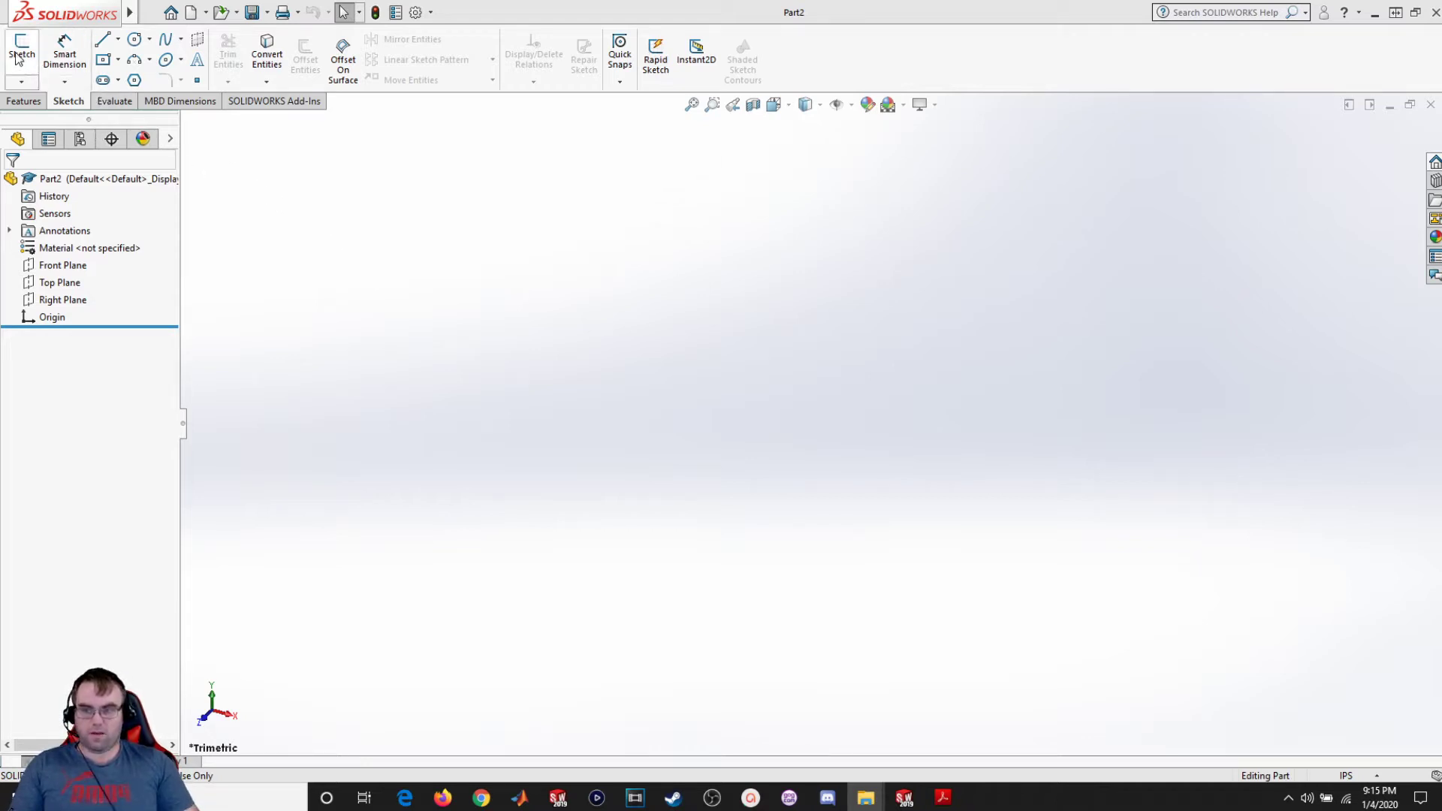
{"action": "left_click", "coordinate": [631, 241]}
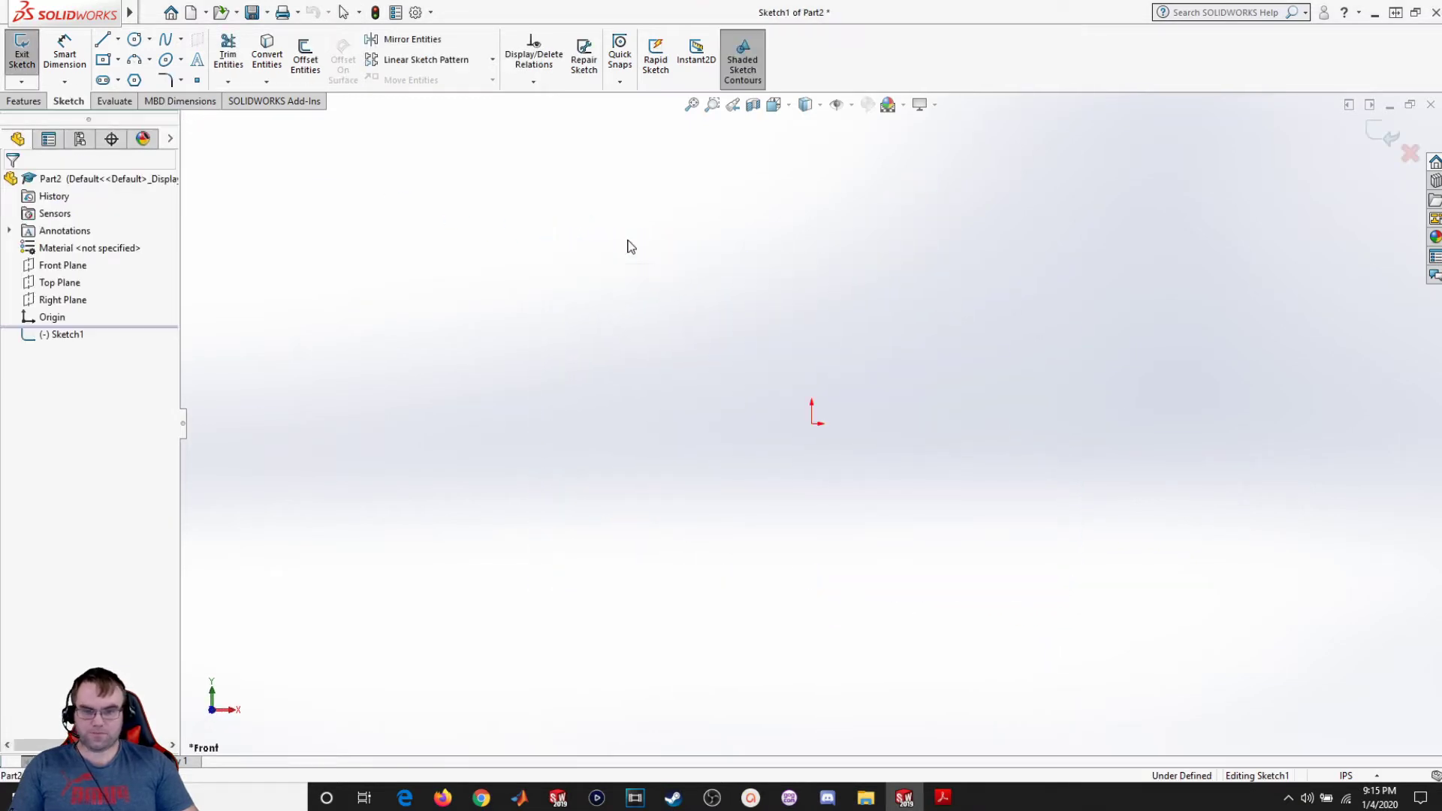
{"action": "left_click", "coordinate": [134, 42]}
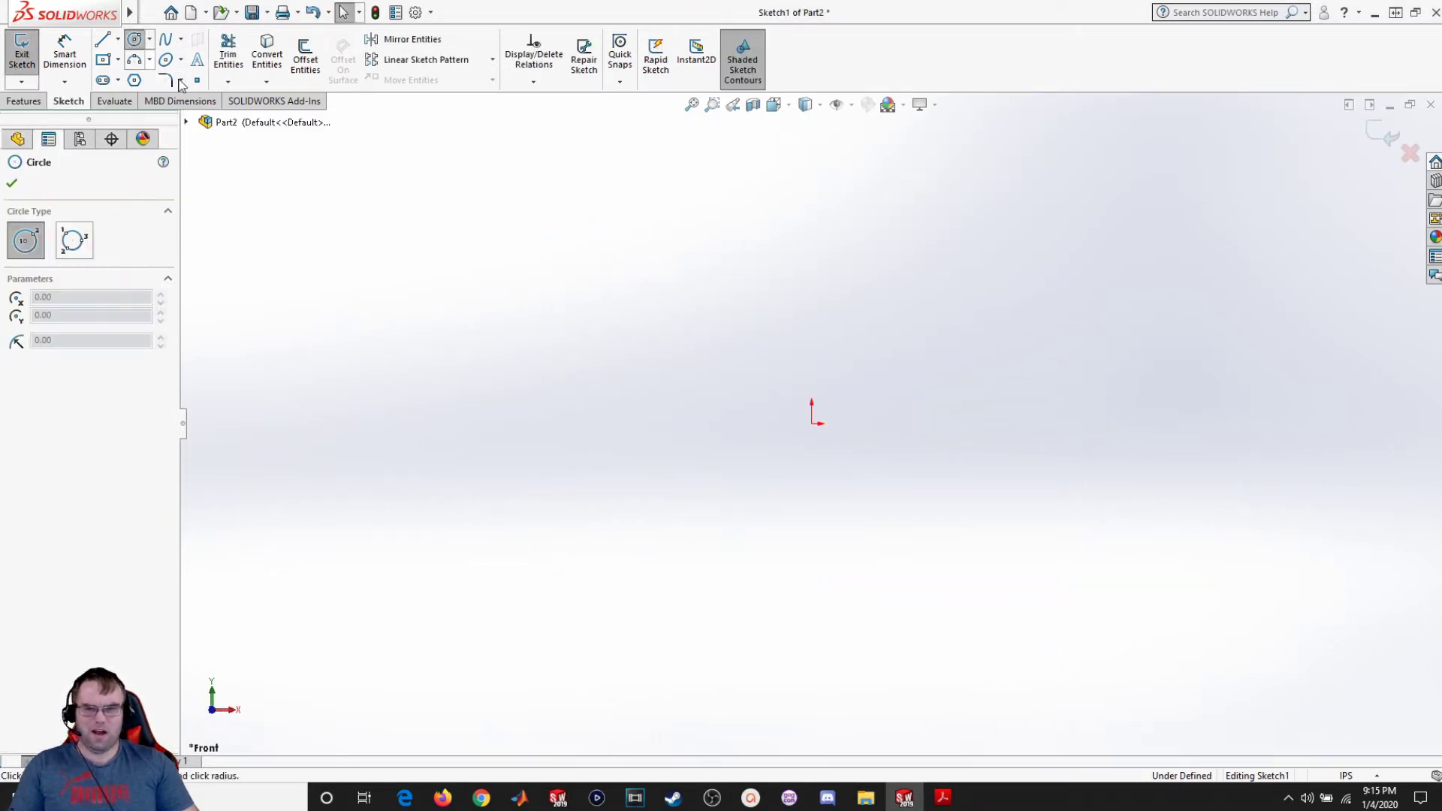
{"action": "left_click", "coordinate": [812, 425]}
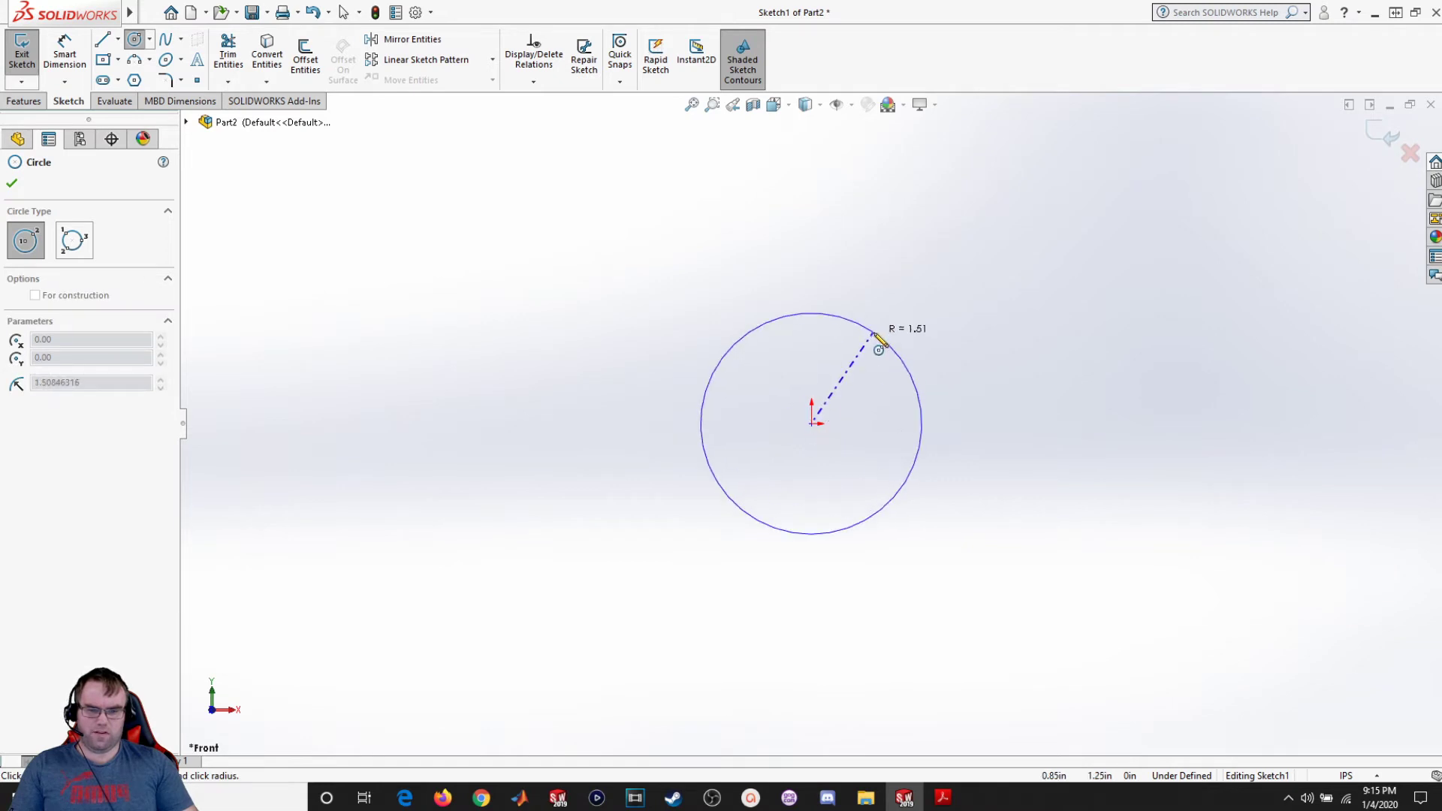
{"action": "left_click", "coordinate": [881, 333]}
{"action": "key", "text": "Escape"}
Dimension the circle's diameter and set it to 3 in.
{"action": "left_click", "coordinate": [63, 47]}
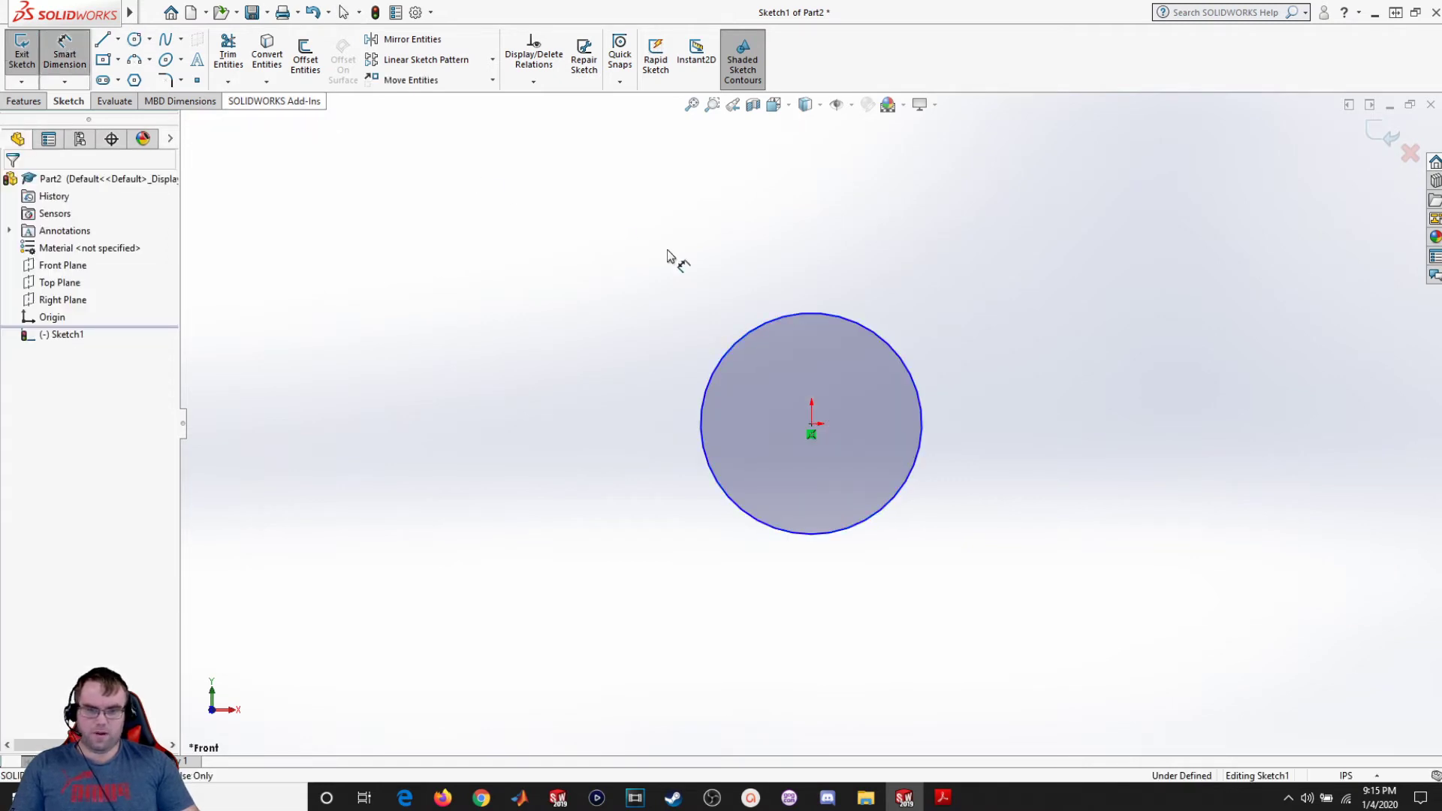
{"action": "left_click", "coordinate": [774, 327]}
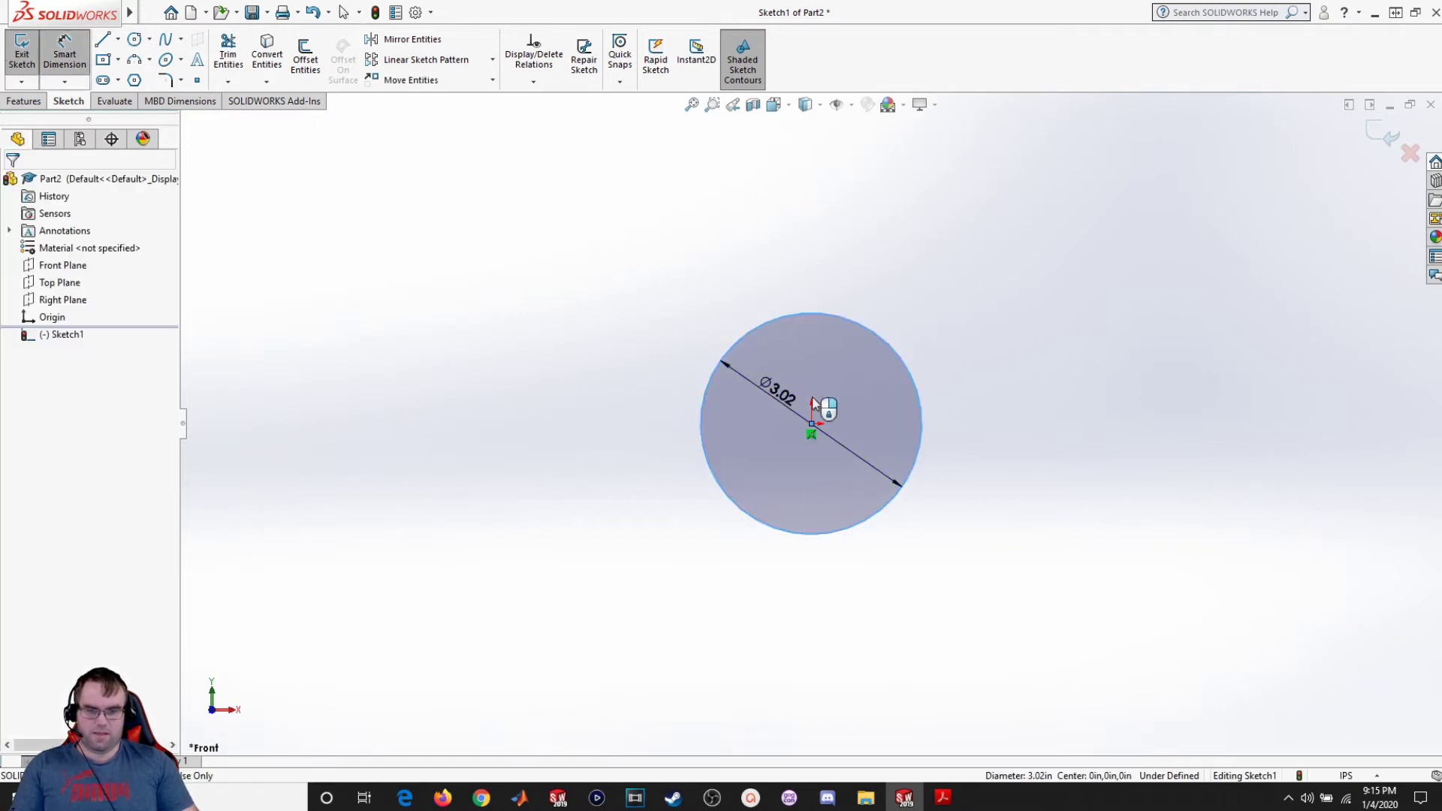
{"action": "left_click", "coordinate": [819, 404]}
{"action": "type", "text": "3.01692633in"}
{"action": "key", "text": "Return"}
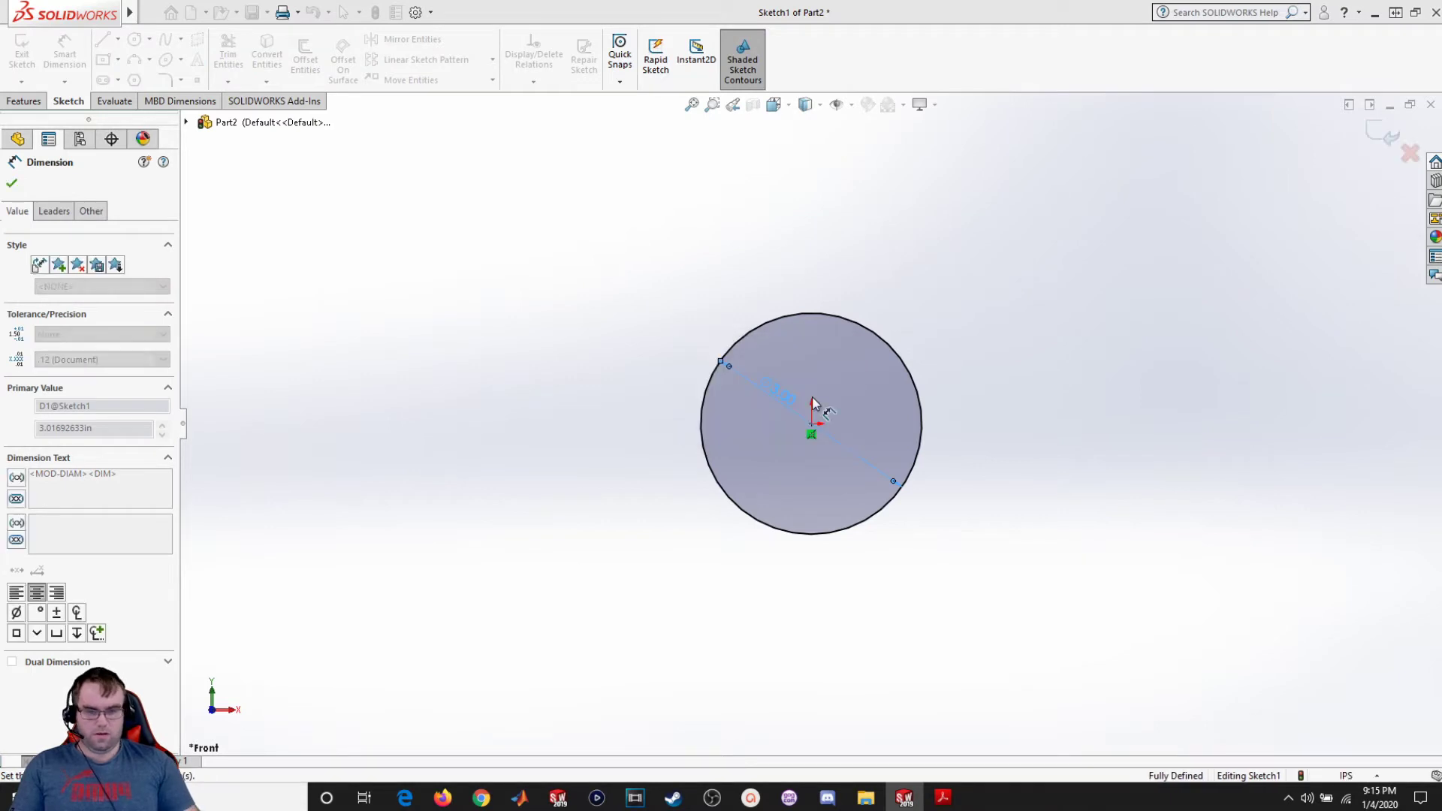
{"action": "left_click", "coordinate": [11, 180]}
{"action": "key", "text": "Escape"}
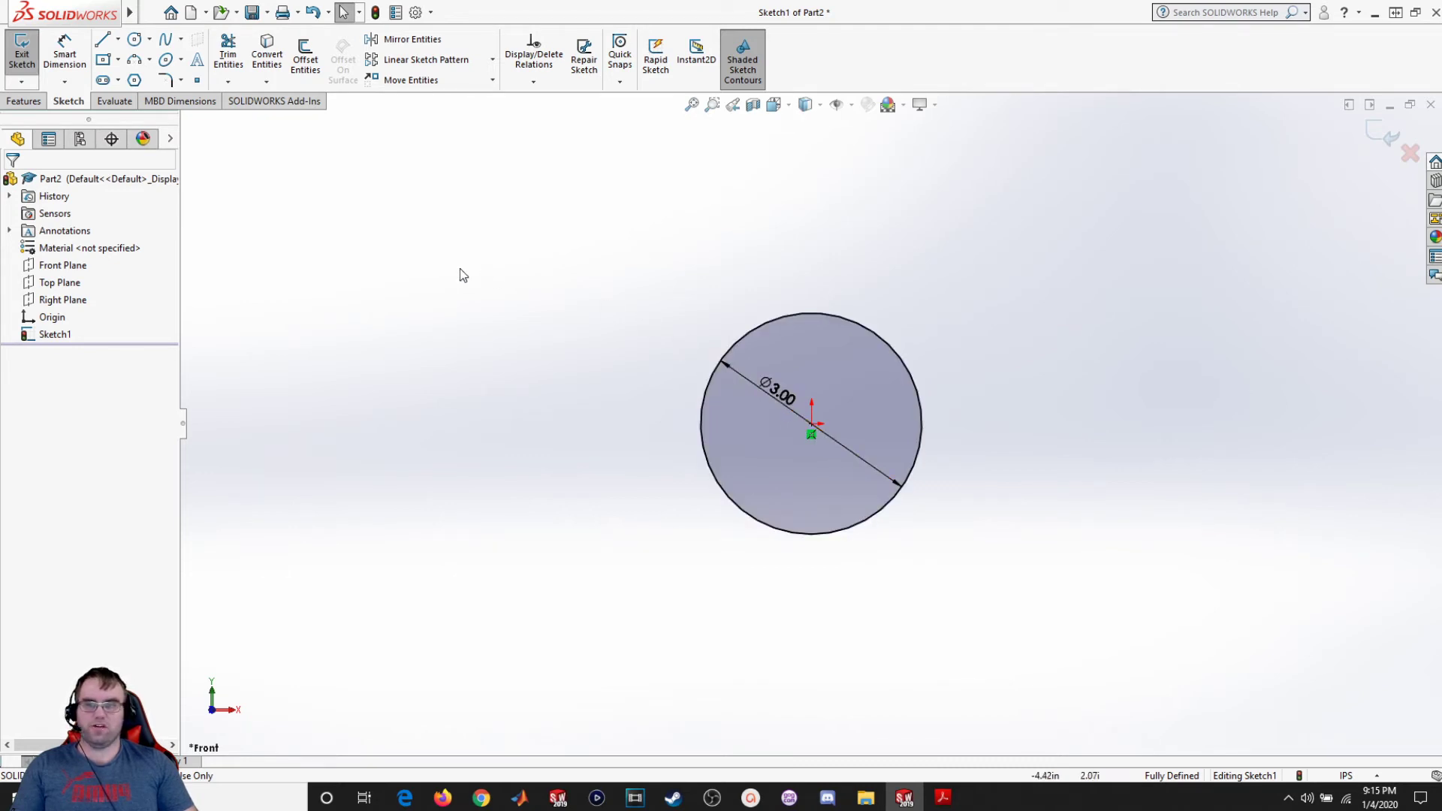
Start a linear sketch pattern with the 3 in circle as the entity to pattern.
{"action": "scroll", "coordinate": [548, 350], "scroll_direction": "down", "scroll_amount": 3}
{"action": "scroll", "coordinate": [1110, 461], "scroll_direction": "up", "scroll_amount": 1}
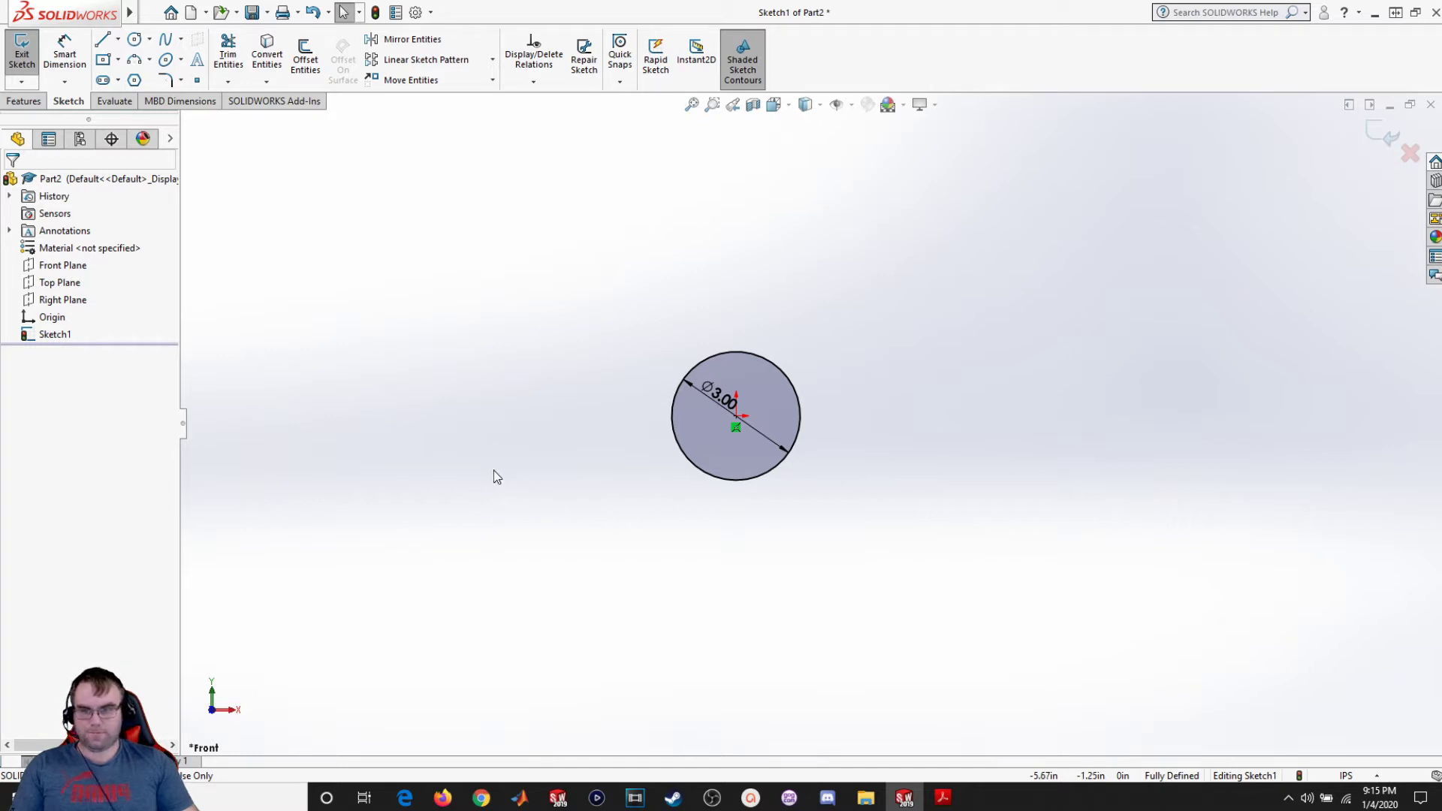
{"action": "left_click", "coordinate": [426, 60]}
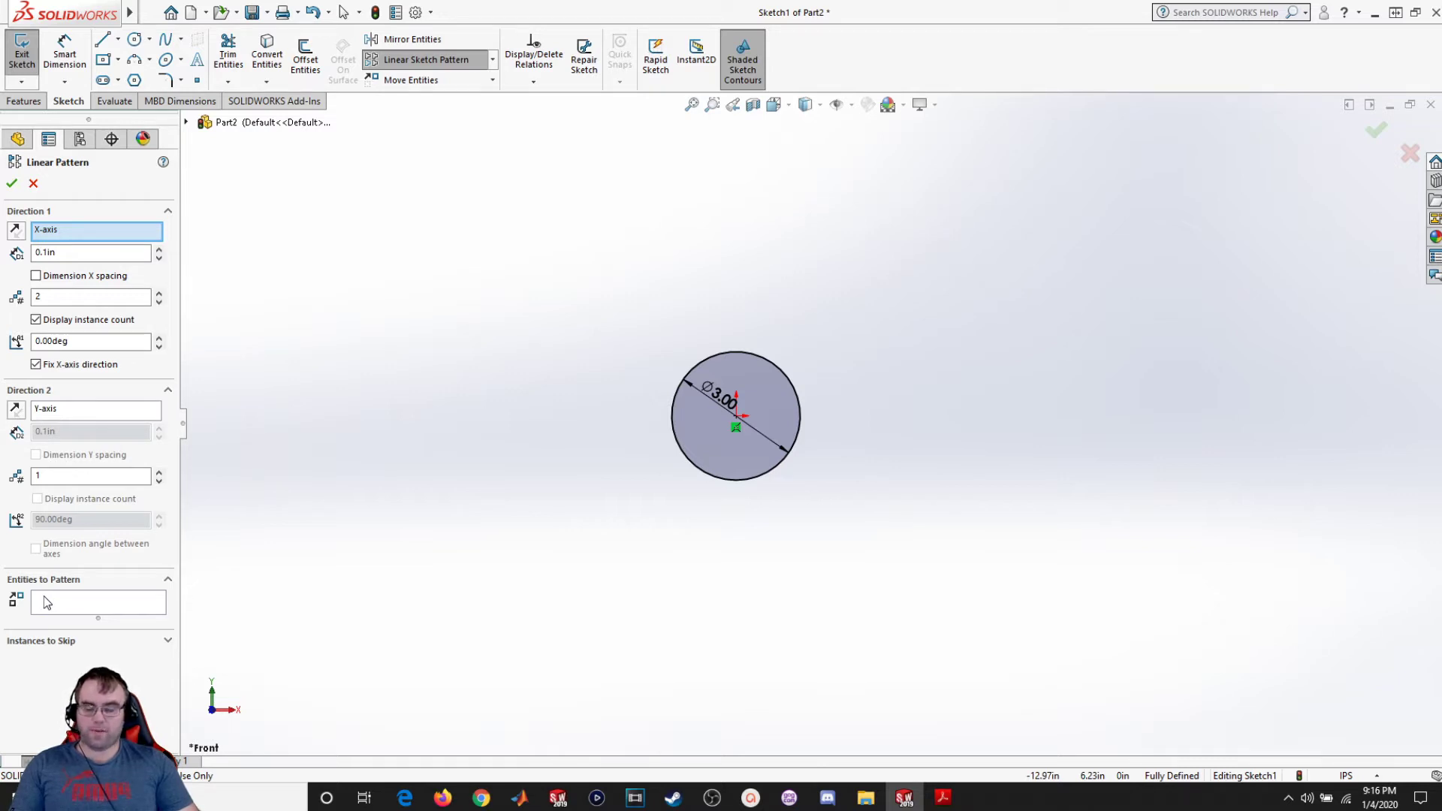
{"action": "left_click", "coordinate": [48, 641]}
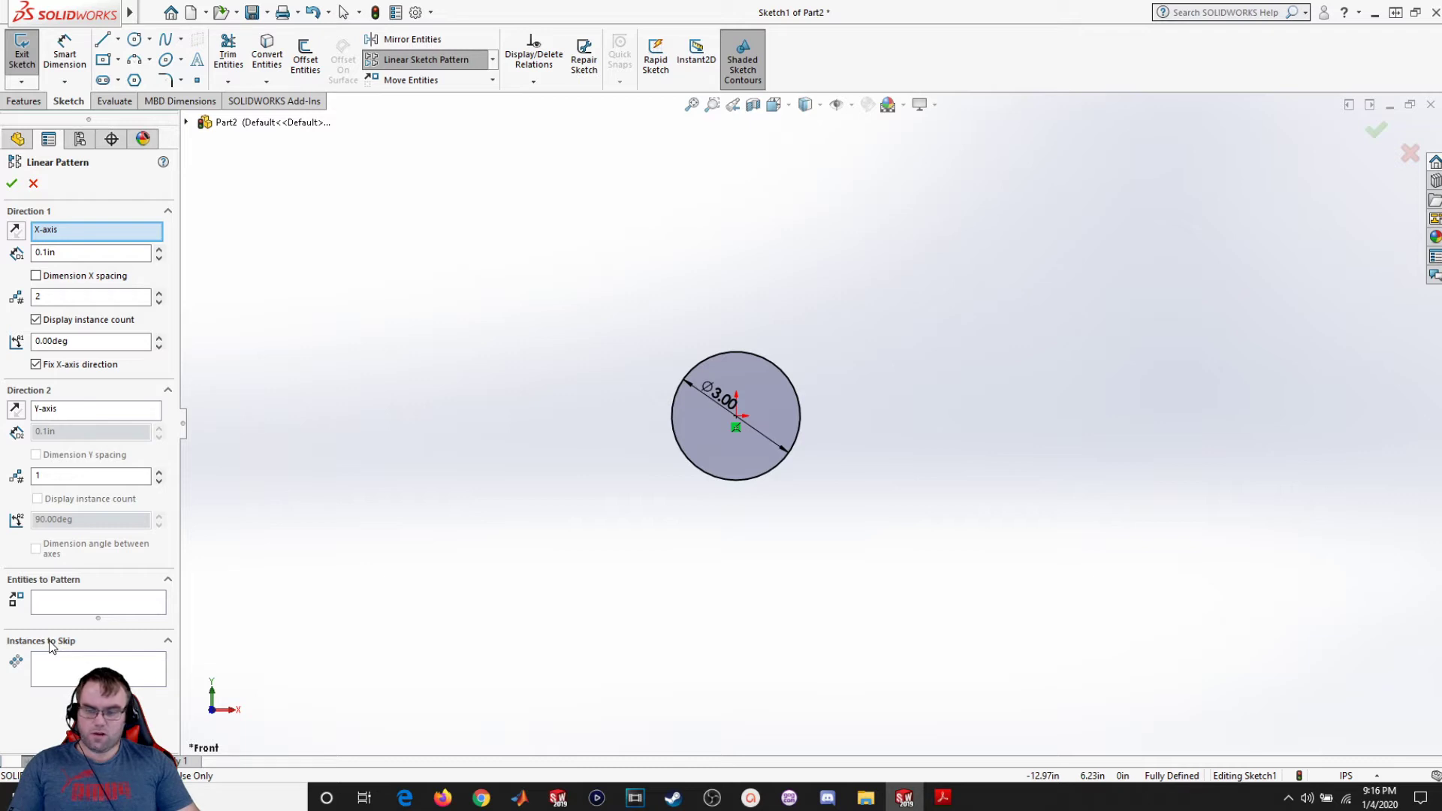
{"action": "left_click", "coordinate": [49, 642]}
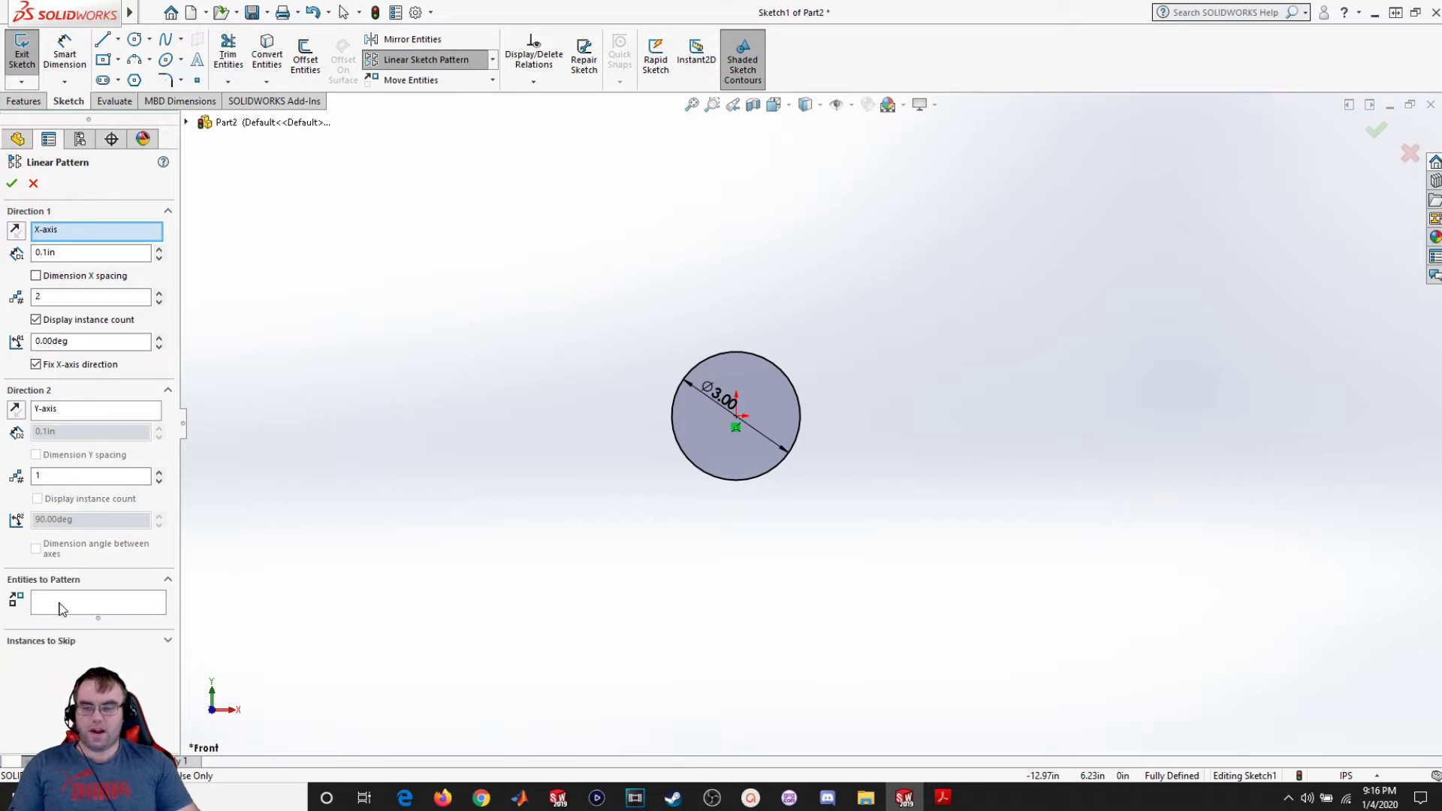
{"action": "left_click", "coordinate": [60, 608]}
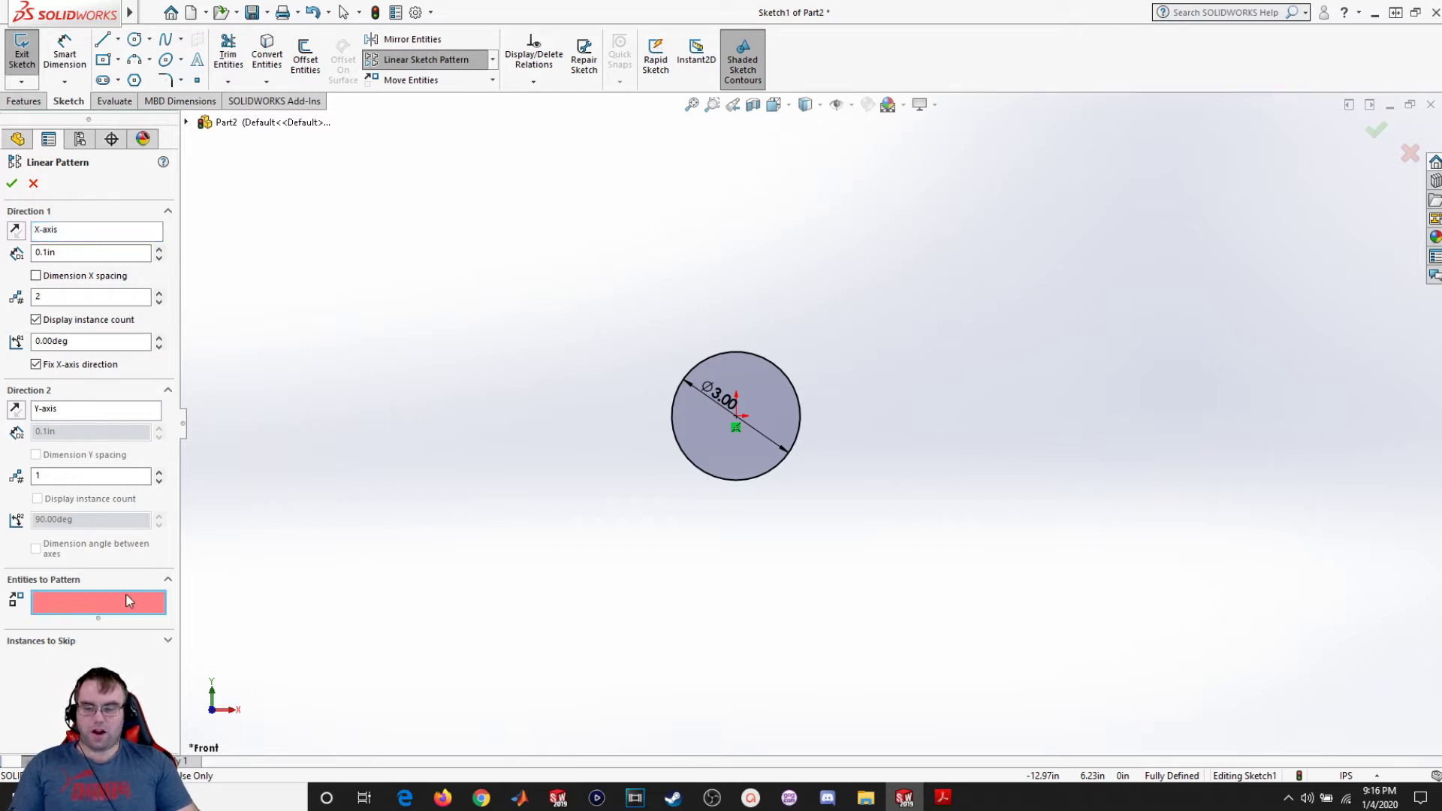
{"action": "left_click", "coordinate": [719, 481]}
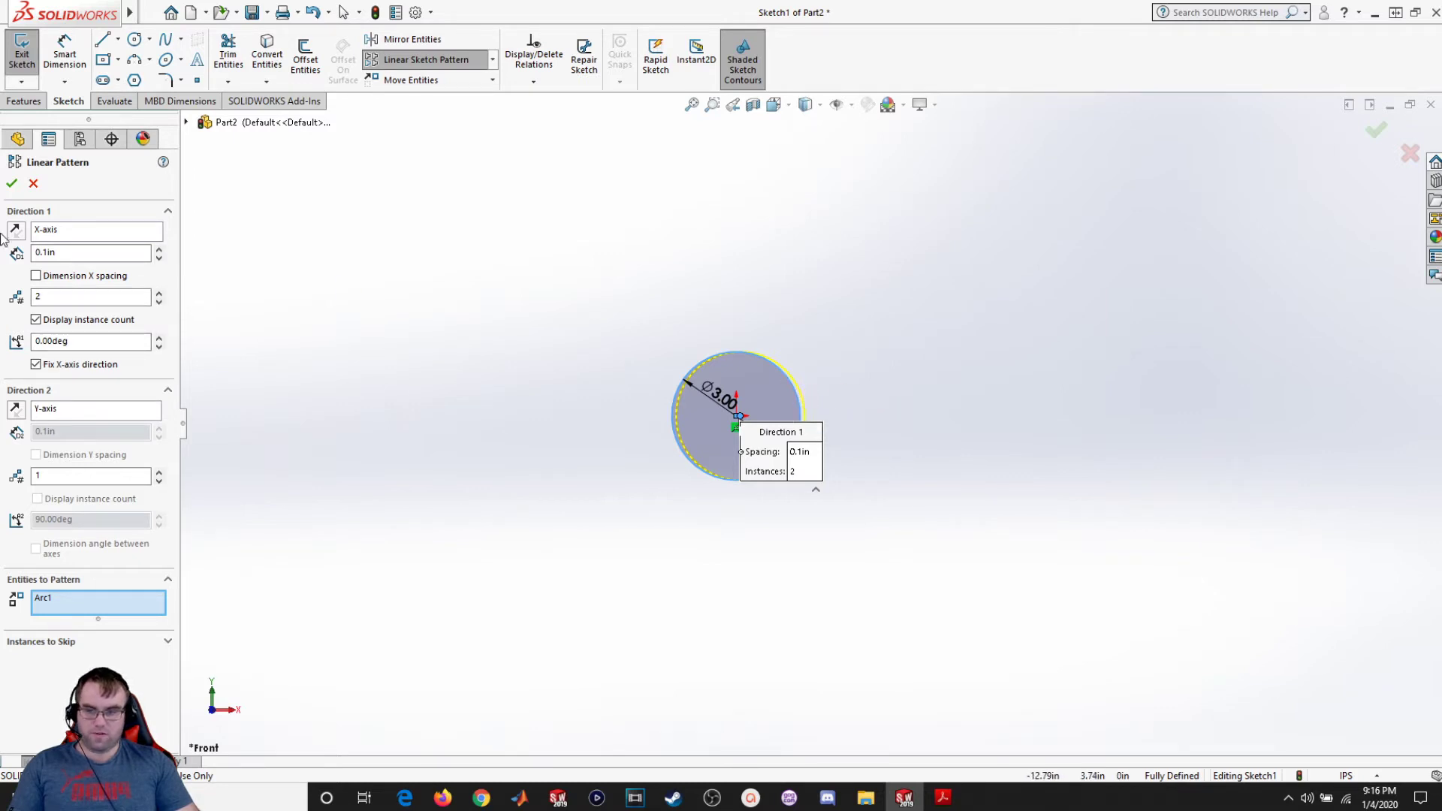
Set the pattern spacing along the X-axis to 4 in.
{"action": "left_click_drag", "start_coordinate": [57, 253], "coordinate": [10, 256]}
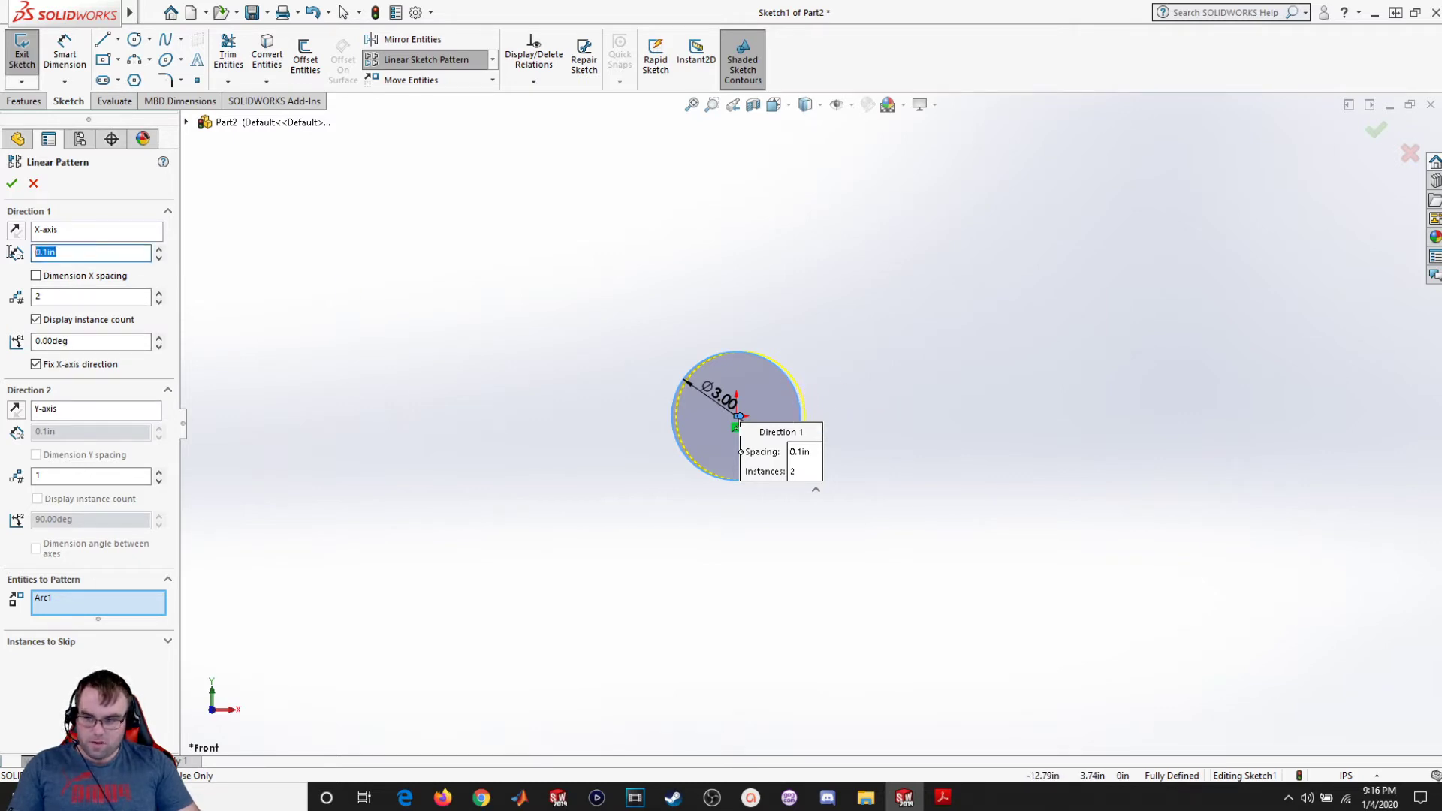
{"action": "type", "text": "2"}
{"action": "key", "text": "Return"}
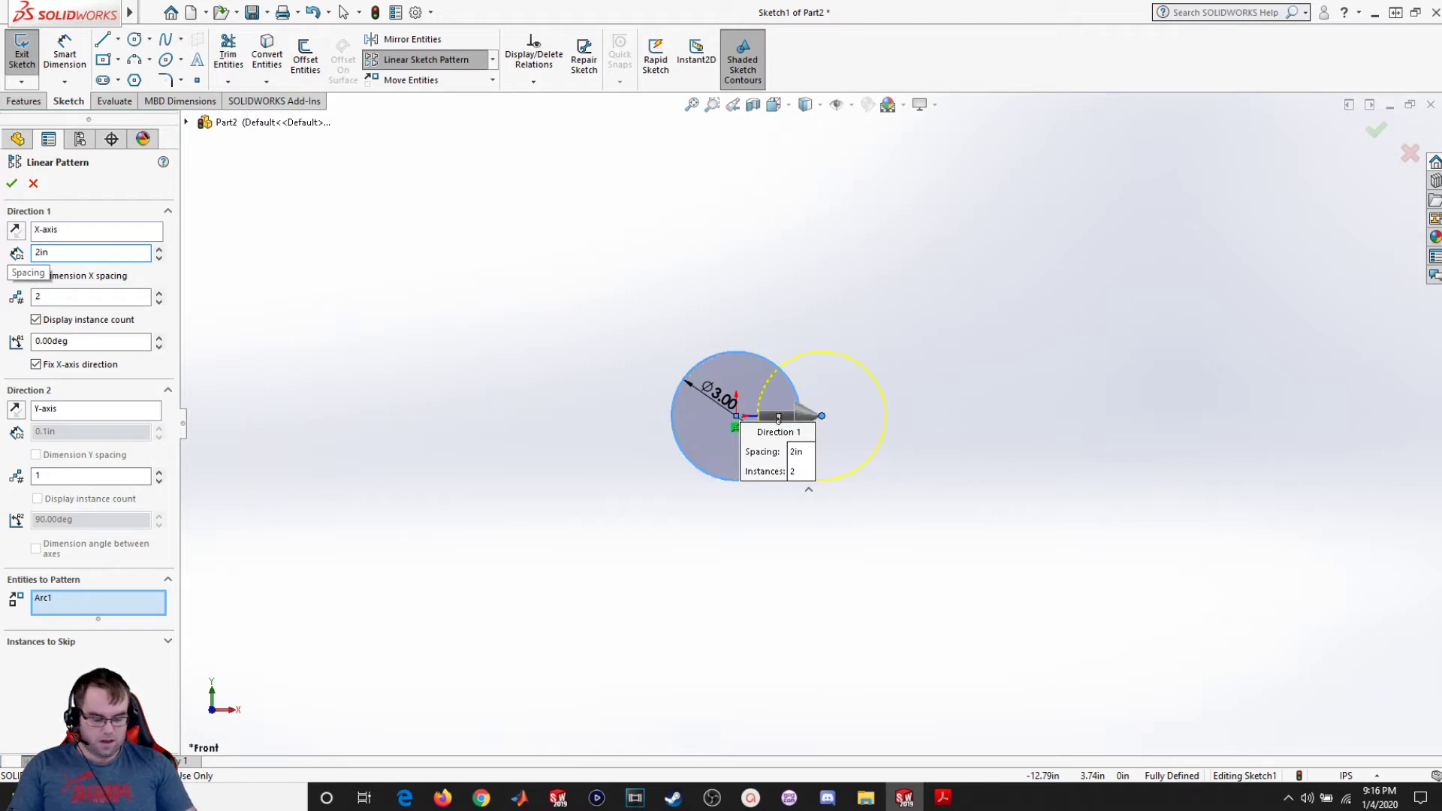
{"action": "key", "text": "BackSpace"}
{"action": "type", "text": "4"}
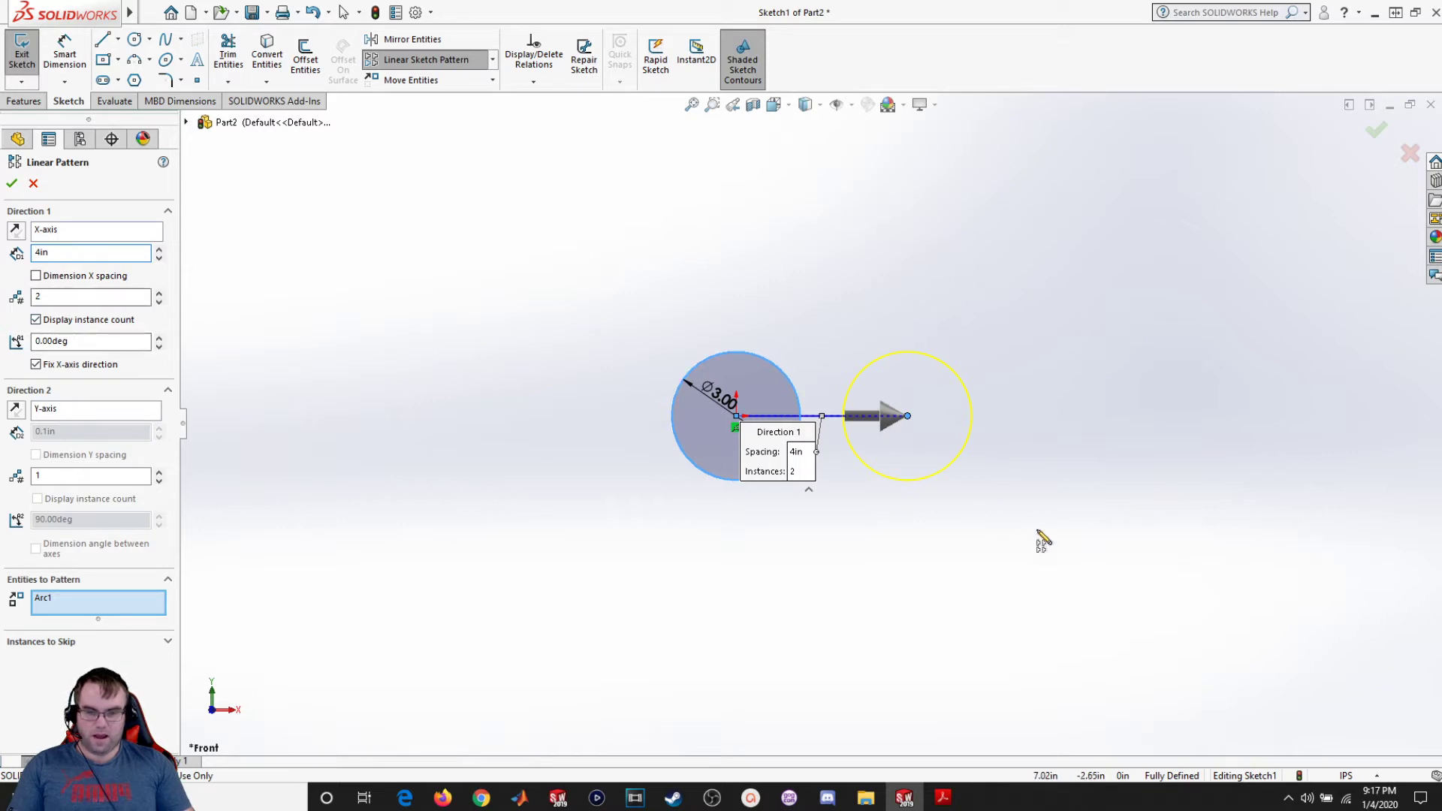
Set the number of pattern instances along the X-axis to 10.
{"action": "scroll", "coordinate": [1037, 538], "scroll_direction": "down", "scroll_amount": 3}
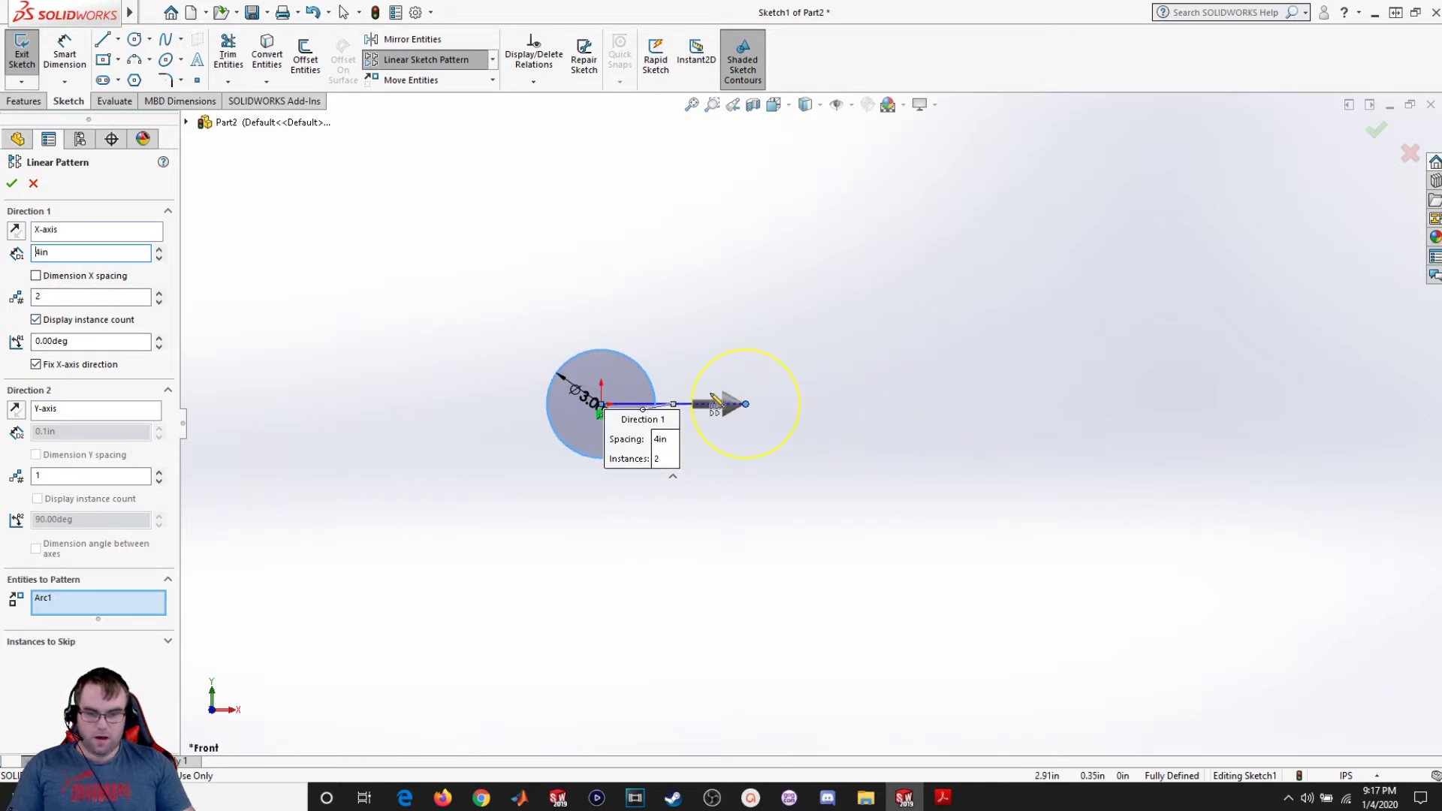
{"action": "double_click", "coordinate": [60, 293]}
{"action": "type", "text": "10"}
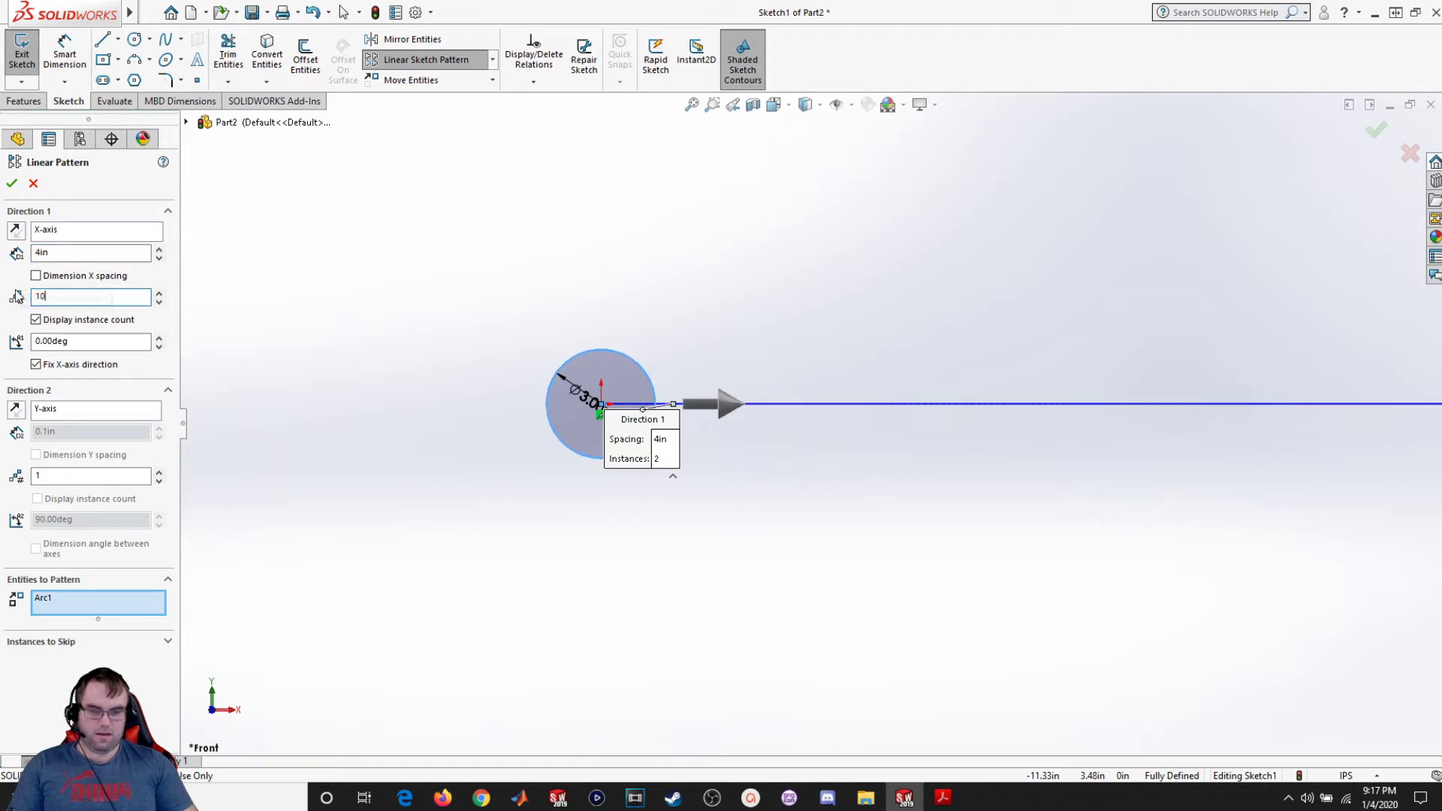
{"action": "scroll", "coordinate": [959, 400], "scroll_direction": "down", "scroll_amount": 3}
{"action": "scroll", "coordinate": [1196, 425], "scroll_direction": "up", "scroll_amount": 2}
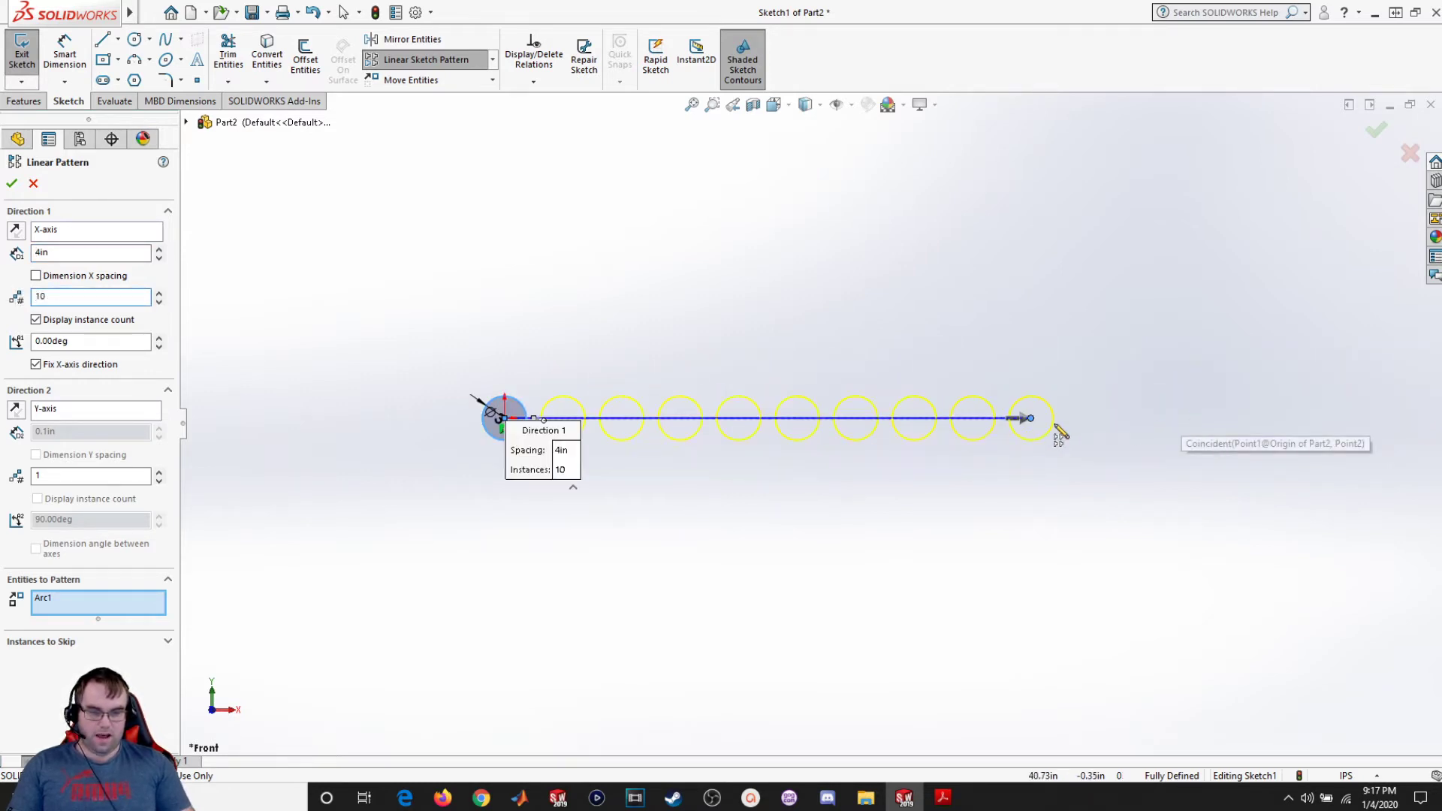
{"action": "scroll", "coordinate": [789, 432], "scroll_direction": "up", "scroll_amount": 1}
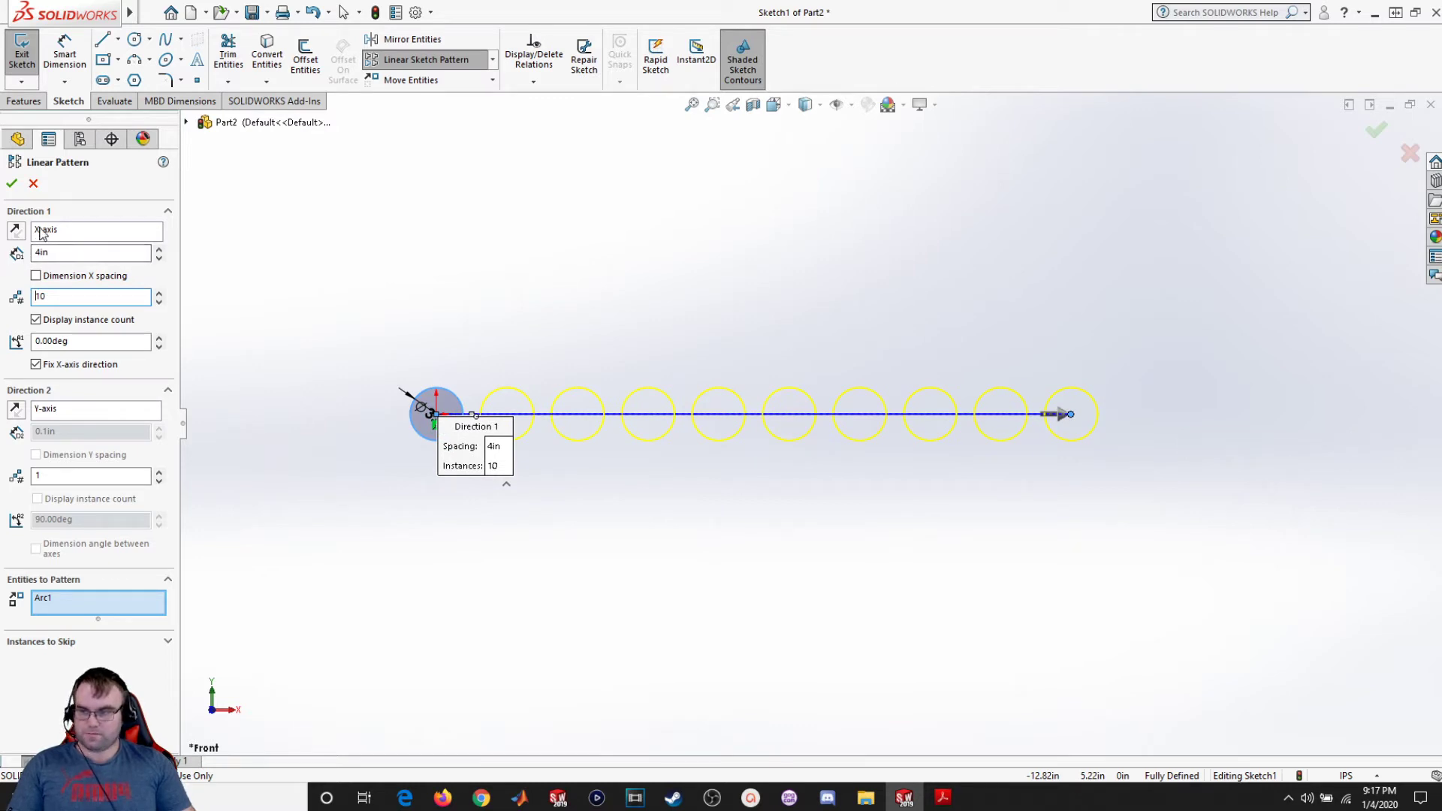
Add 5 instances spaced 4 in apart along the Y-axis and create the linear pattern.
{"action": "left_click", "coordinate": [15, 410]}
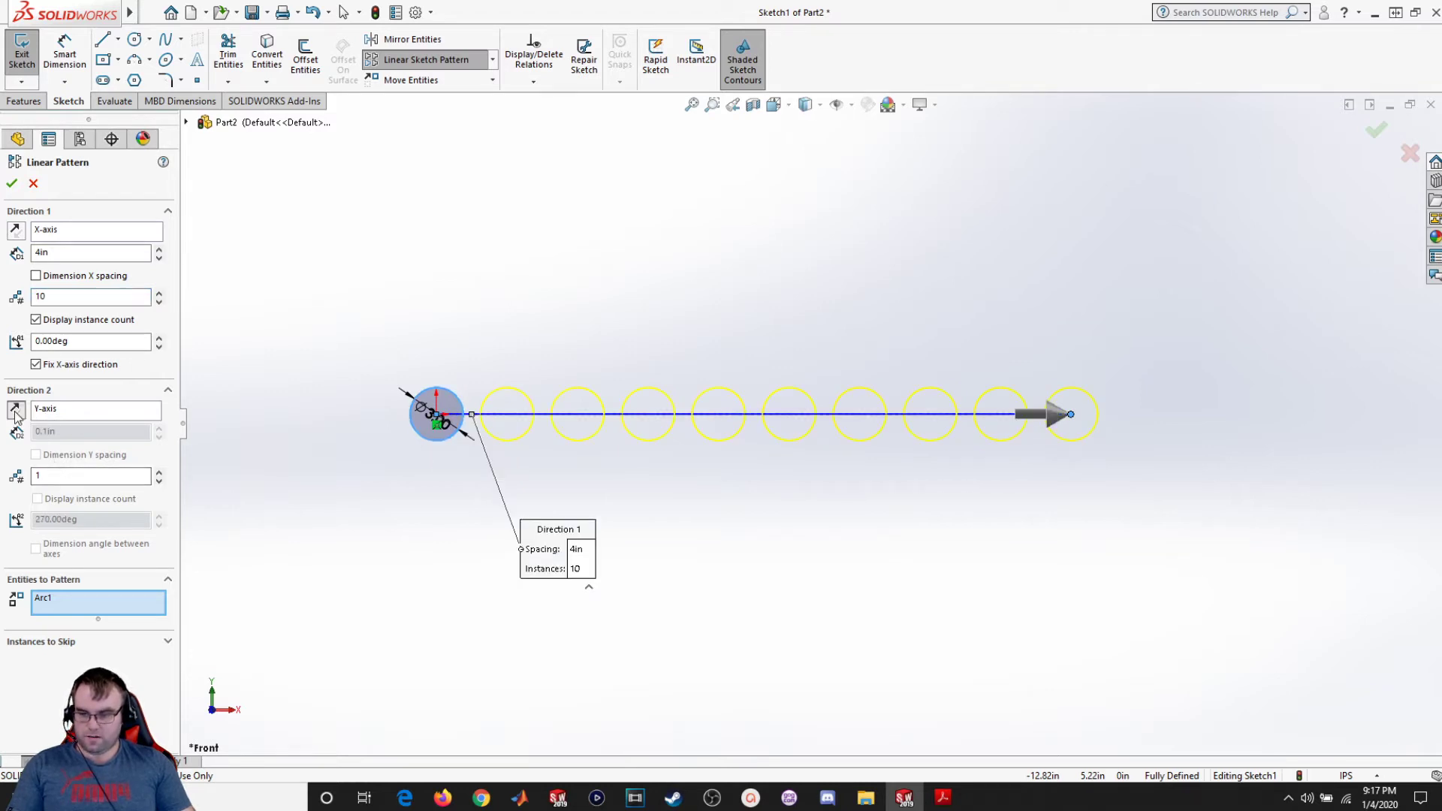
{"action": "left_click", "coordinate": [16, 412]}
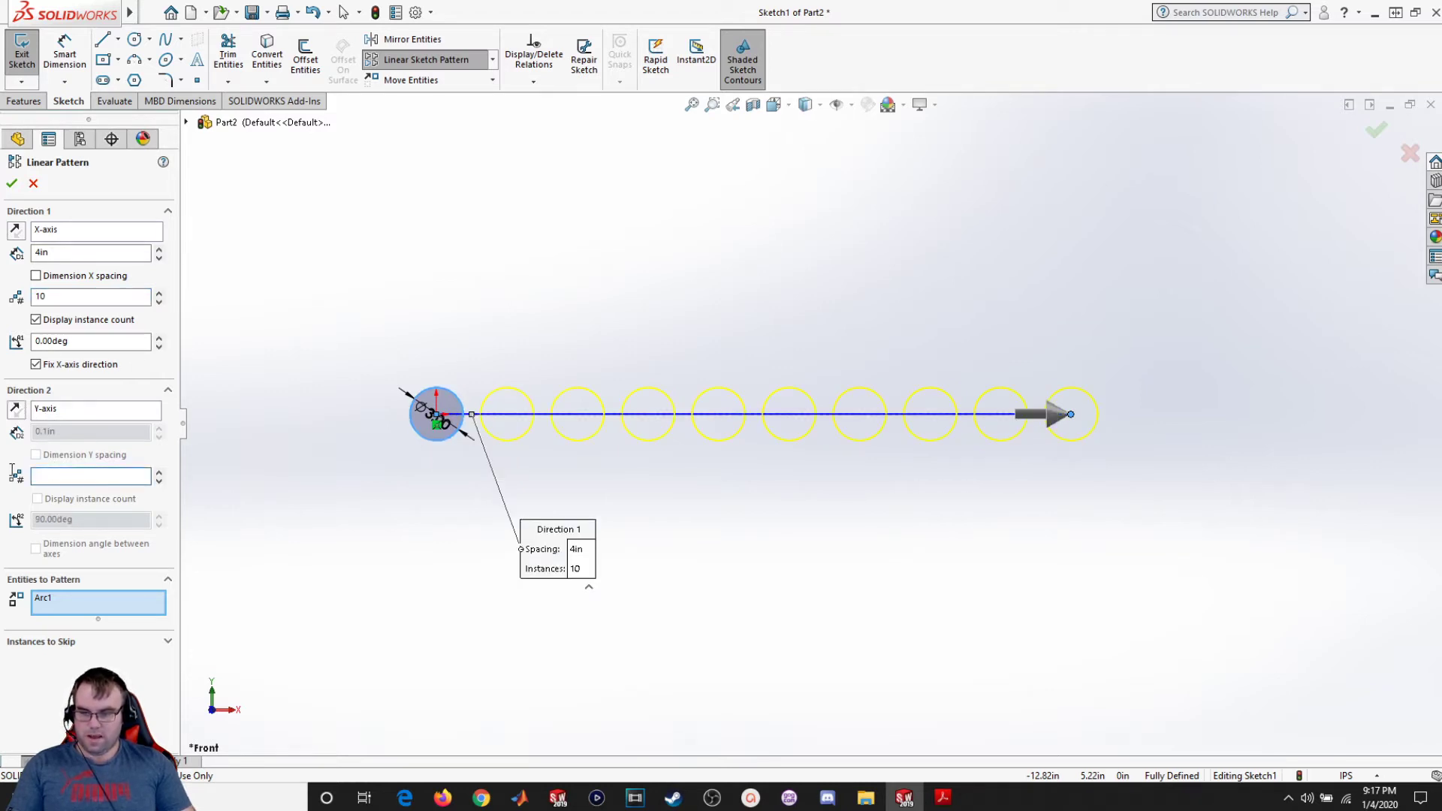
{"action": "double_click", "coordinate": [55, 474]}
{"action": "type", "text": "5"}
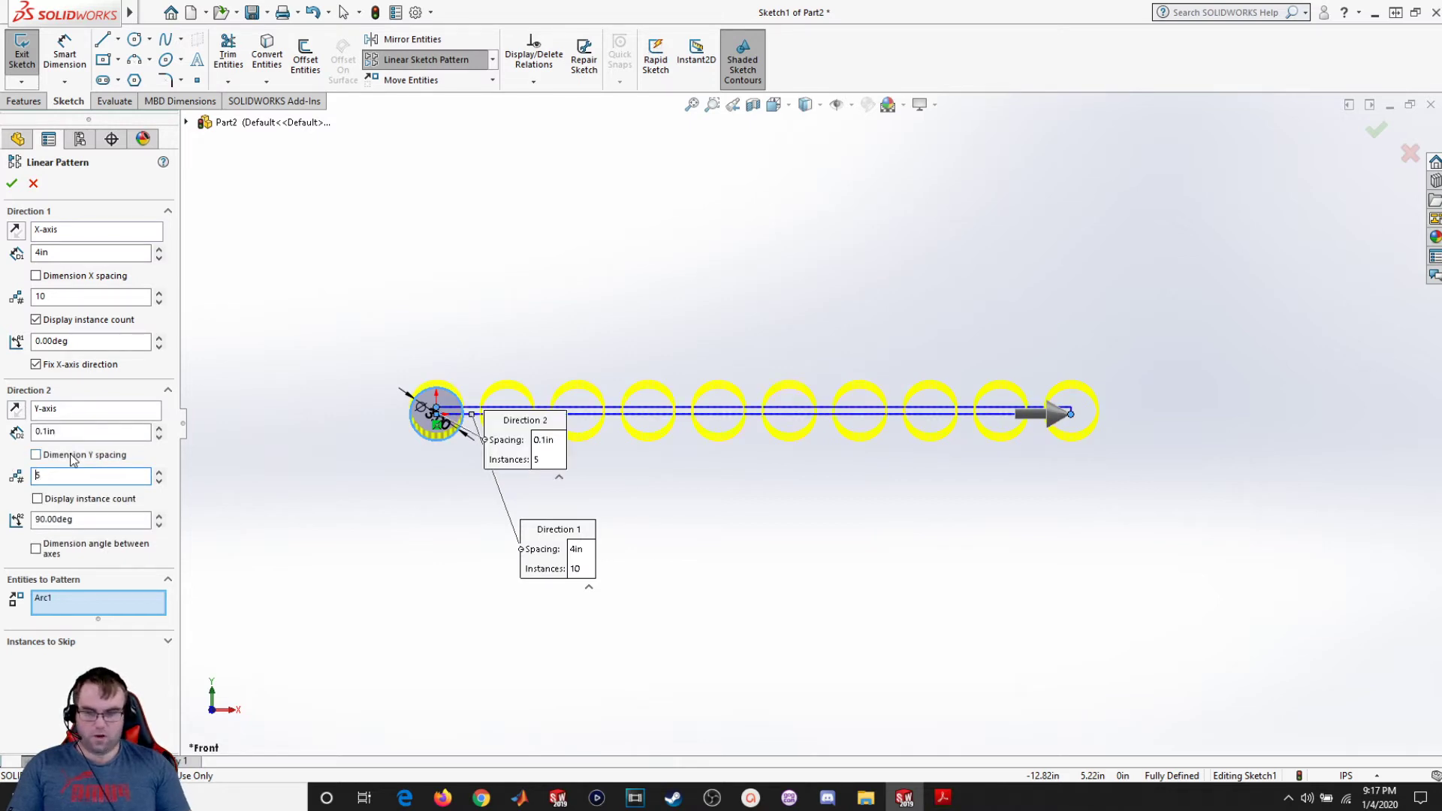
{"action": "double_click", "coordinate": [74, 430]}
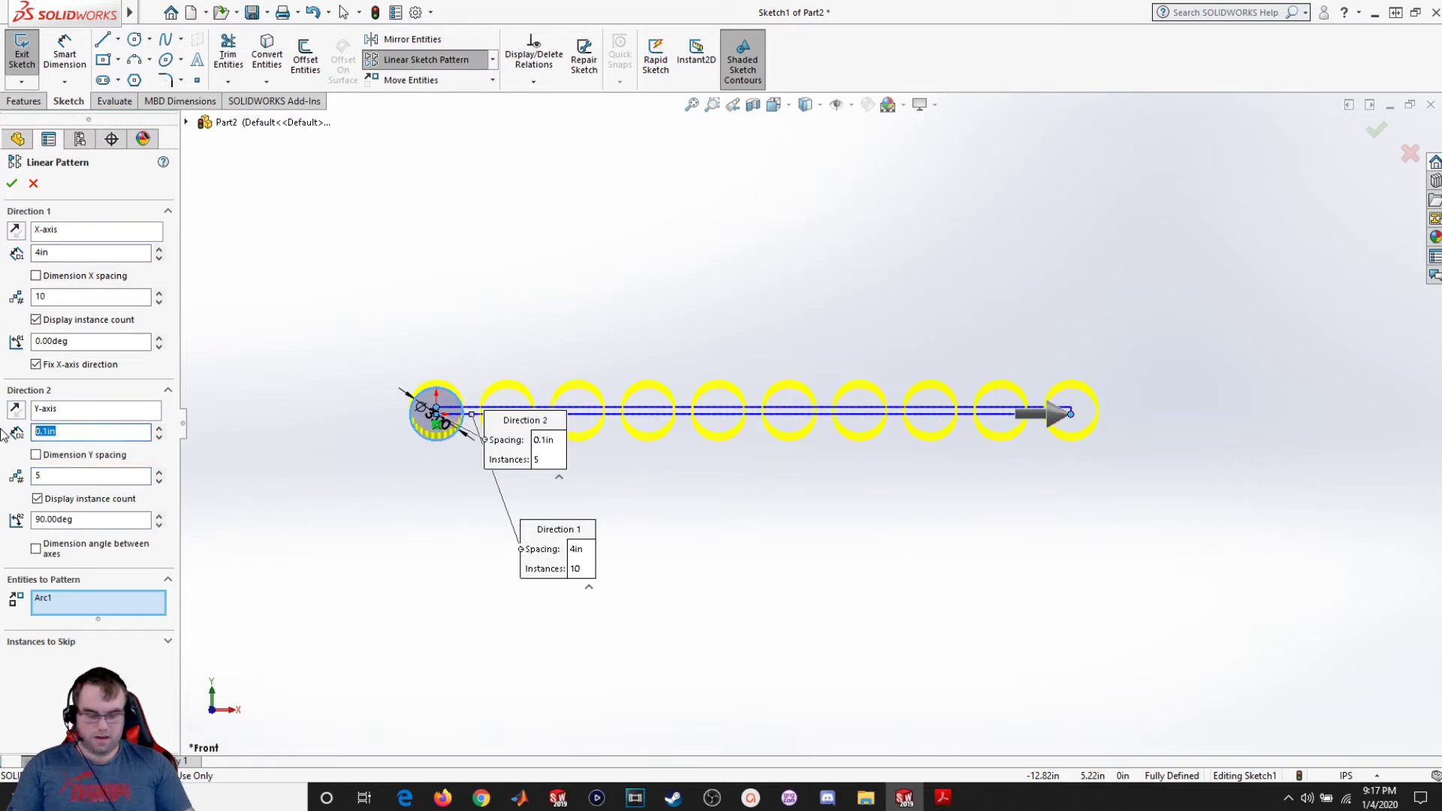
{"action": "type", "text": "4"}
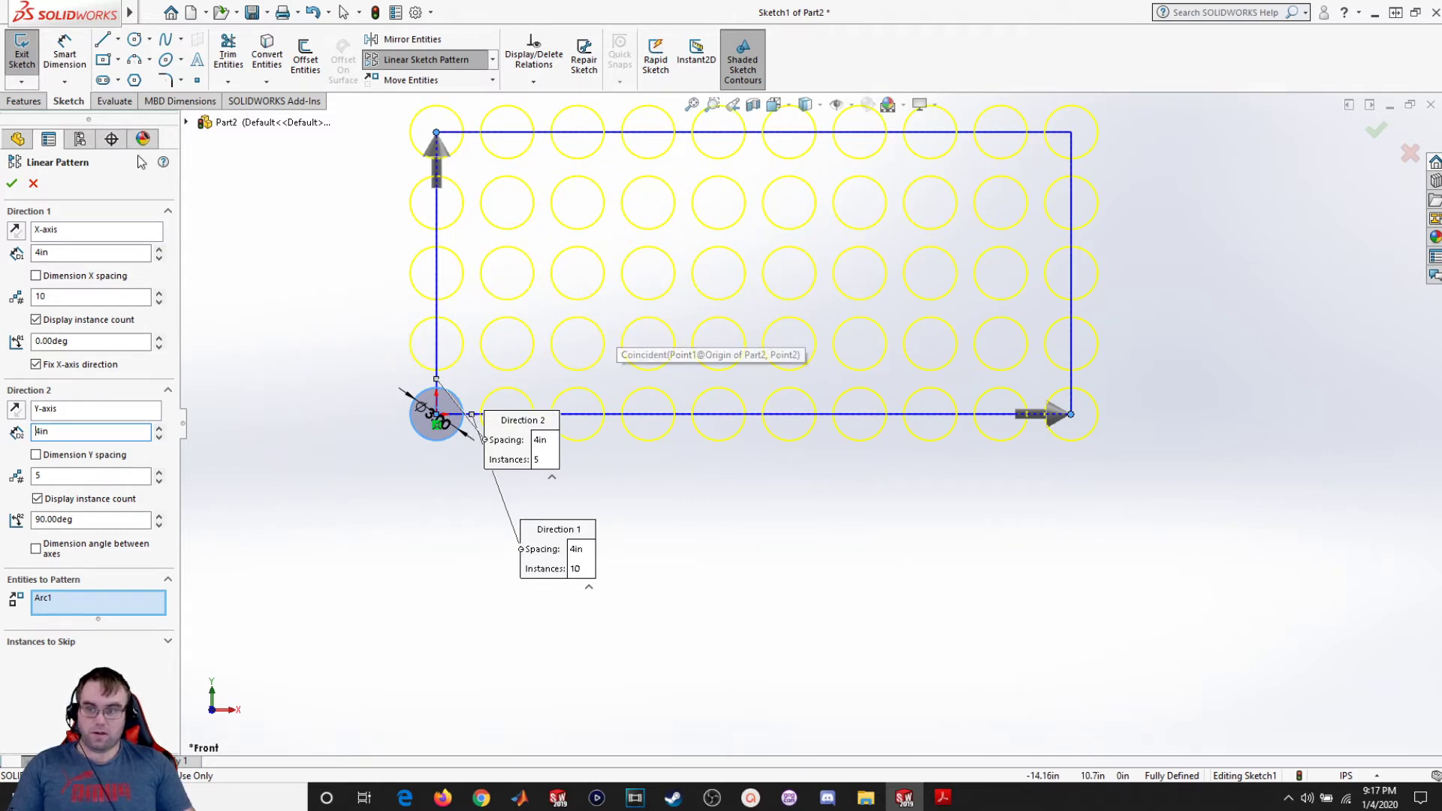
{"action": "left_click", "coordinate": [12, 185]}
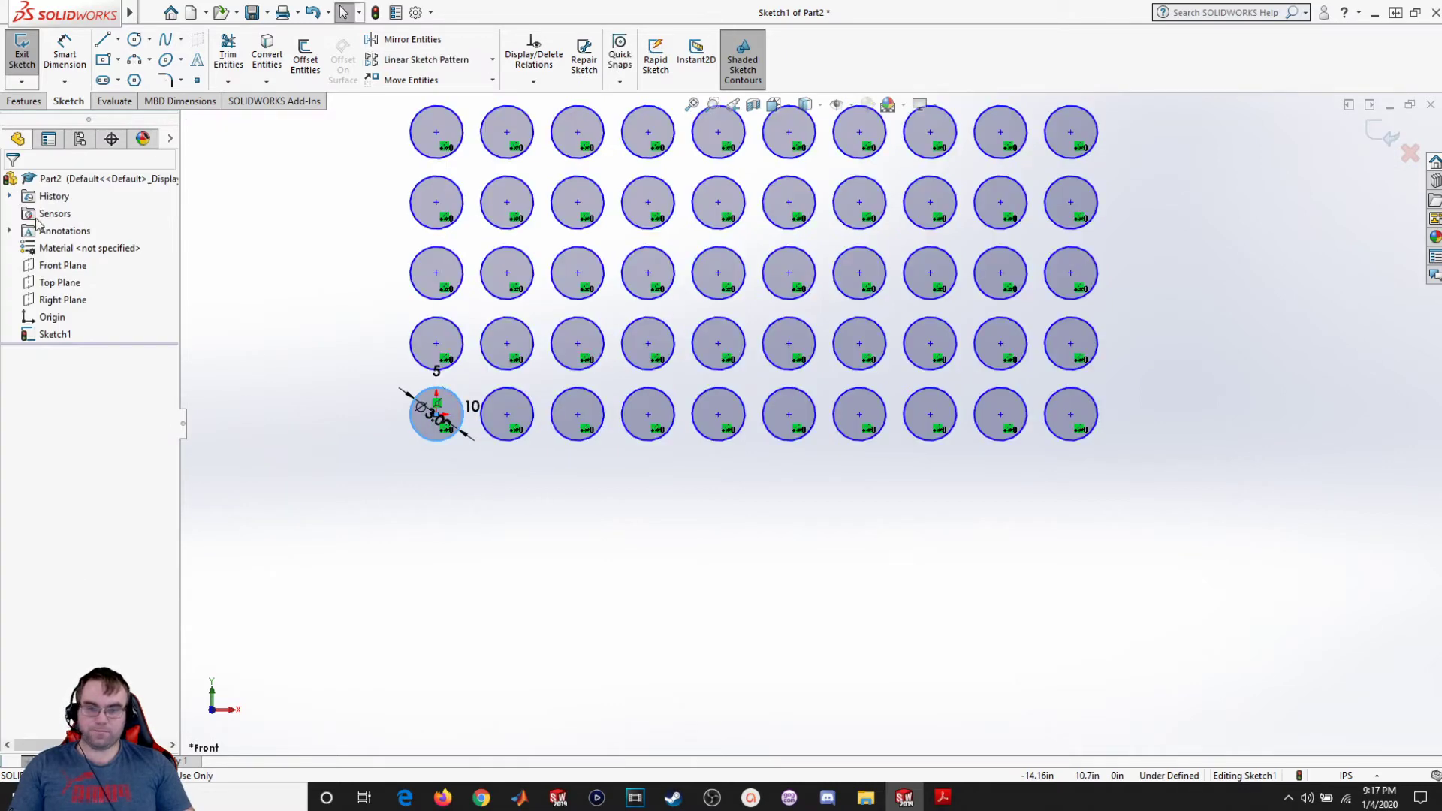
Move the centers of the last bottom-row circle and the first top-row circle slightly to test the pattern's freedom.
{"action": "left_click", "coordinate": [564, 541]}
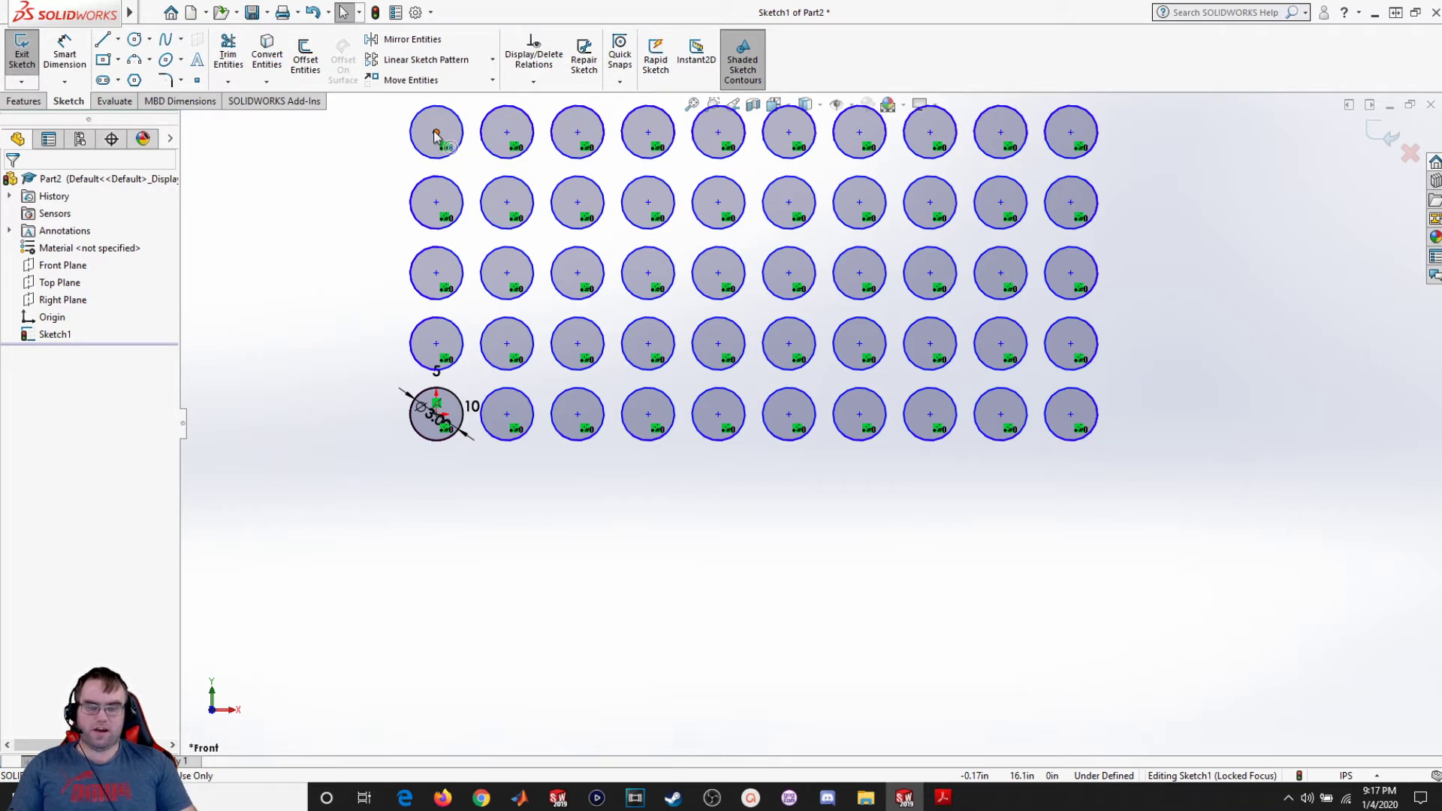
{"action": "scroll", "coordinate": [436, 135], "scroll_direction": "up", "scroll_amount": 2}
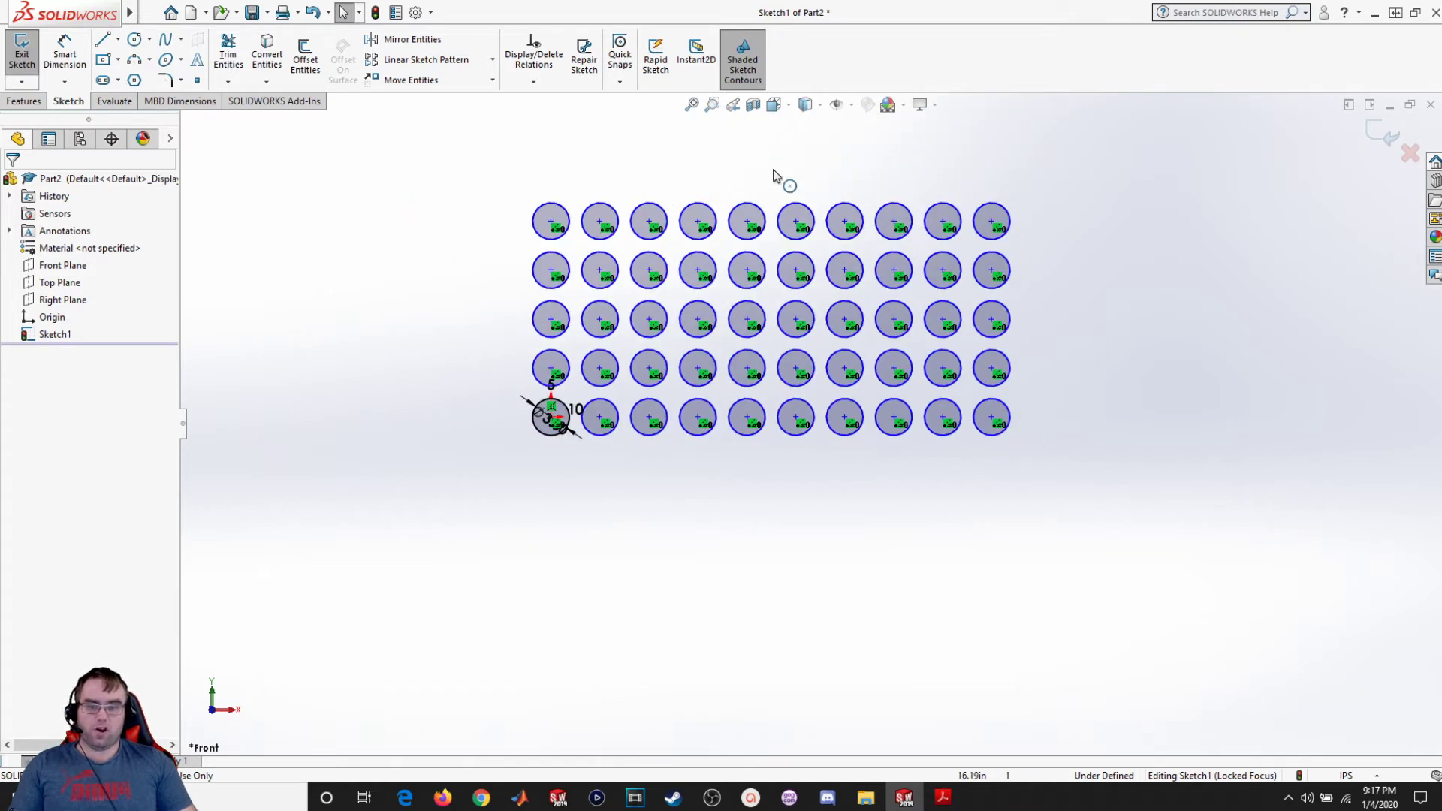
{"action": "scroll", "coordinate": [800, 175], "scroll_direction": "down", "scroll_amount": 1}
{"action": "scroll", "coordinate": [800, 174], "scroll_direction": "down", "scroll_amount": 1}
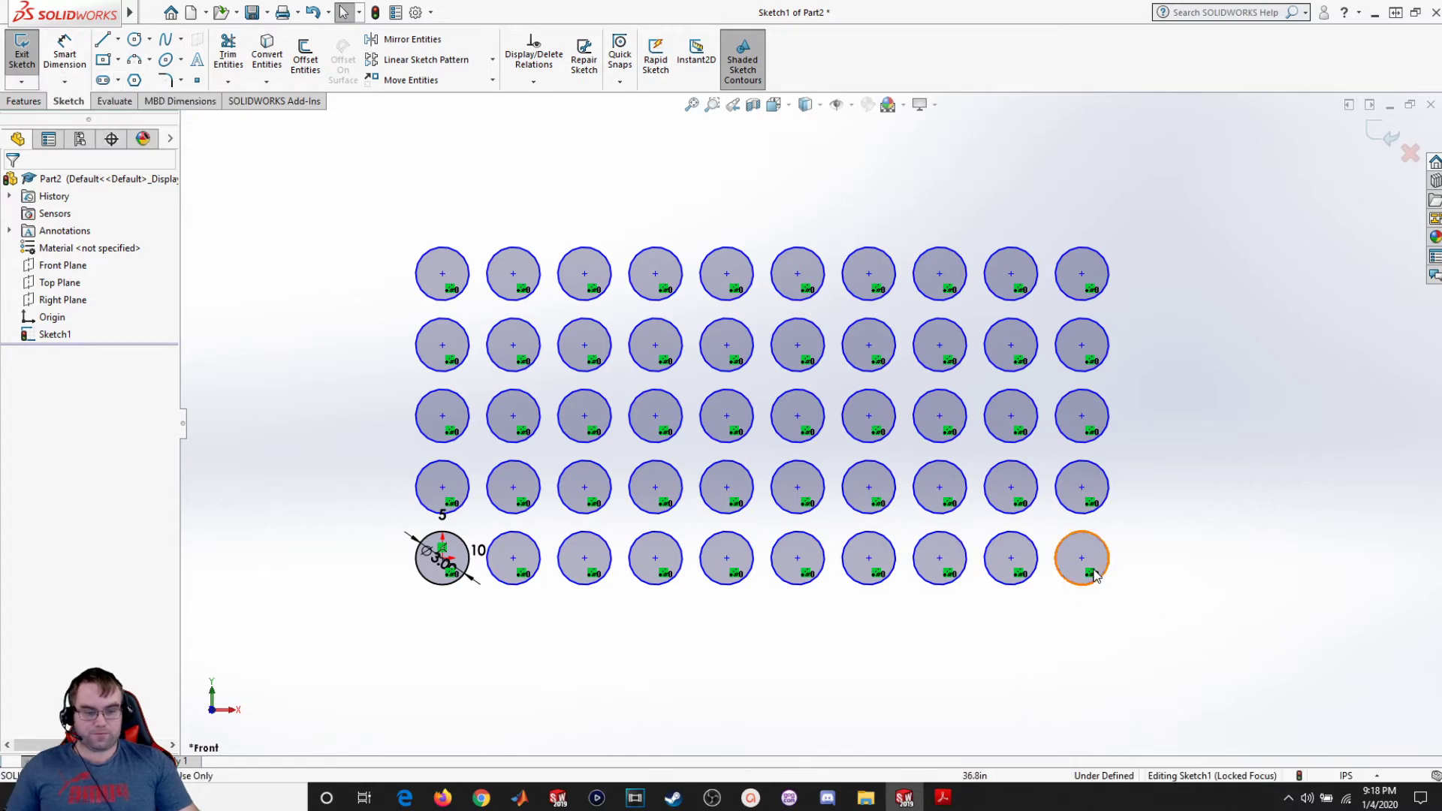
{"action": "mouse_move", "coordinate": [1084, 562]}
{"action": "left_mouse_down"}
{"action": "mouse_move", "coordinate": [1094, 601]}
{"action": "mouse_move", "coordinate": [1143, 634]}
{"action": "mouse_move", "coordinate": [887, 533]}
{"action": "mouse_move", "coordinate": [1014, 573]}
{"action": "mouse_move", "coordinate": [1083, 559]}
{"action": "left_mouse_up"}
{"action": "left_click", "coordinate": [551, 610]}
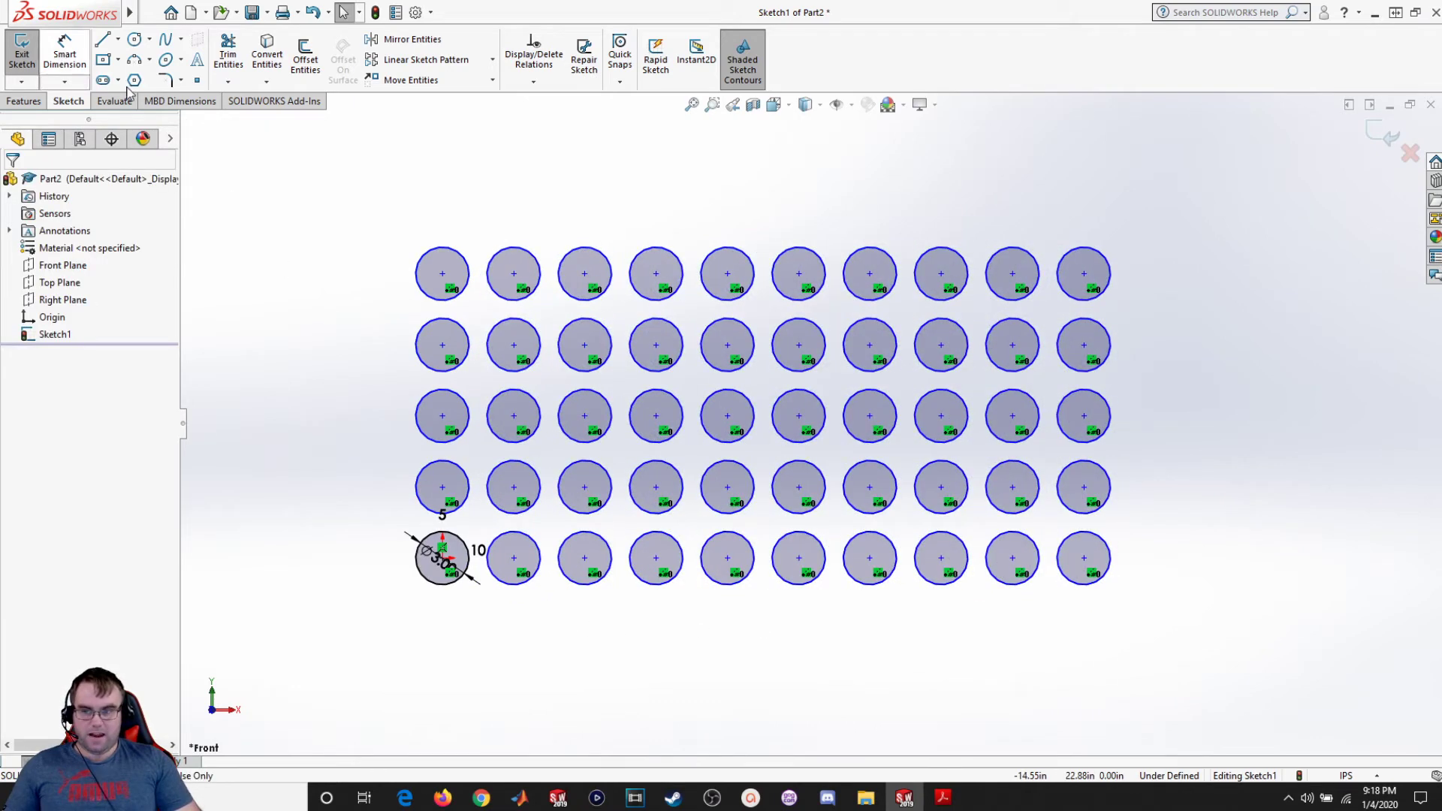
{"action": "mouse_move", "coordinate": [443, 275]}
{"action": "left_mouse_down"}
{"action": "mouse_move", "coordinate": [481, 323]}
{"action": "mouse_move", "coordinate": [552, 328]}
{"action": "mouse_move", "coordinate": [450, 275]}
{"action": "left_mouse_up"}
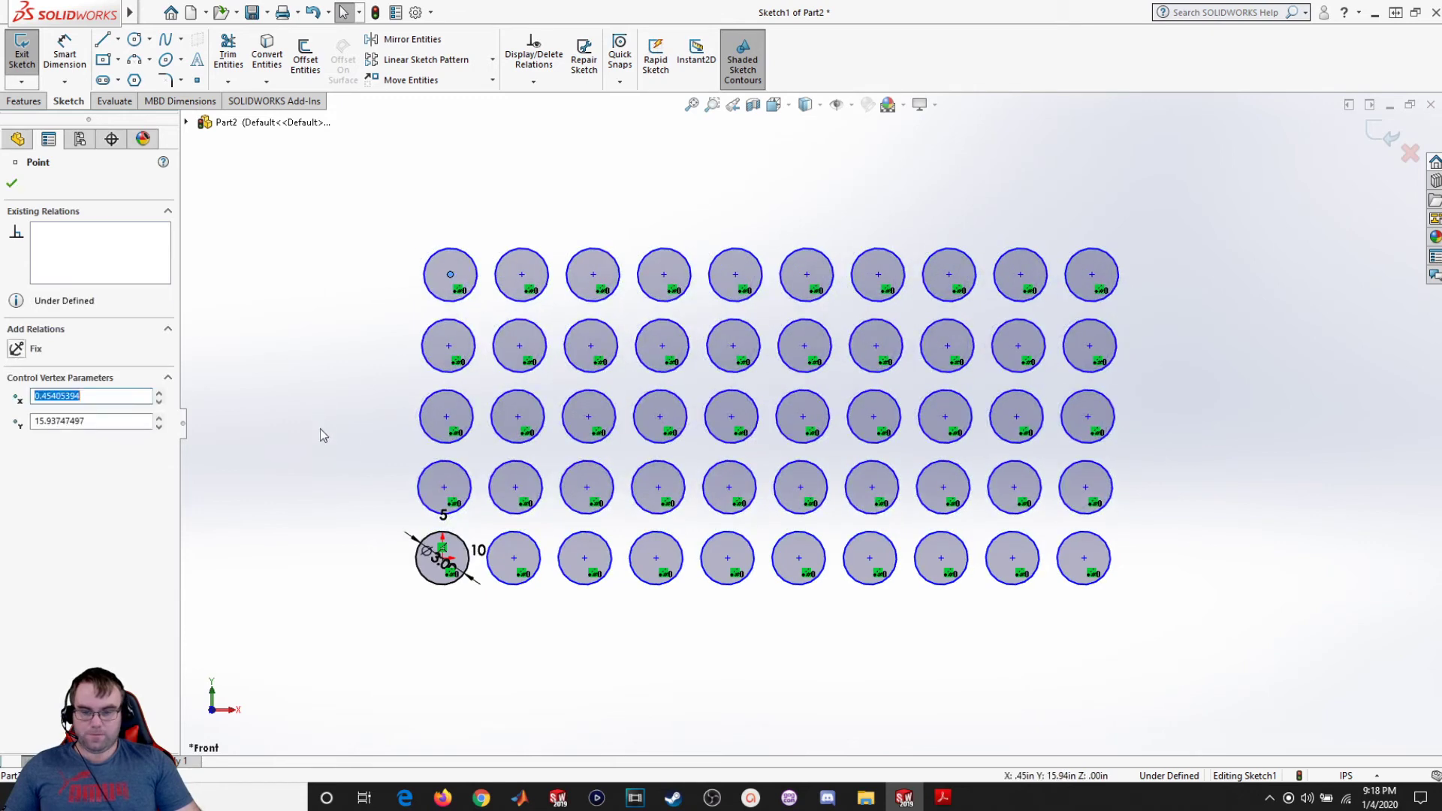
{"action": "left_click", "coordinate": [320, 429]}
{"action": "scroll", "coordinate": [959, 592], "scroll_direction": "up", "scroll_amount": 3}
{"action": "scroll", "coordinate": [960, 593], "scroll_direction": "down", "scroll_amount": 3}
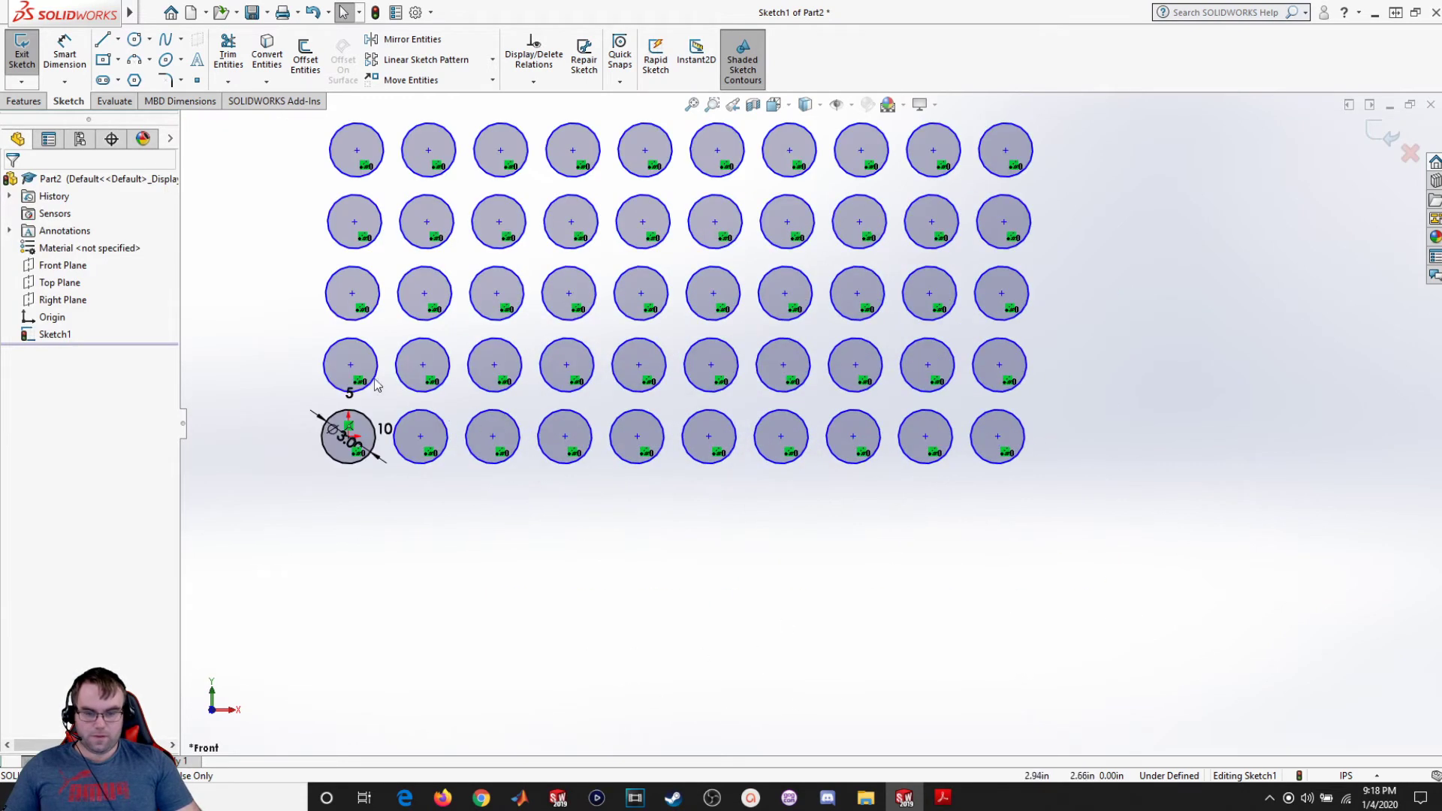
Dimension the horizontal distance between the centers of the first two bottom-row circles and set it to 4 in.
{"action": "left_click", "coordinate": [65, 49]}
{"action": "scroll", "coordinate": [387, 443], "scroll_direction": "down", "scroll_amount": 4}
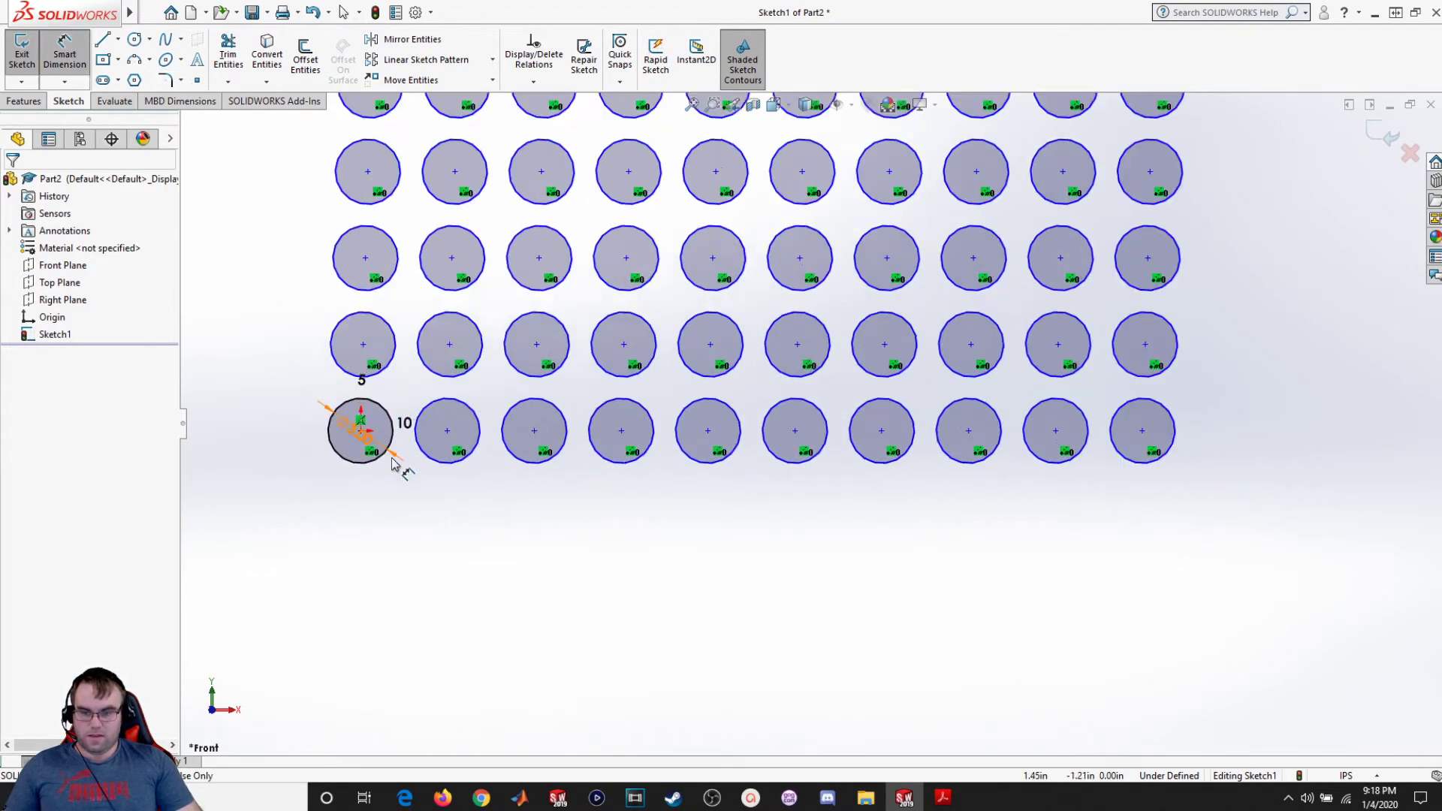
{"action": "left_click", "coordinate": [443, 429]}
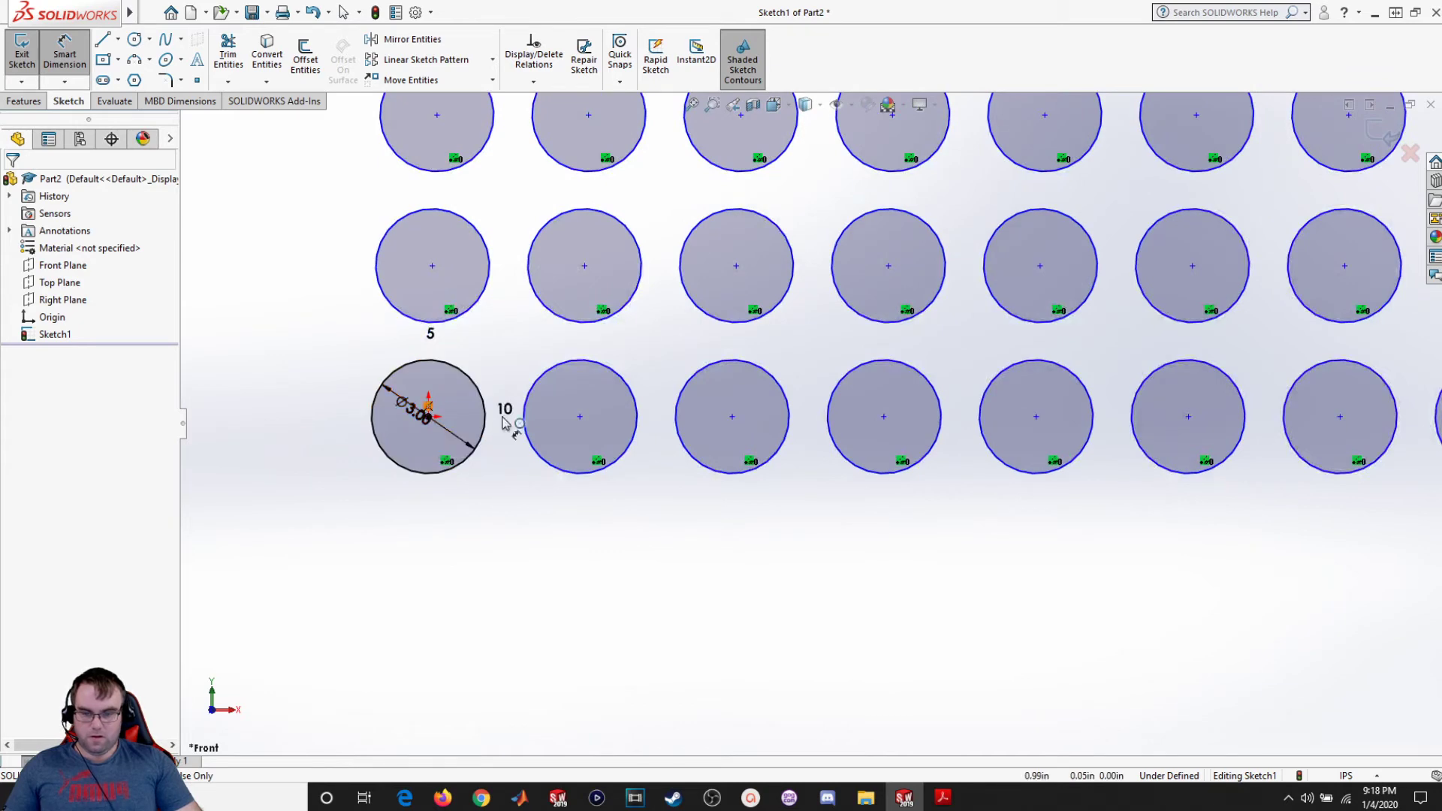
{"action": "scroll", "coordinate": [410, 430], "scroll_direction": "down", "scroll_amount": 3}
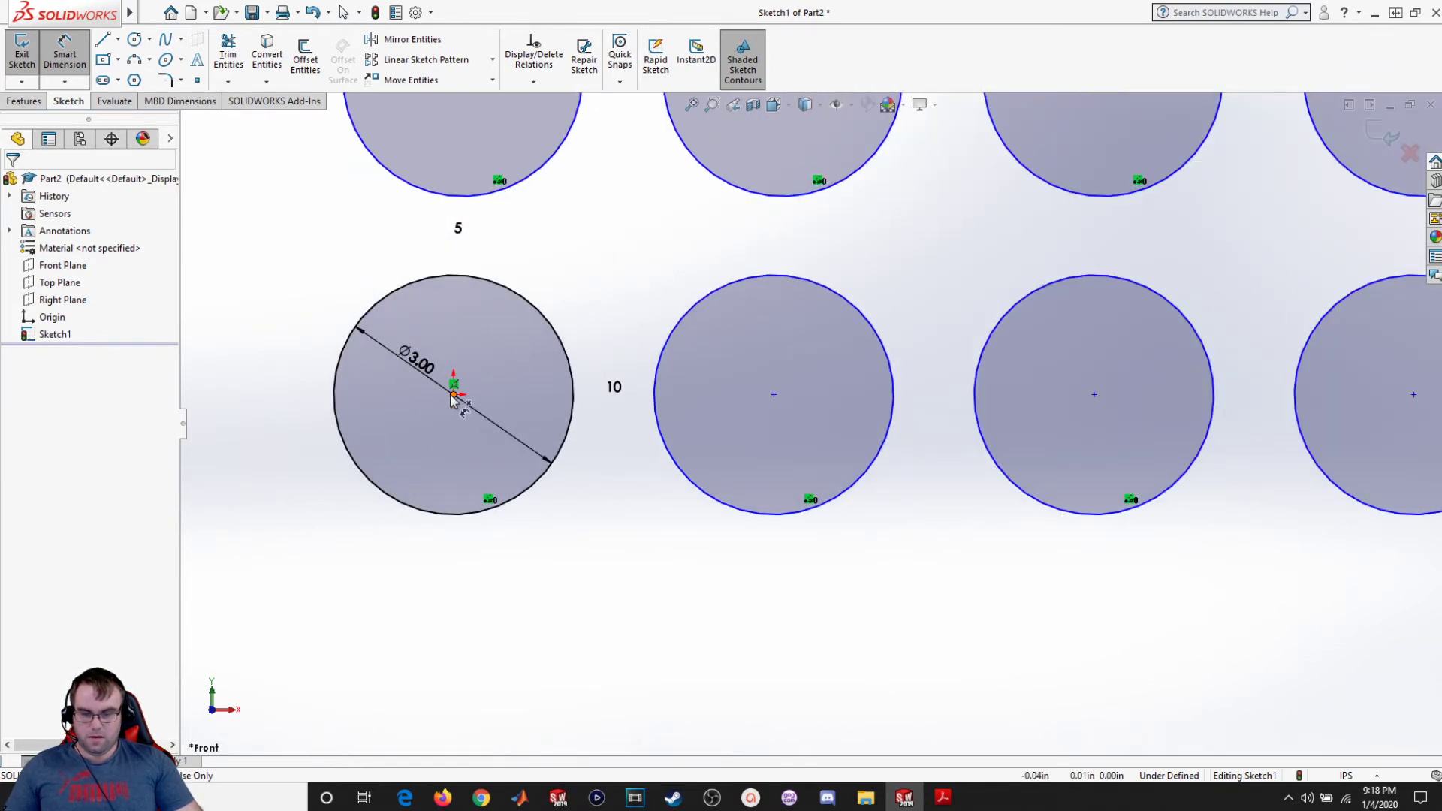
{"action": "left_click", "coordinate": [454, 395]}
{"action": "left_click", "coordinate": [774, 396]}
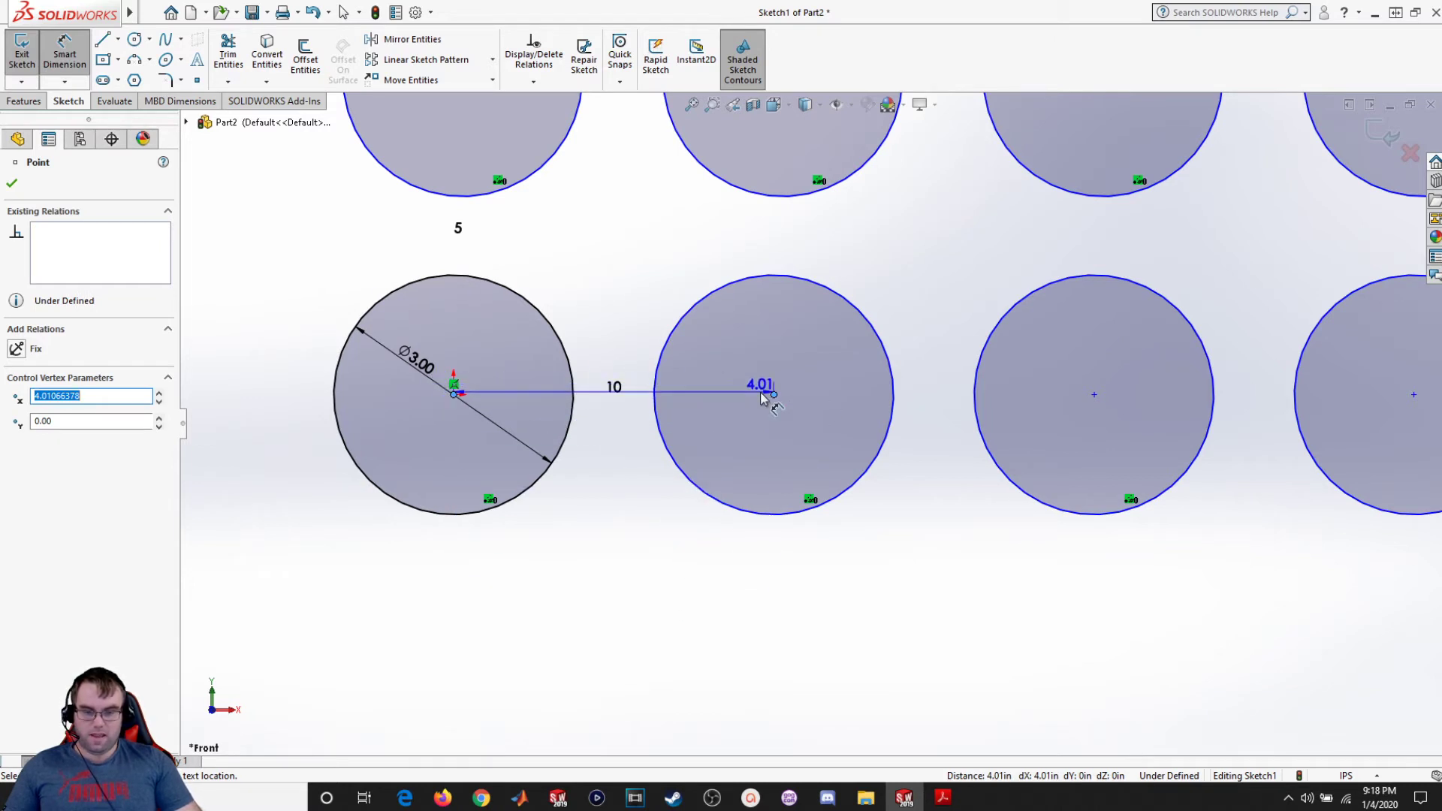
{"action": "scroll", "coordinate": [586, 664], "scroll_direction": "up", "scroll_amount": 3}
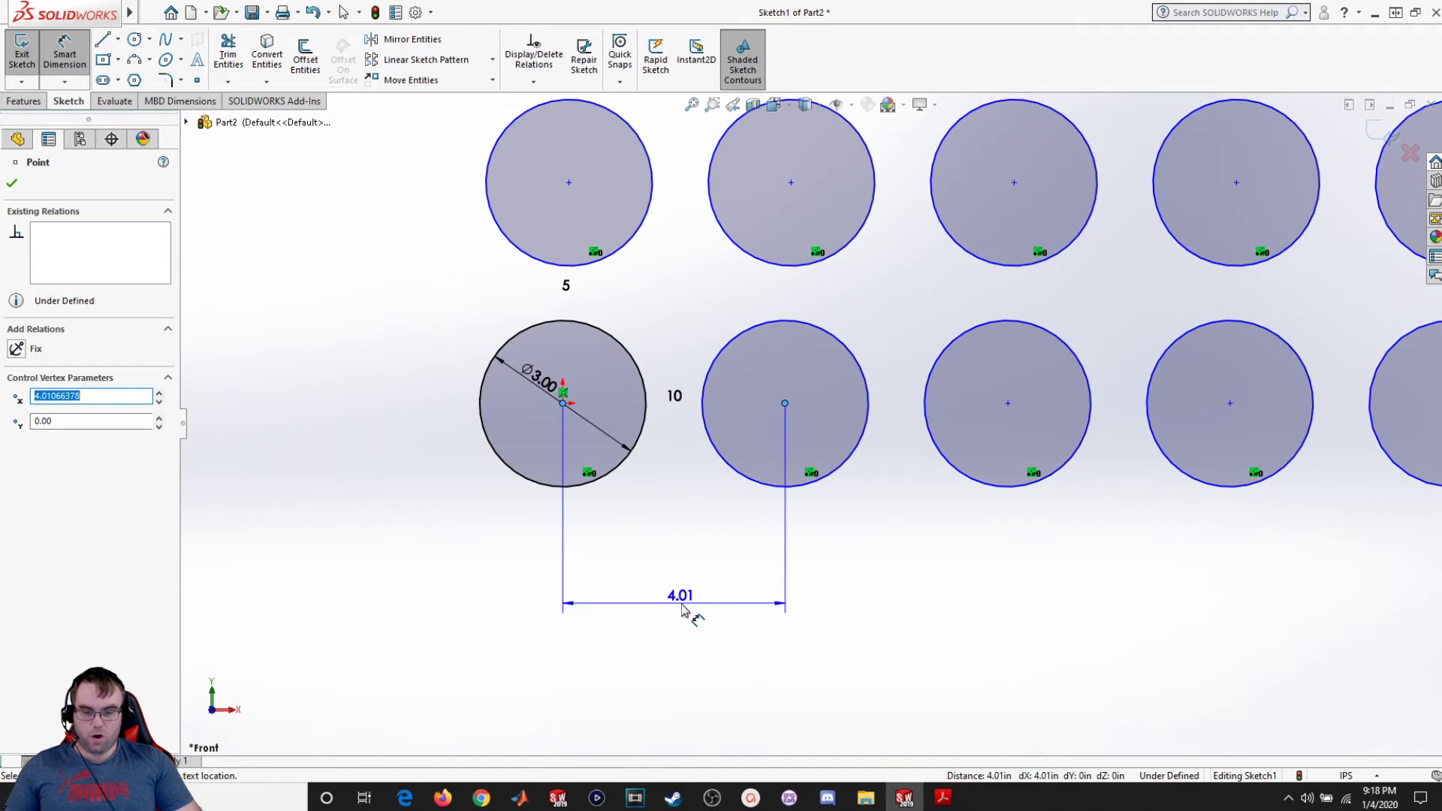
{"action": "left_click", "coordinate": [692, 609]}
{"action": "type", "text": "4"}
{"action": "key", "text": "Return"}
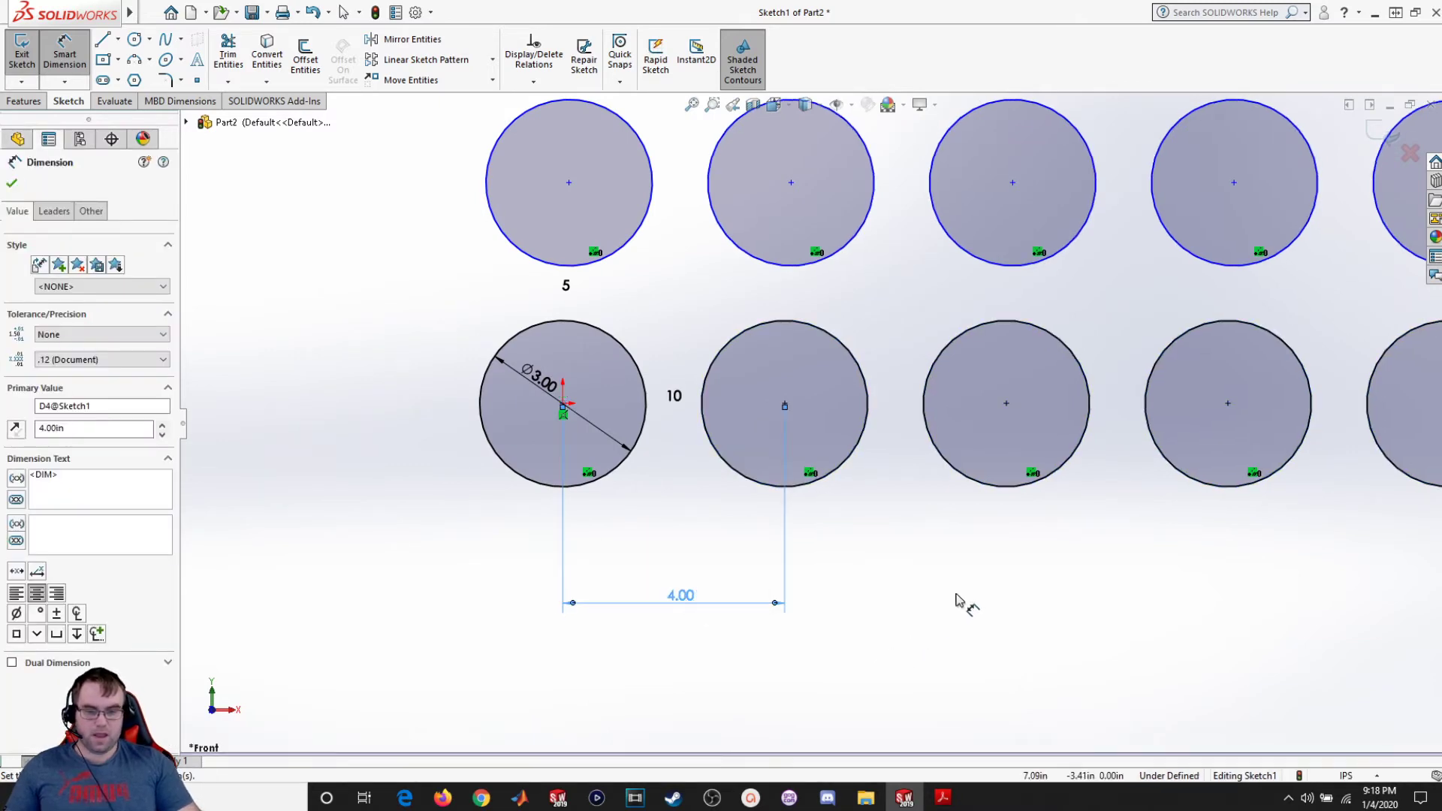
Delete the 4 in horizontal dimension between the first two bottom-row circles.
{"action": "scroll", "coordinate": [957, 599], "scroll_direction": "up", "scroll_amount": 4}
{"action": "scroll", "coordinate": [926, 573], "scroll_direction": "up", "scroll_amount": 2}
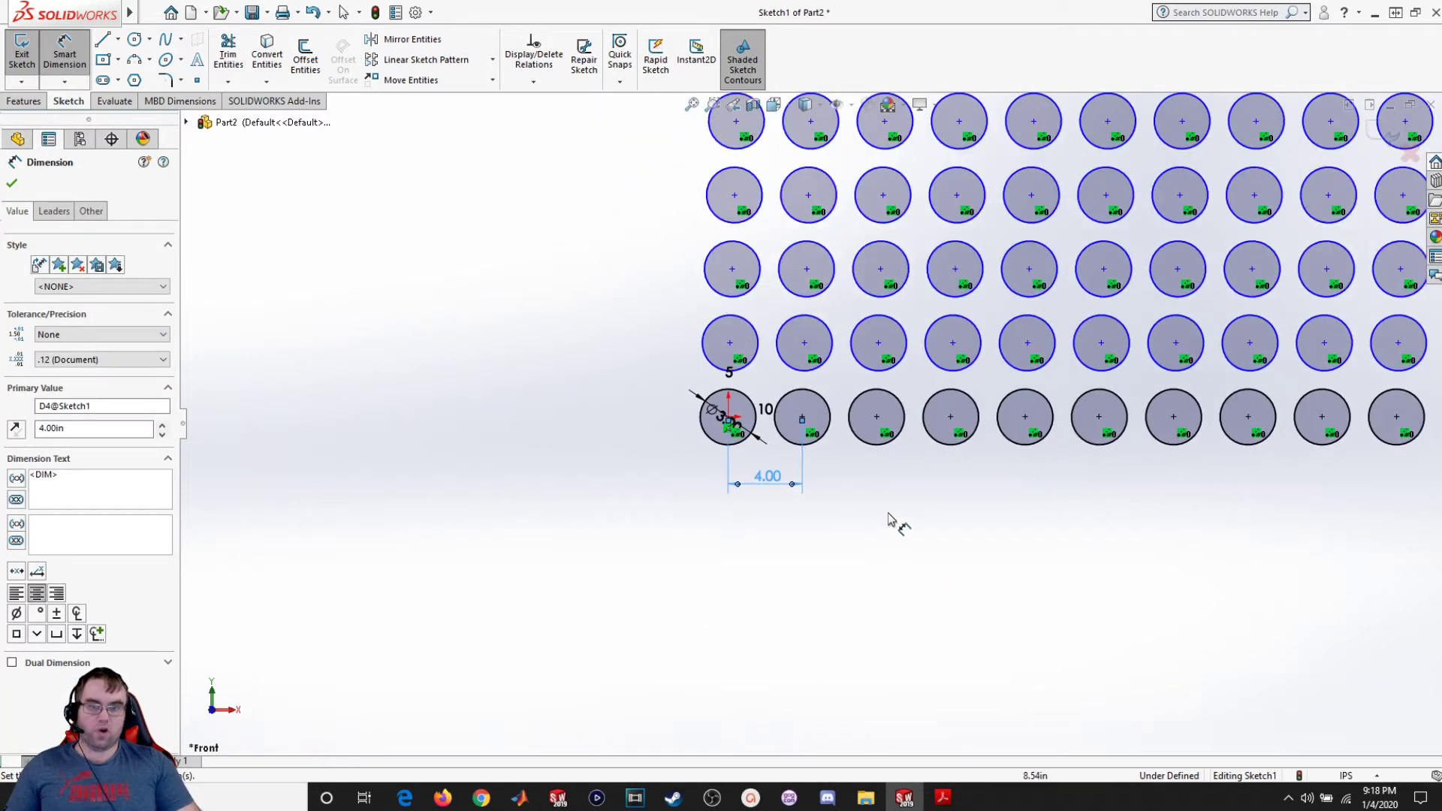
{"action": "scroll", "coordinate": [895, 517], "scroll_direction": "up", "scroll_amount": 2}
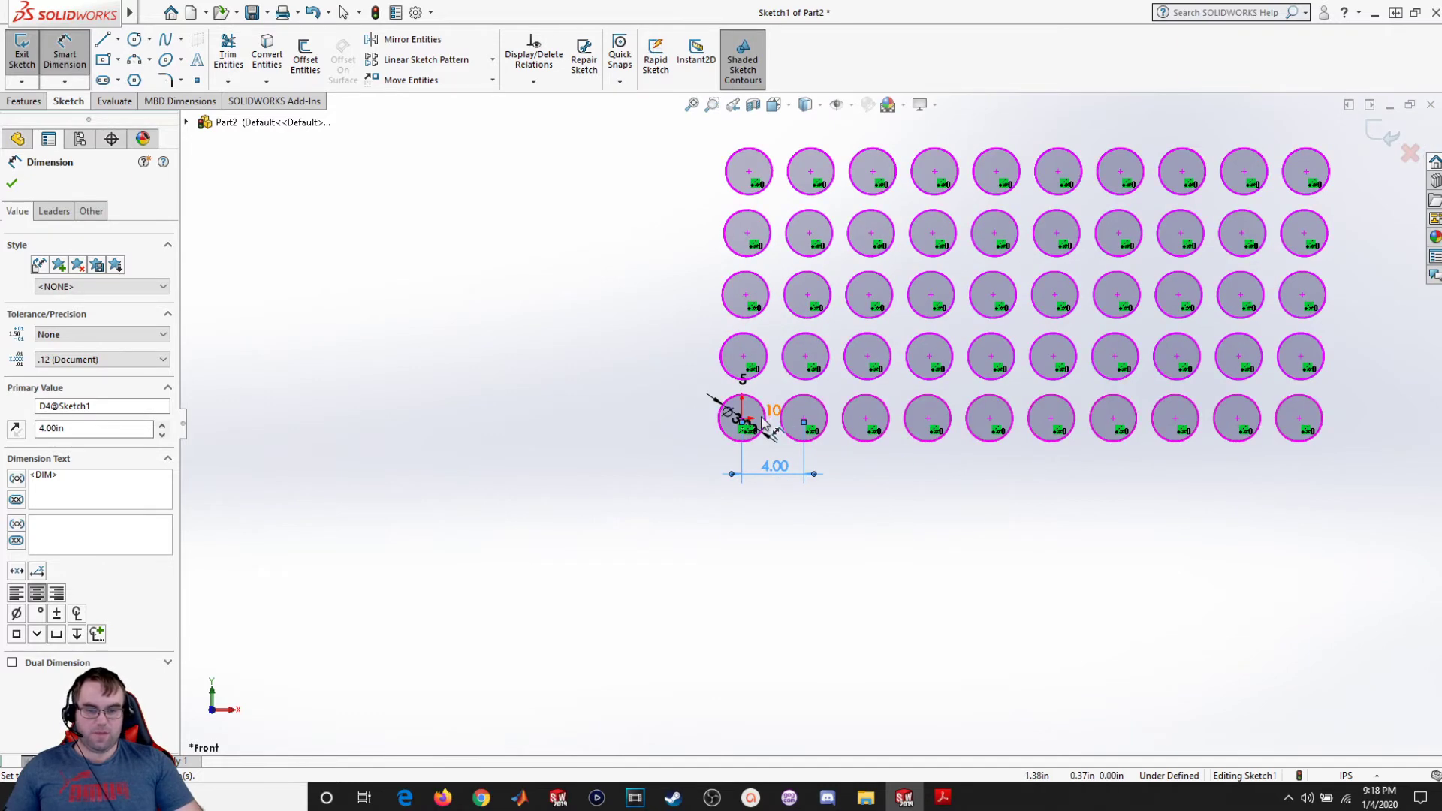
{"action": "right_click", "coordinate": [770, 469]}
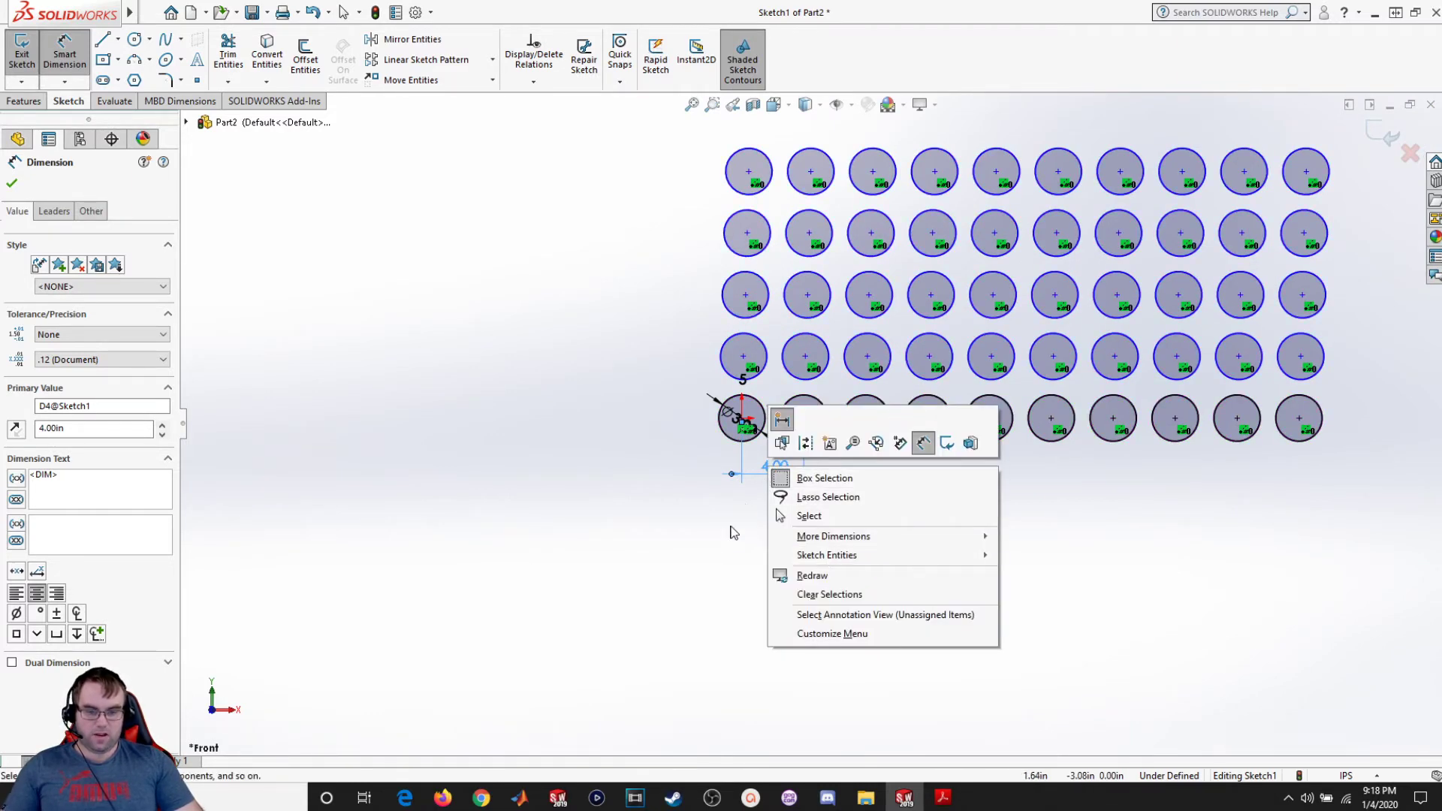
{"action": "key", "text": "Escape"}
{"action": "left_click", "coordinate": [782, 472]}
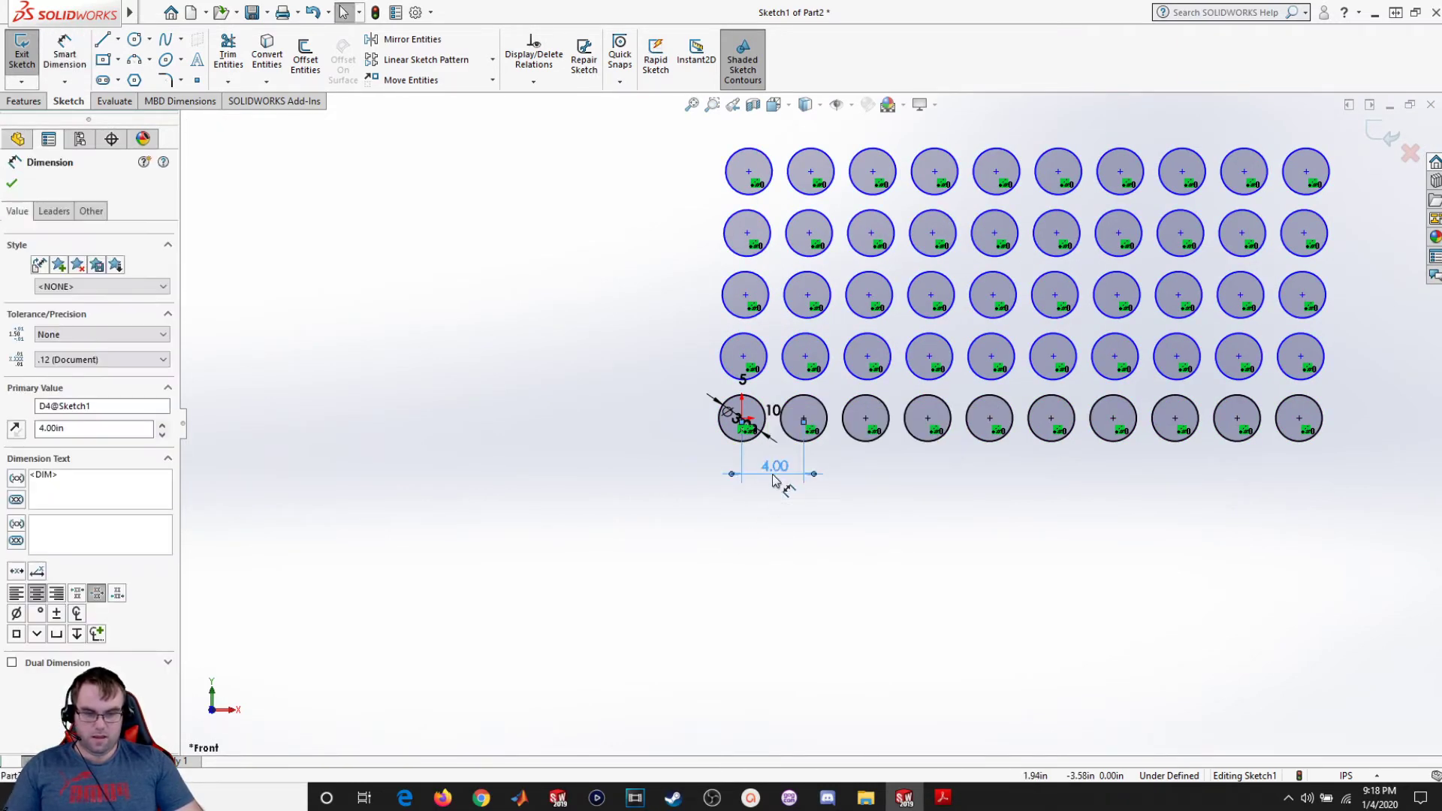
{"action": "right_click", "coordinate": [778, 475]}
{"action": "left_click", "coordinate": [807, 612]}
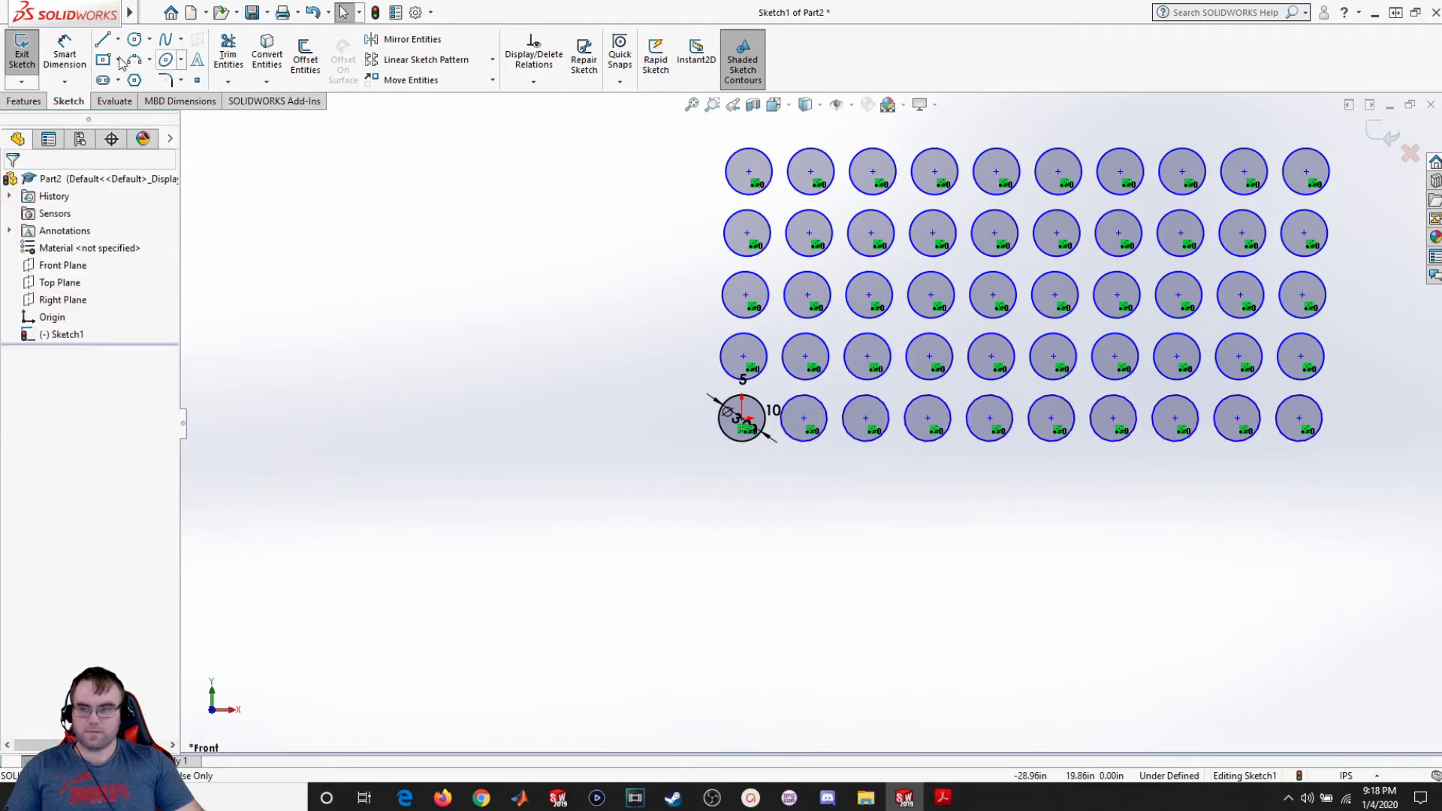
{"action": "key", "text": "d"}
{"action": "scroll", "coordinate": [733, 417], "scroll_direction": "down", "scroll_amount": 8}
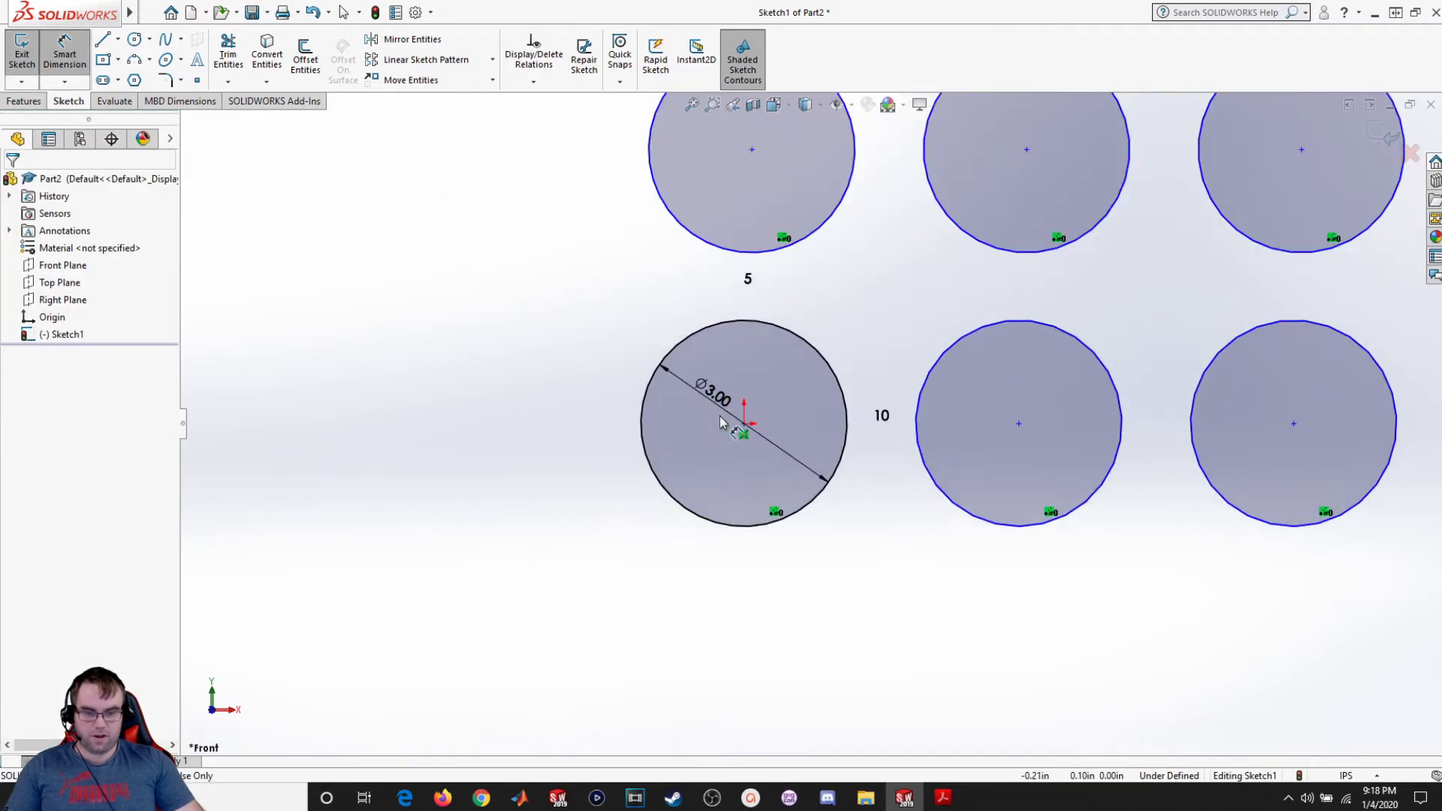
{"action": "scroll", "coordinate": [748, 423], "scroll_direction": "down", "scroll_amount": 2}
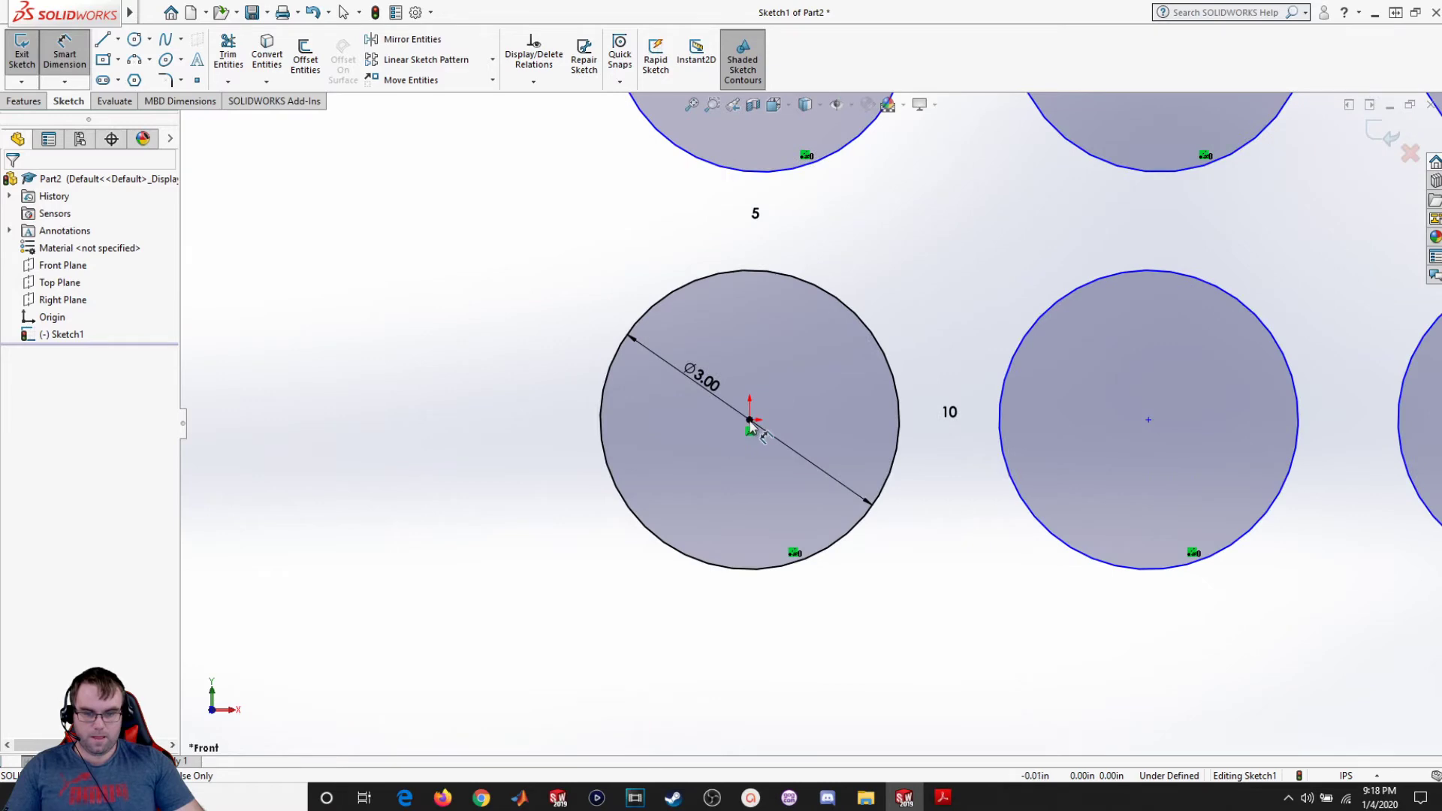
{"action": "left_click", "coordinate": [750, 420]}
{"action": "scroll", "coordinate": [976, 421], "scroll_direction": "up", "scroll_amount": 10}
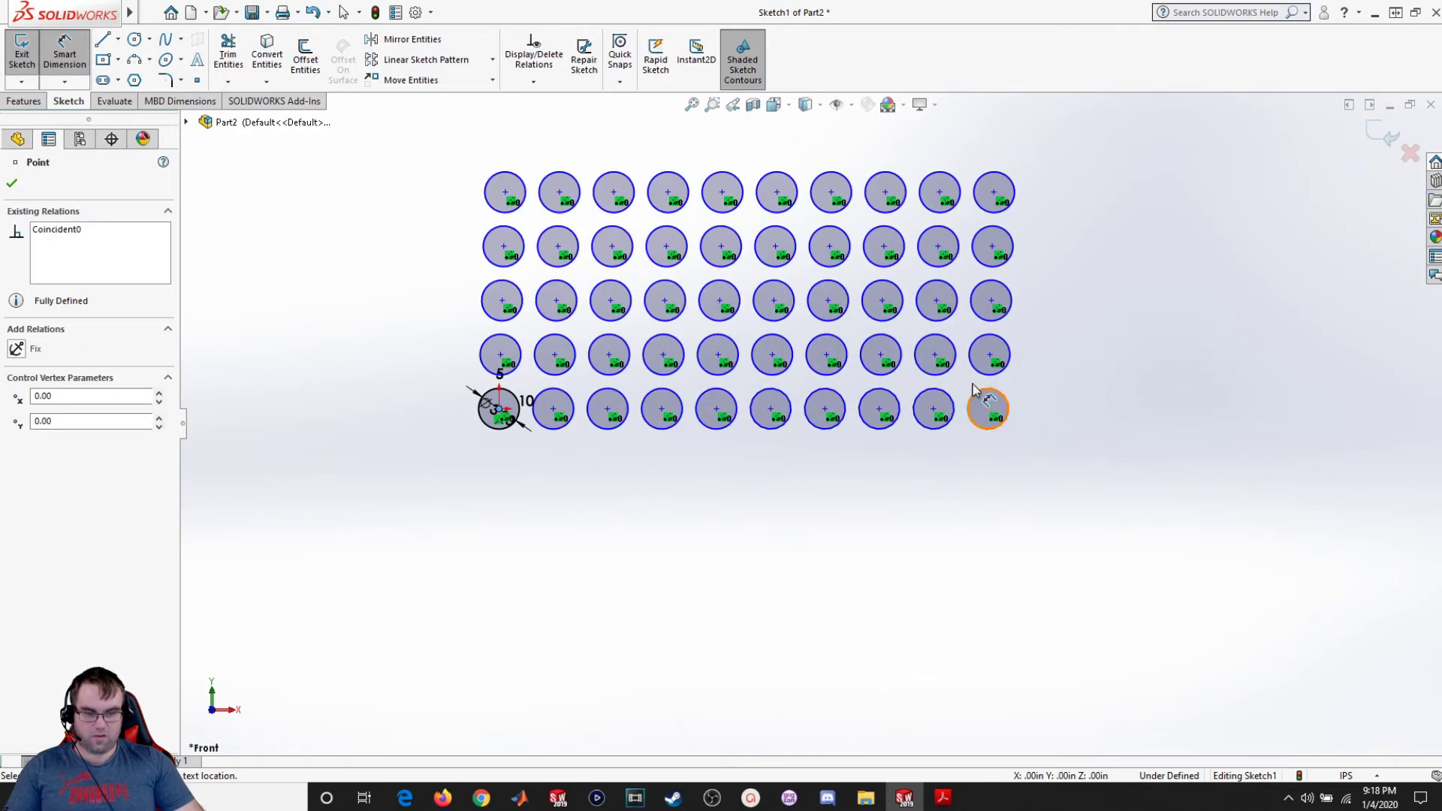
{"action": "left_click", "coordinate": [988, 409]}
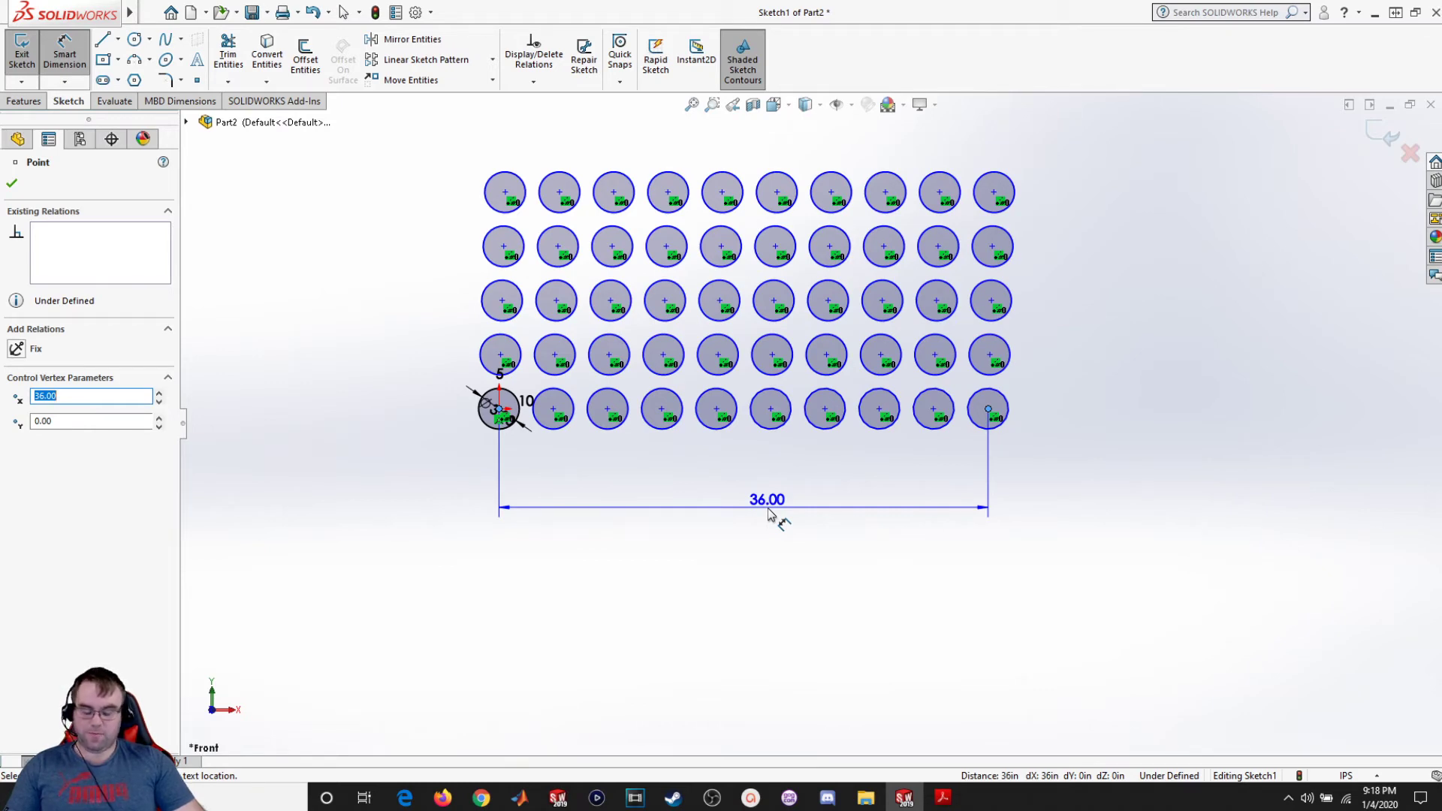
{"action": "key", "text": "Escape"}
Add a 4 in horizontal dimension between the centers of the first two bottom-row circles, below the row.
{"action": "scroll", "coordinate": [606, 460], "scroll_direction": "up", "scroll_amount": 2}
{"action": "scroll", "coordinate": [670, 445], "scroll_direction": "down", "scroll_amount": 5}
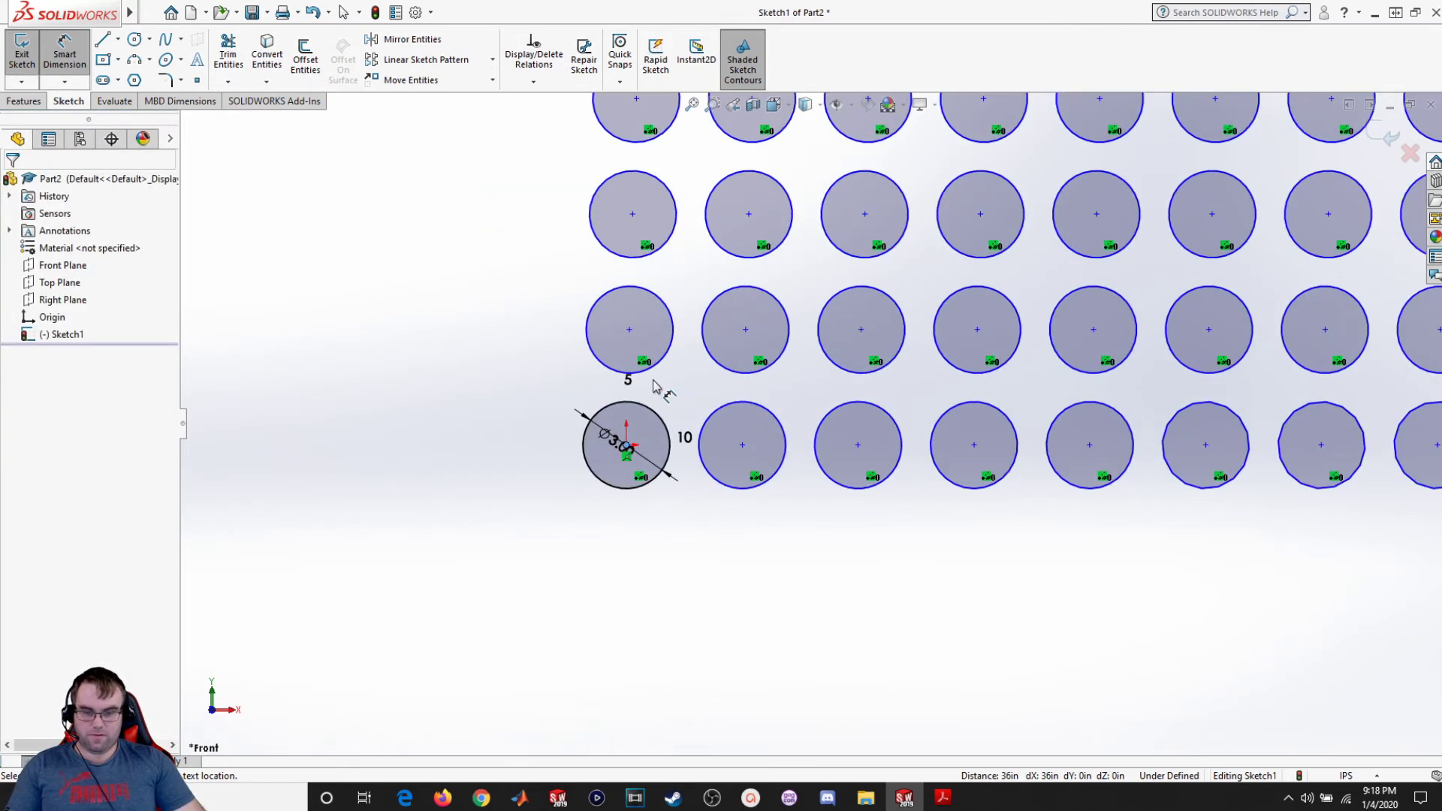
{"action": "scroll", "coordinate": [620, 448], "scroll_direction": "down", "scroll_amount": 5}
{"action": "left_click", "coordinate": [634, 441]}
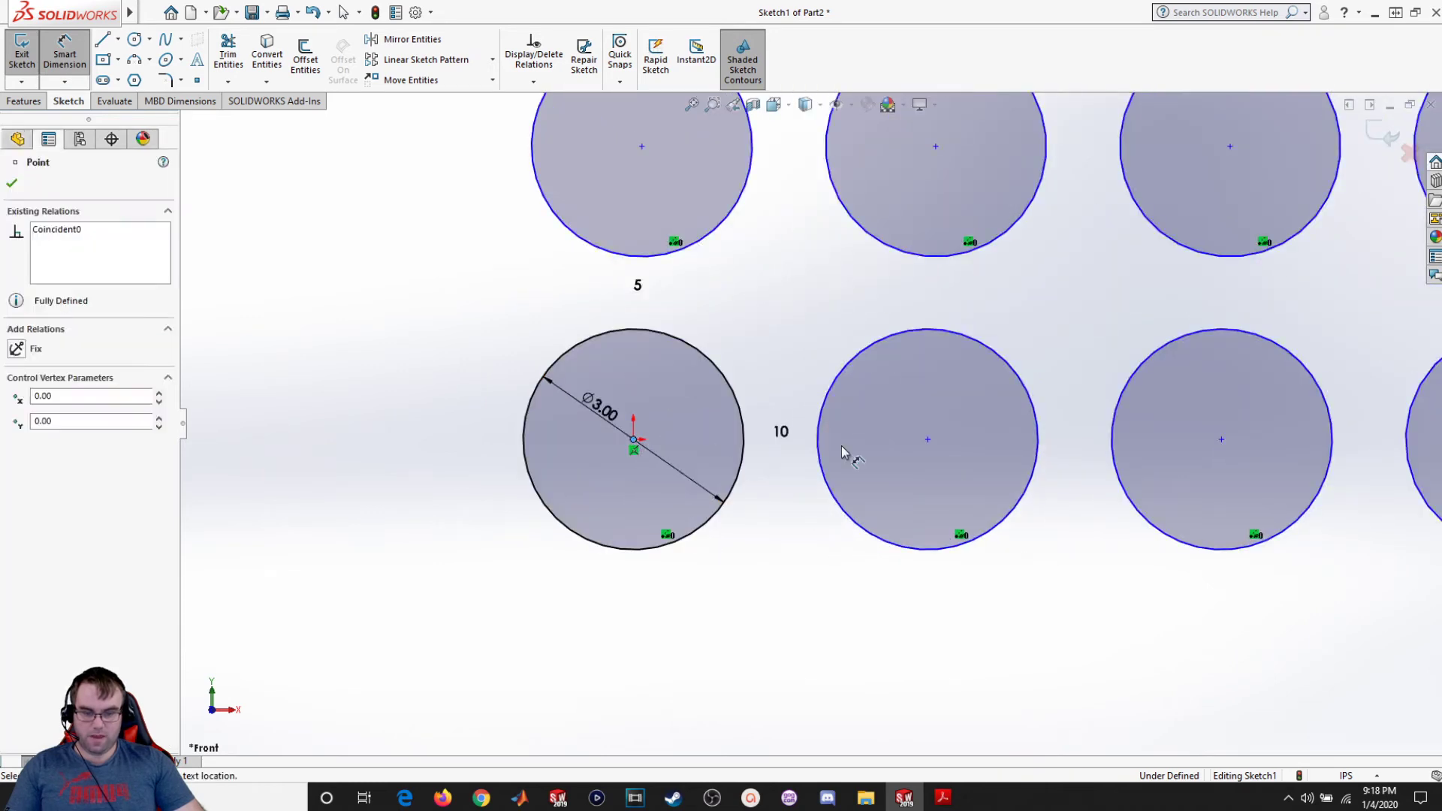
{"action": "left_click", "coordinate": [928, 439]}
{"action": "left_click", "coordinate": [798, 630]}
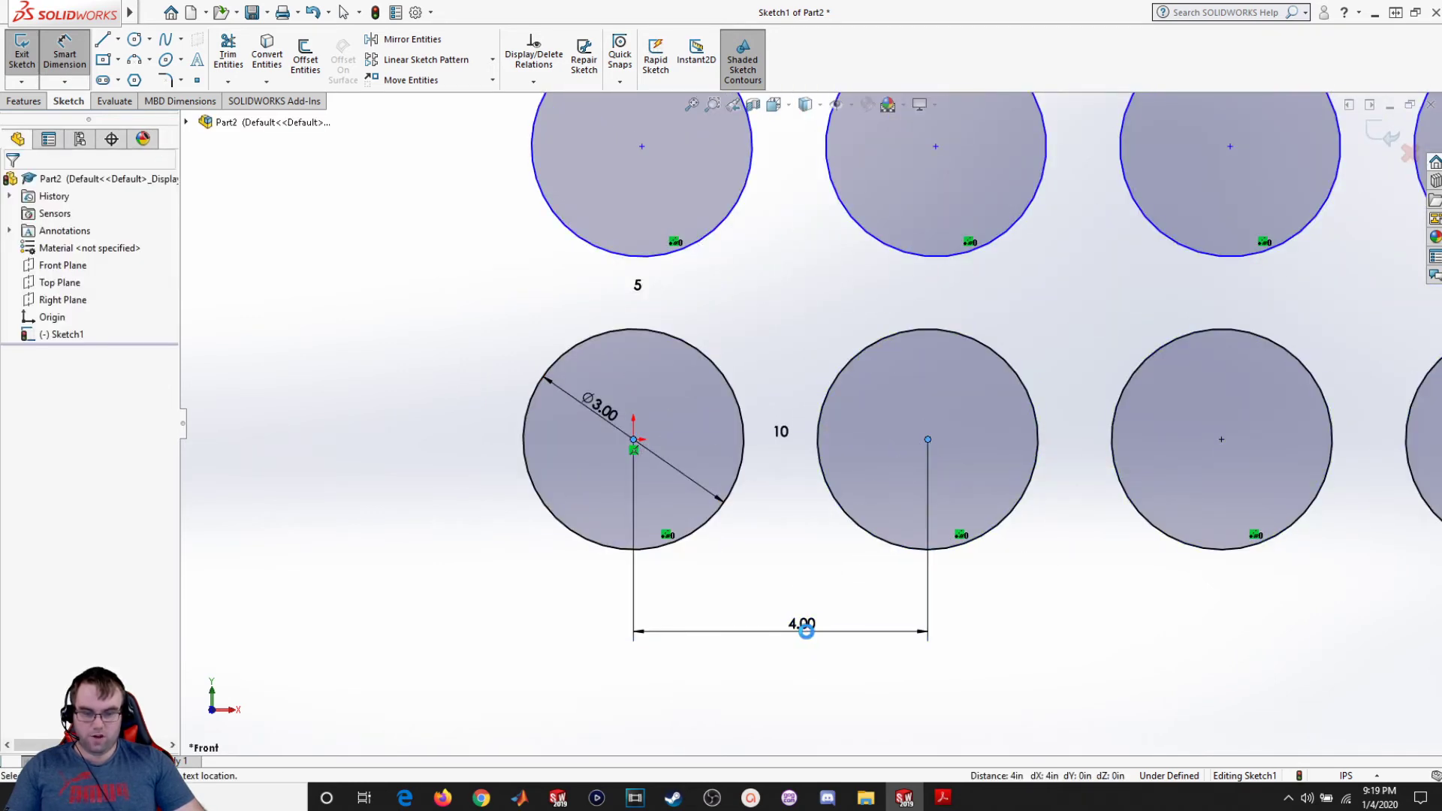
{"action": "key", "text": "Return"}
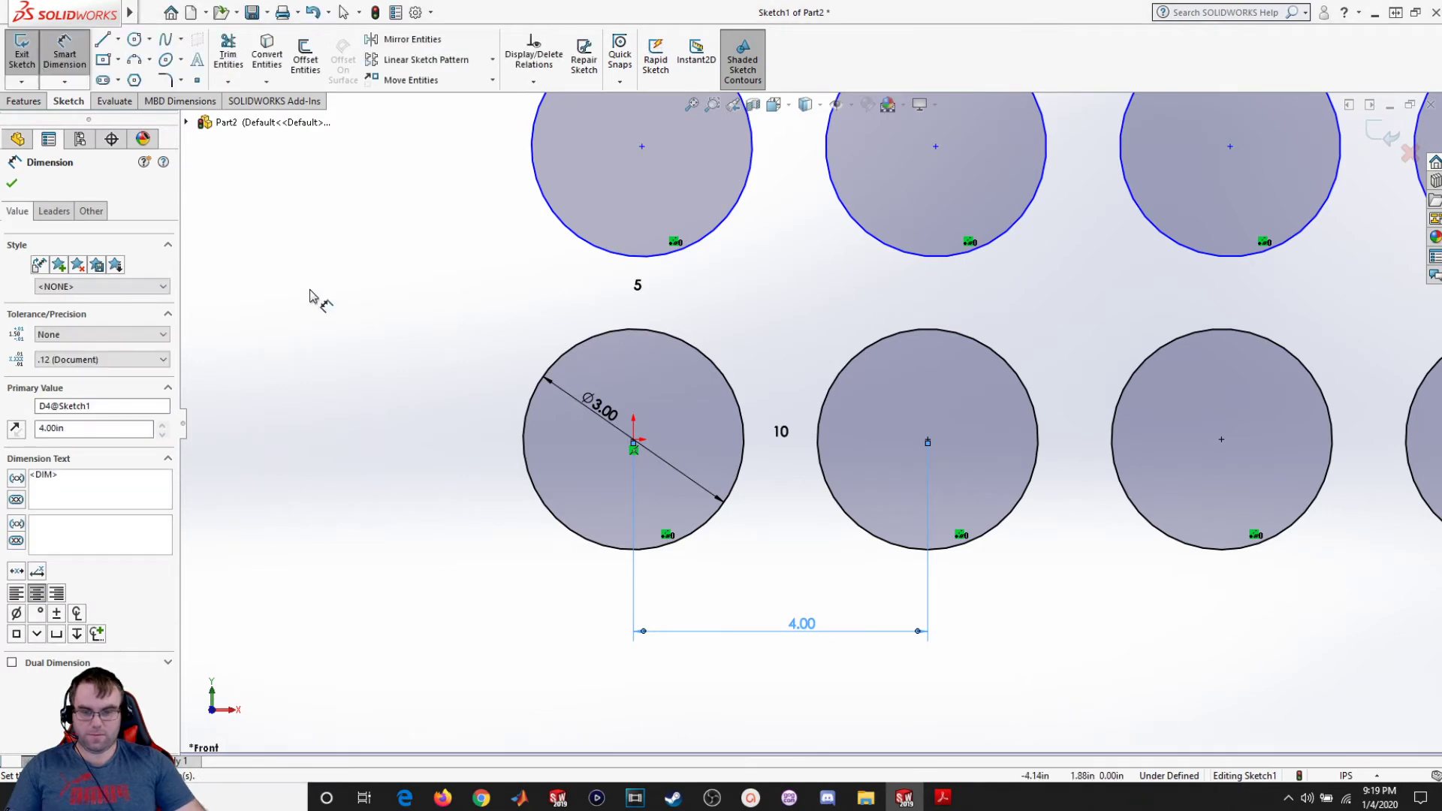
{"action": "left_click", "coordinate": [11, 186]}
{"action": "scroll", "coordinate": [764, 560], "scroll_direction": "up", "scroll_amount": 10}
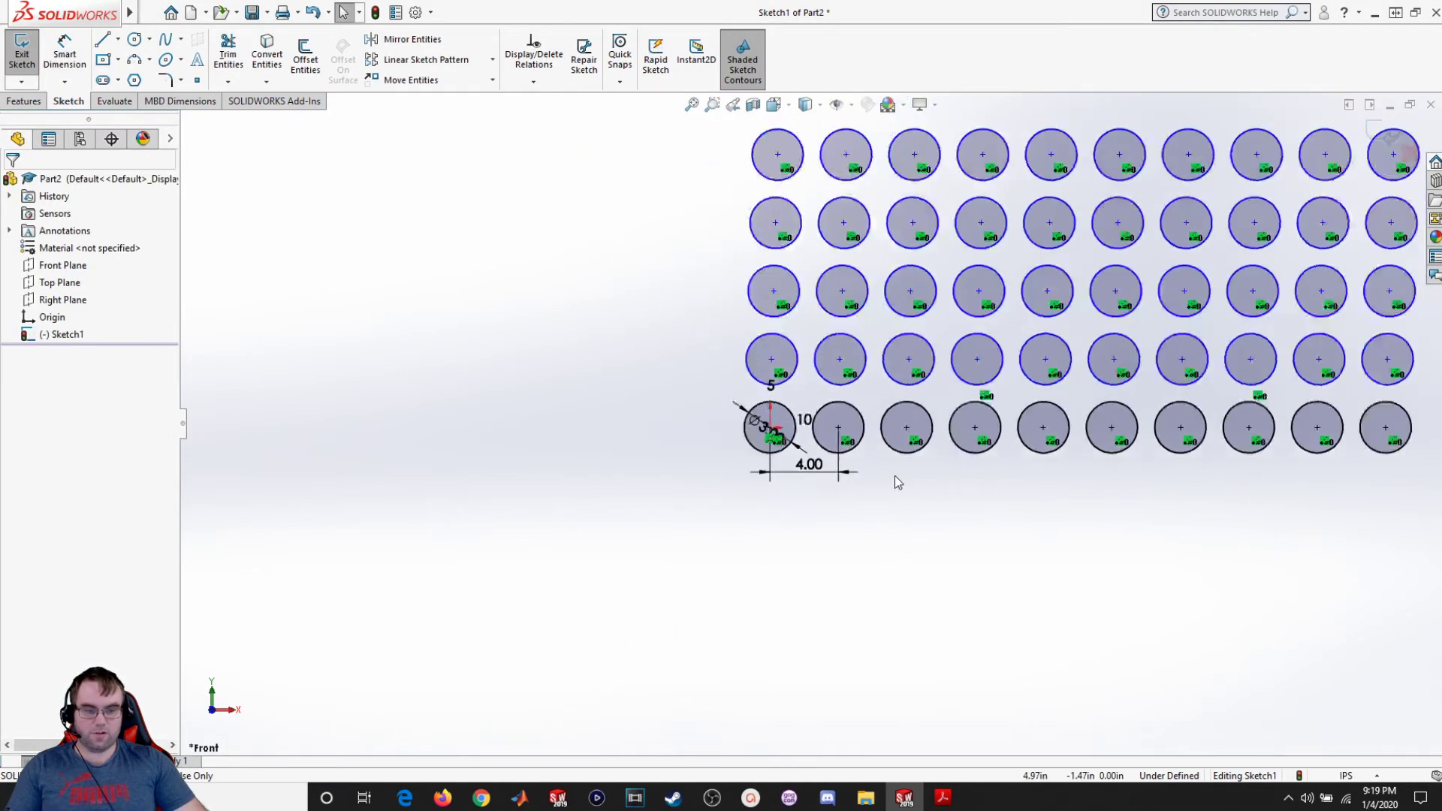
Move the center of the first circle in the second row from the bottom slightly sideways to test the pattern's freedom.
{"action": "scroll", "coordinate": [832, 368], "scroll_direction": "down", "scroll_amount": 3}
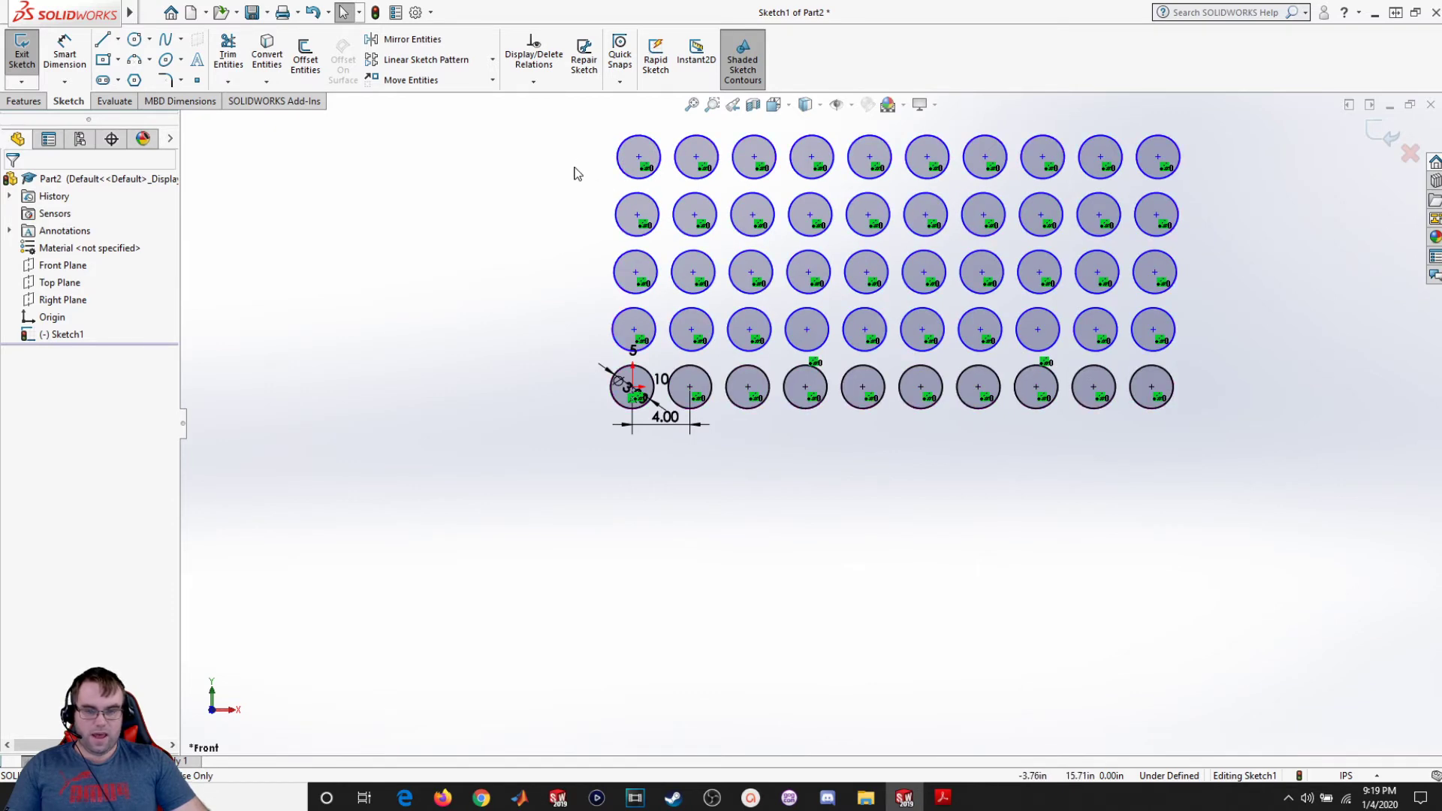
{"action": "scroll", "coordinate": [670, 305], "scroll_direction": "down", "scroll_amount": 3}
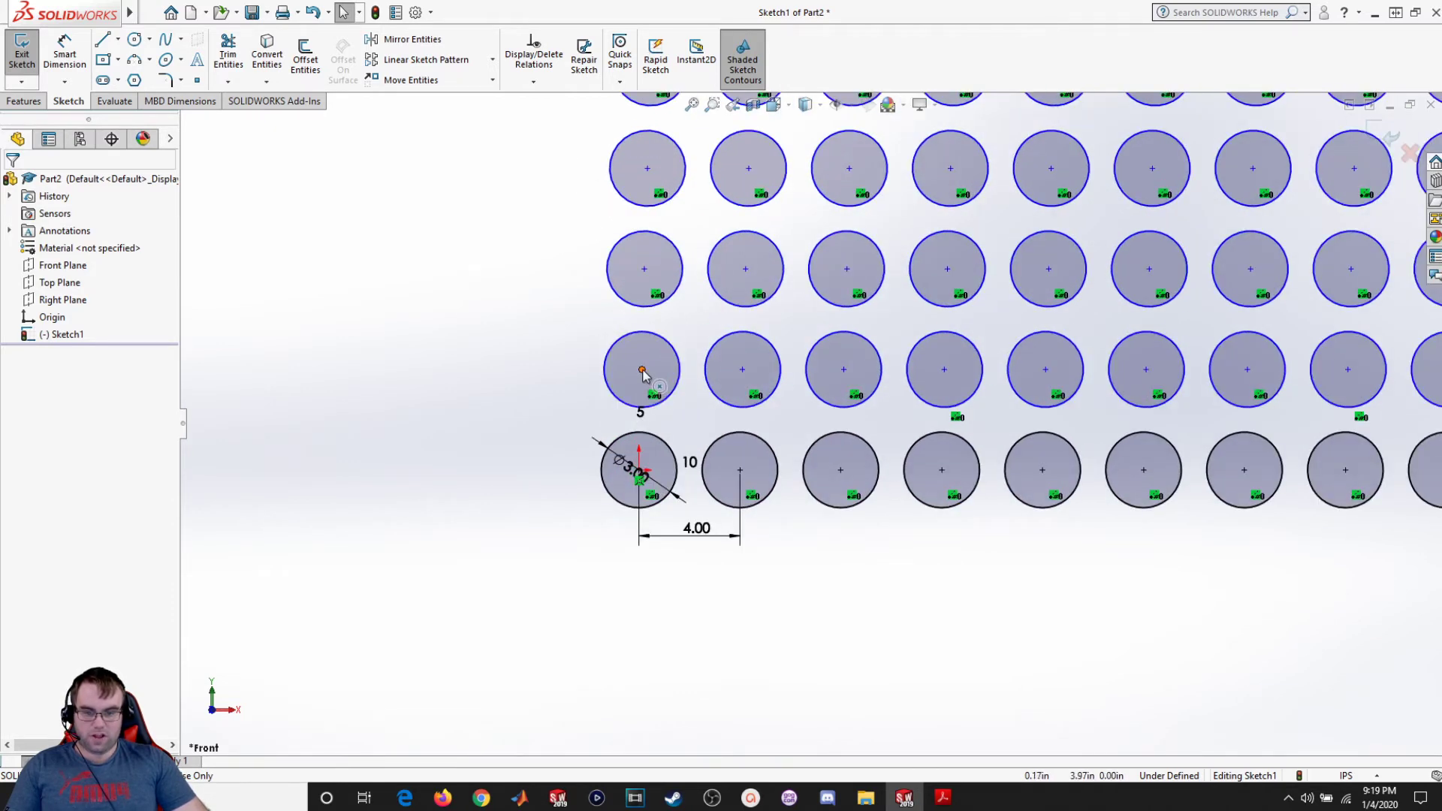
{"action": "mouse_move", "coordinate": [643, 370]}
{"action": "left_mouse_down"}
{"action": "mouse_move", "coordinate": [596, 373]}
{"action": "mouse_move", "coordinate": [706, 371]}
{"action": "mouse_move", "coordinate": [605, 369]}
{"action": "mouse_move", "coordinate": [682, 373]}
{"action": "mouse_move", "coordinate": [624, 363]}
{"action": "left_mouse_up"}
{"action": "left_click", "coordinate": [495, 451]}
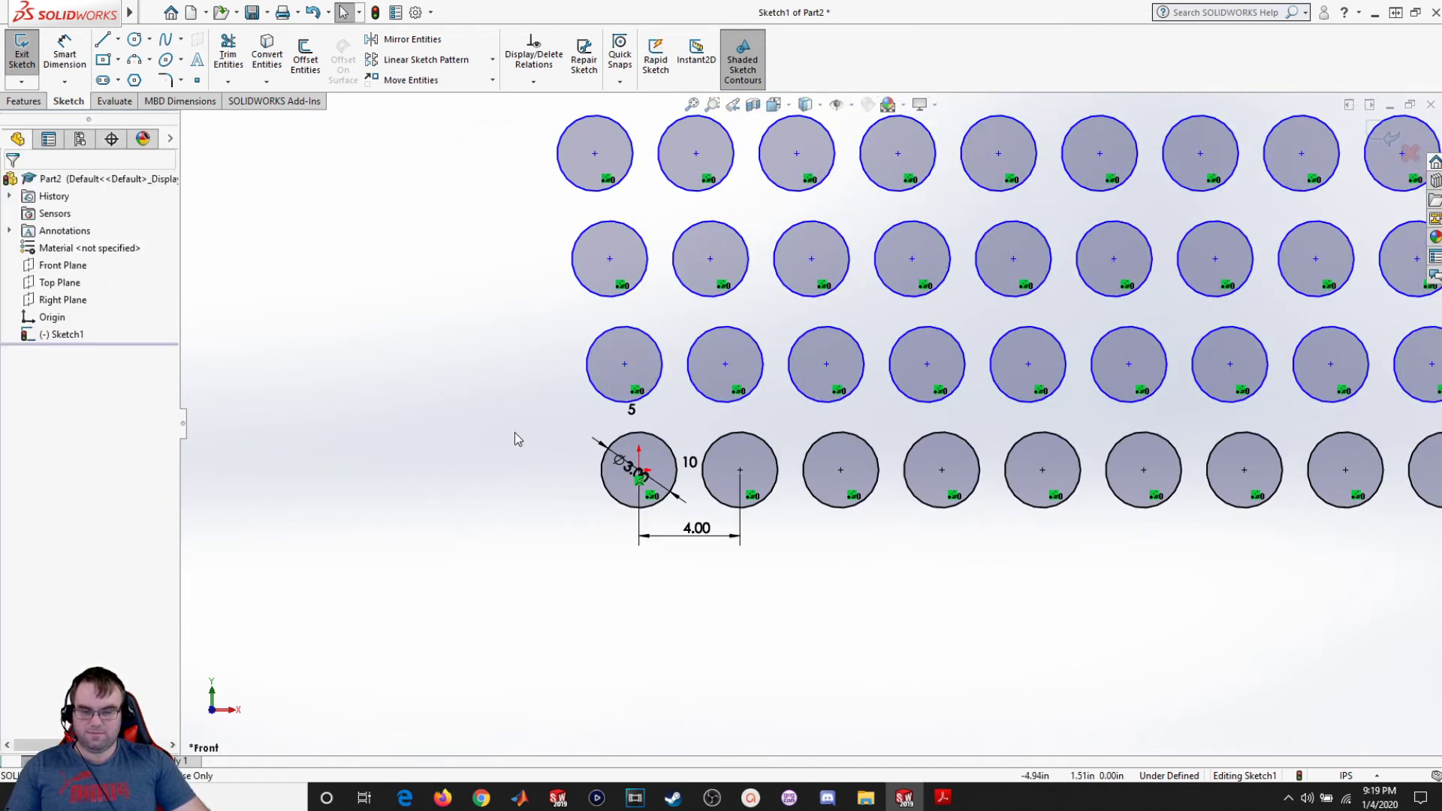
Add a Vertical relation between the centers of the first circles in the bottom two rows.
{"action": "scroll", "coordinate": [596, 455], "scroll_direction": "down", "scroll_amount": 2}
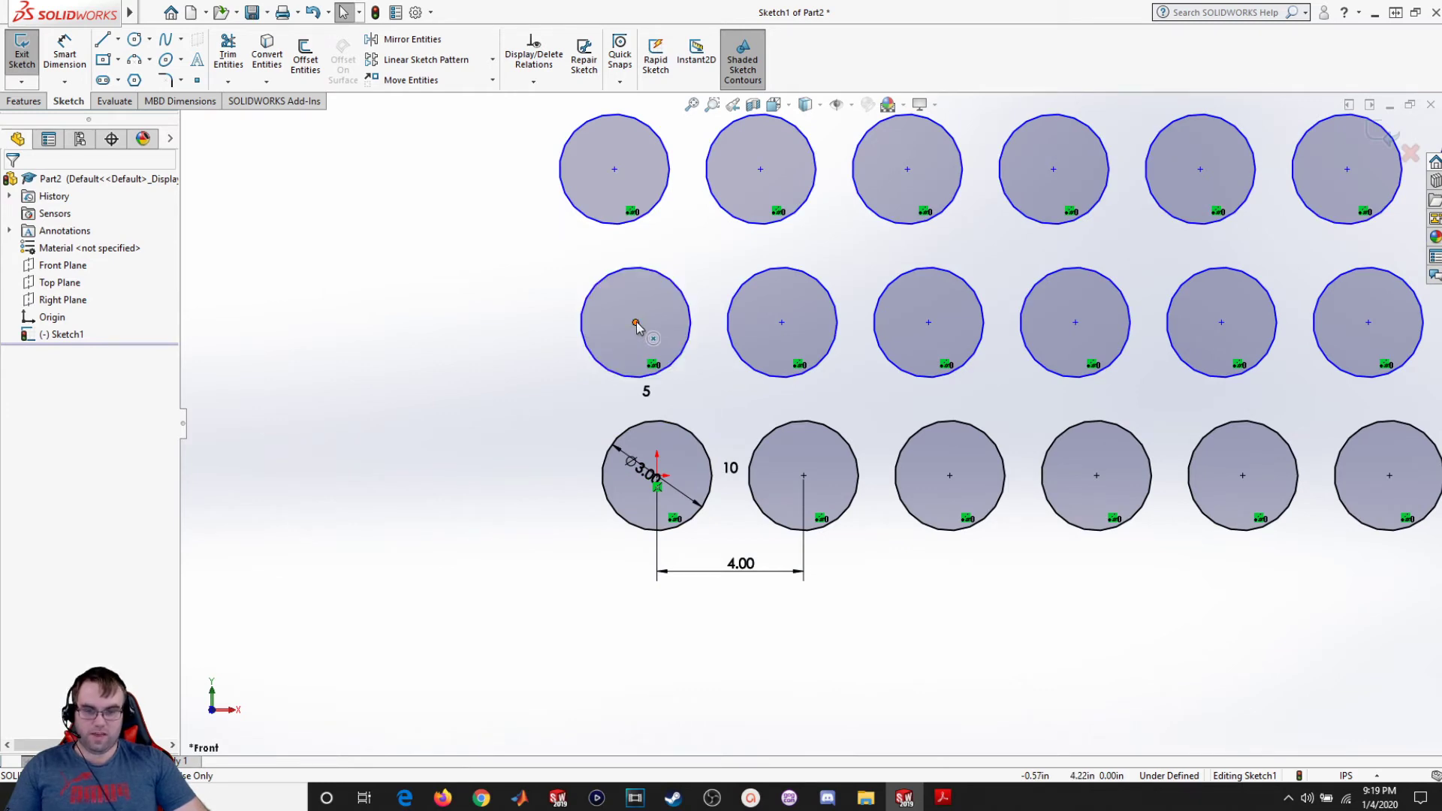
{"action": "scroll", "coordinate": [679, 405], "scroll_direction": "down", "scroll_amount": 3}
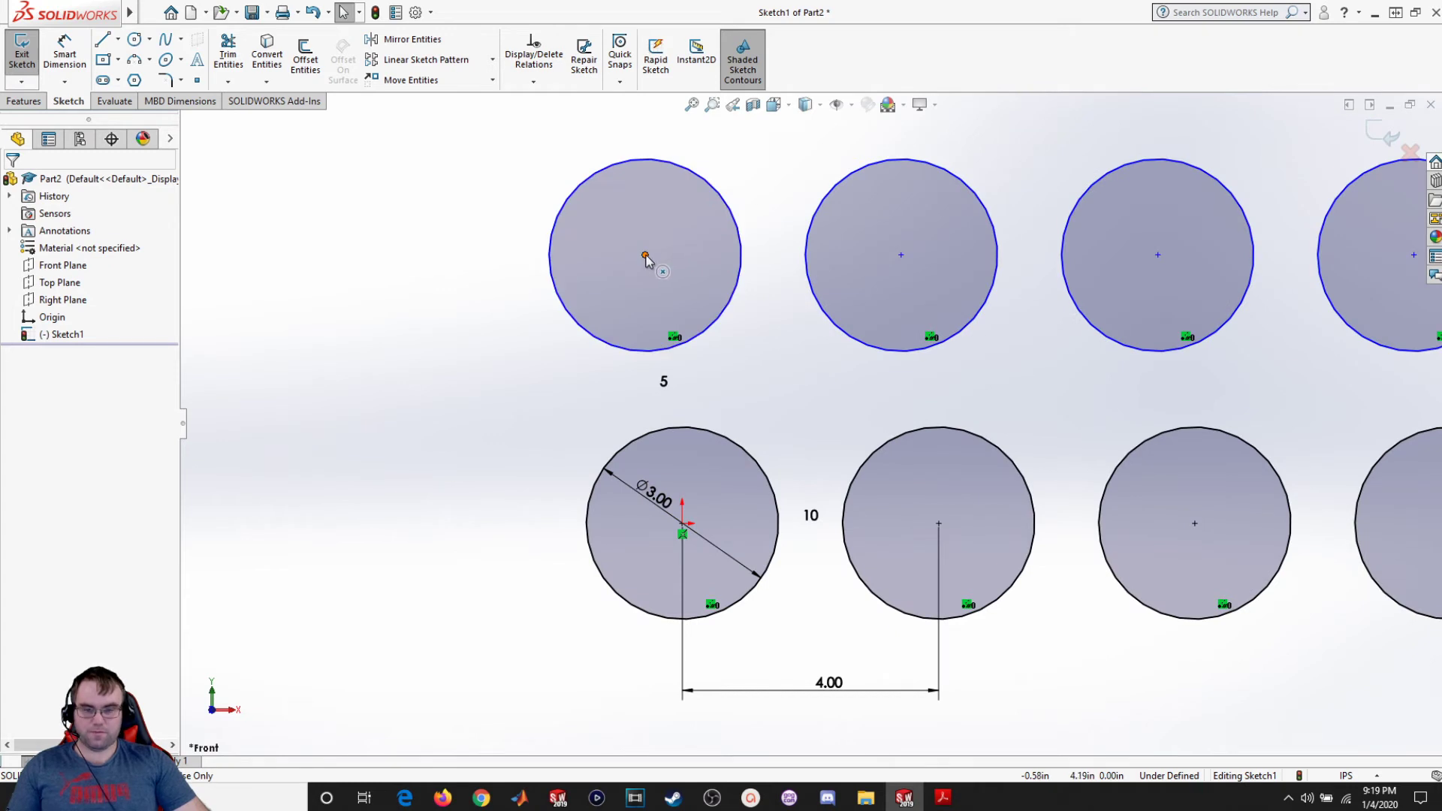
{"action": "left_click", "coordinate": [646, 256]}
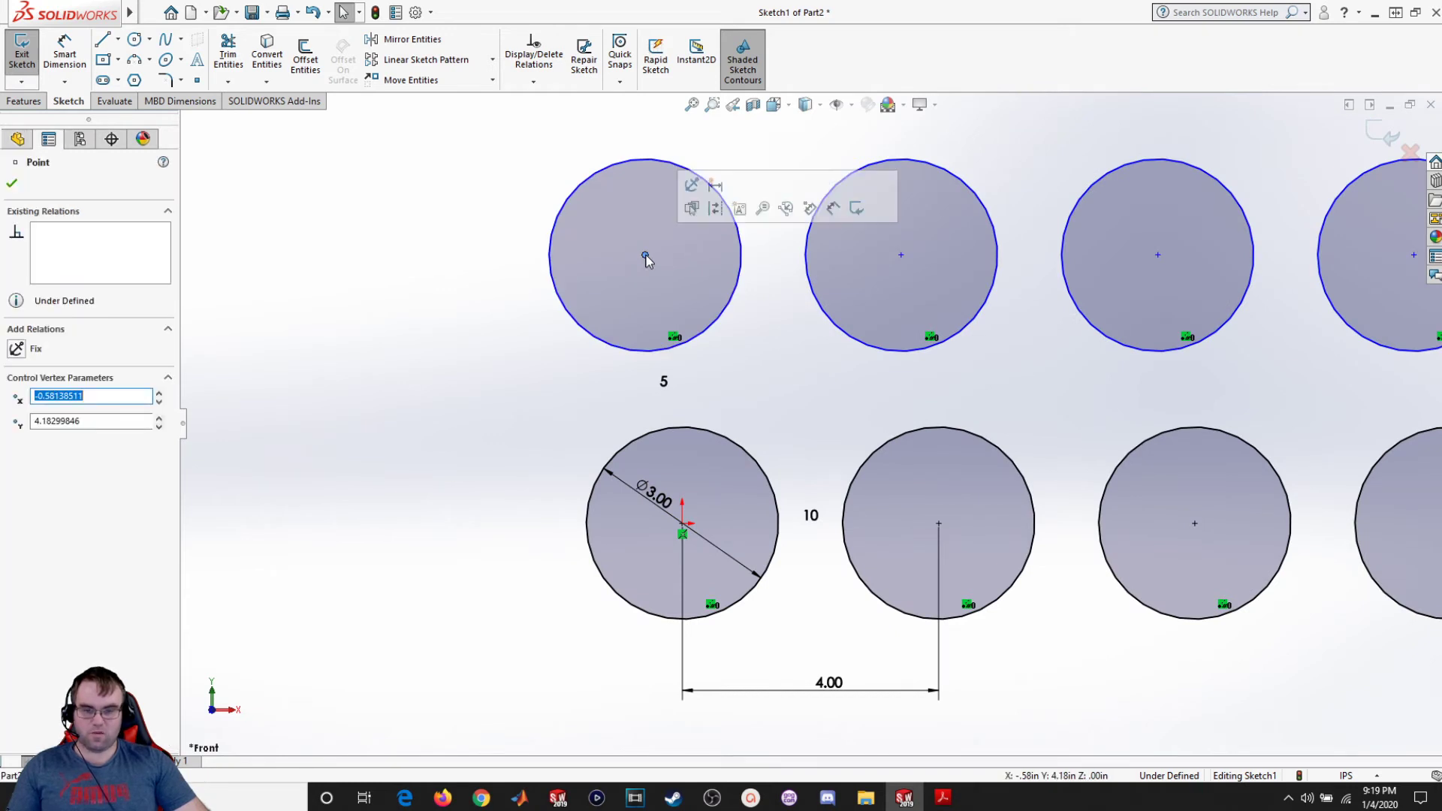
{"action": "left_click", "coordinate": [682, 523], "text": "ctrl"}
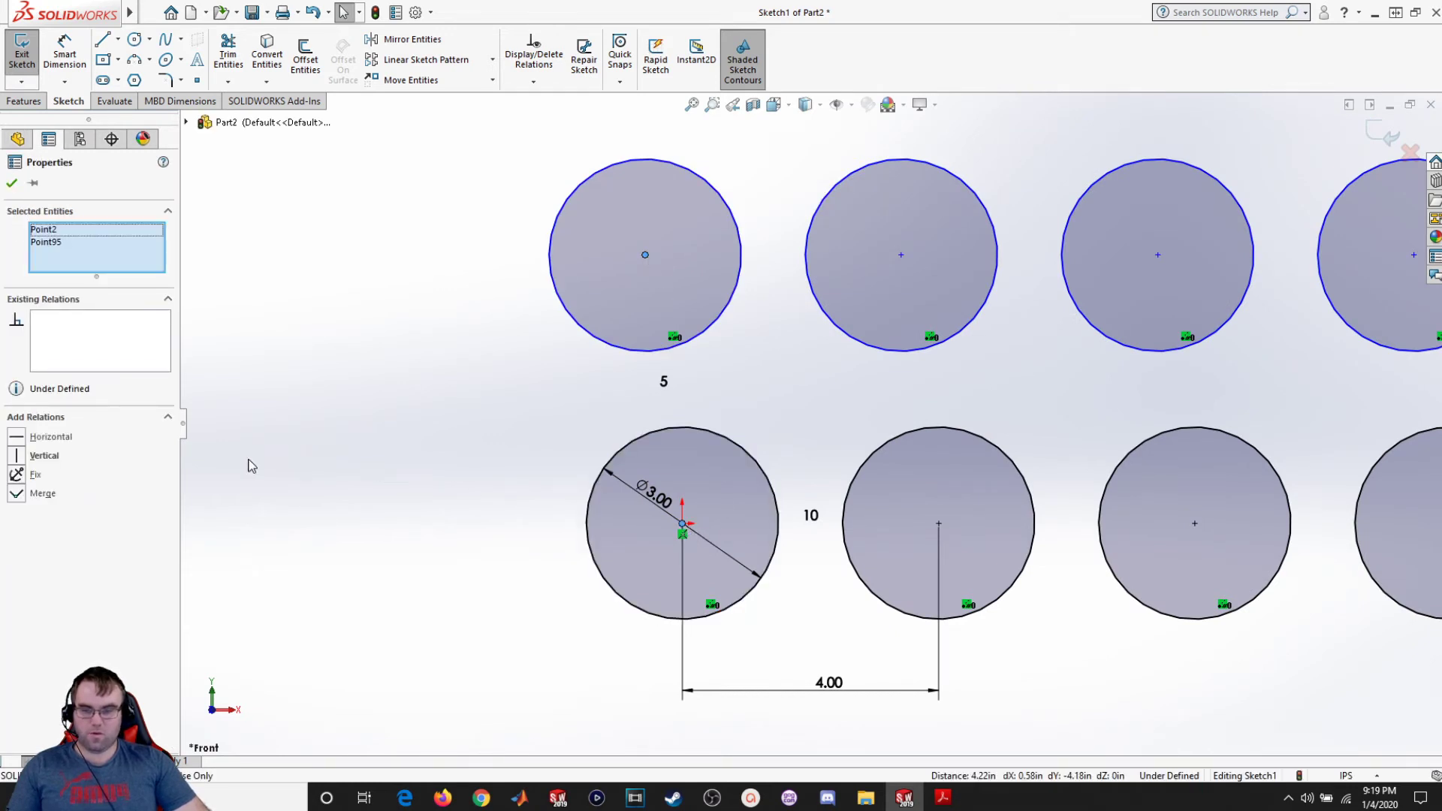
{"action": "left_click", "coordinate": [43, 456]}
{"action": "left_click", "coordinate": [527, 425]}
Move the center of the first top-row circle slightly upward to test the remaining freedom of the rows.
{"action": "scroll", "coordinate": [634, 325], "scroll_direction": "up", "scroll_amount": 8}
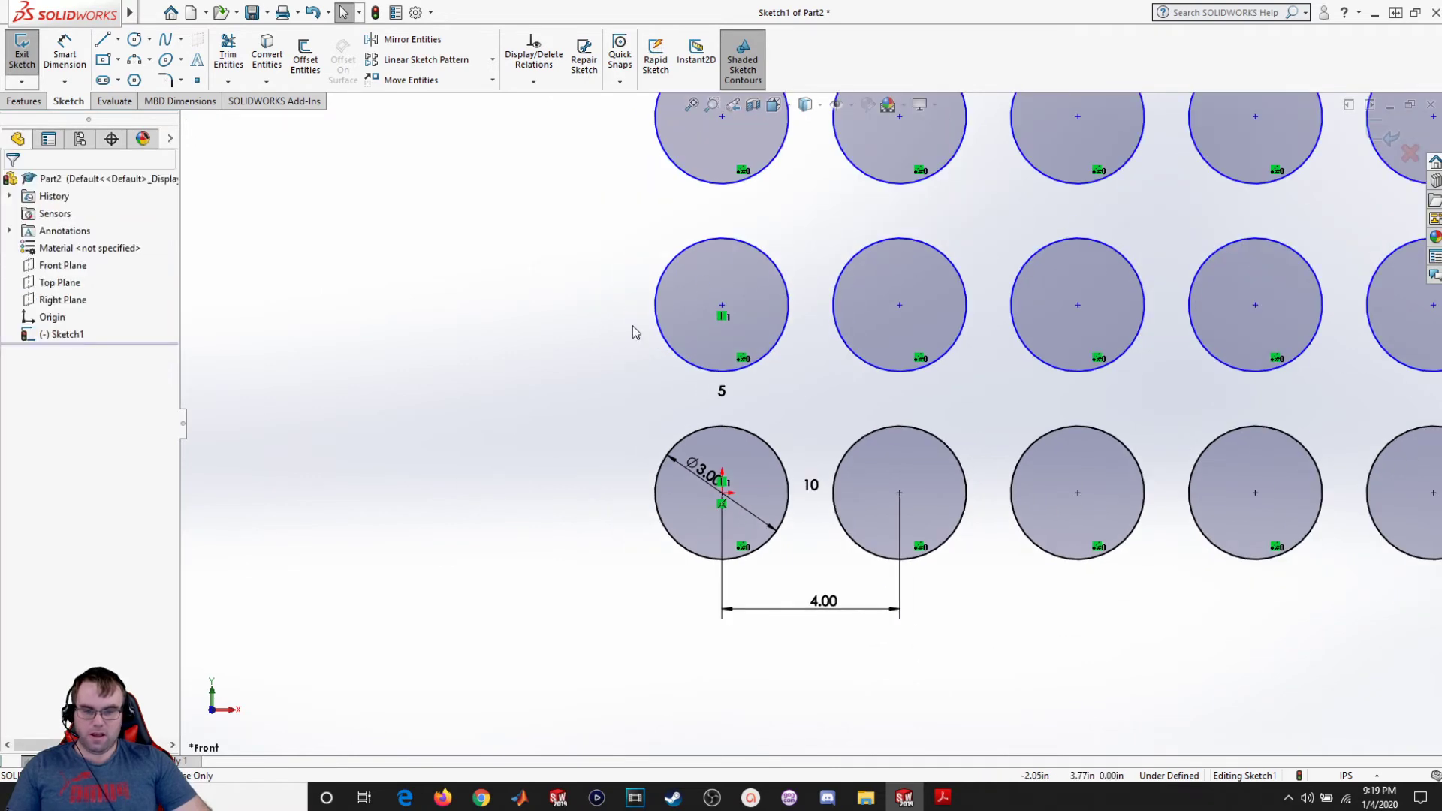
{"action": "scroll", "coordinate": [804, 256], "scroll_direction": "down", "scroll_amount": 2}
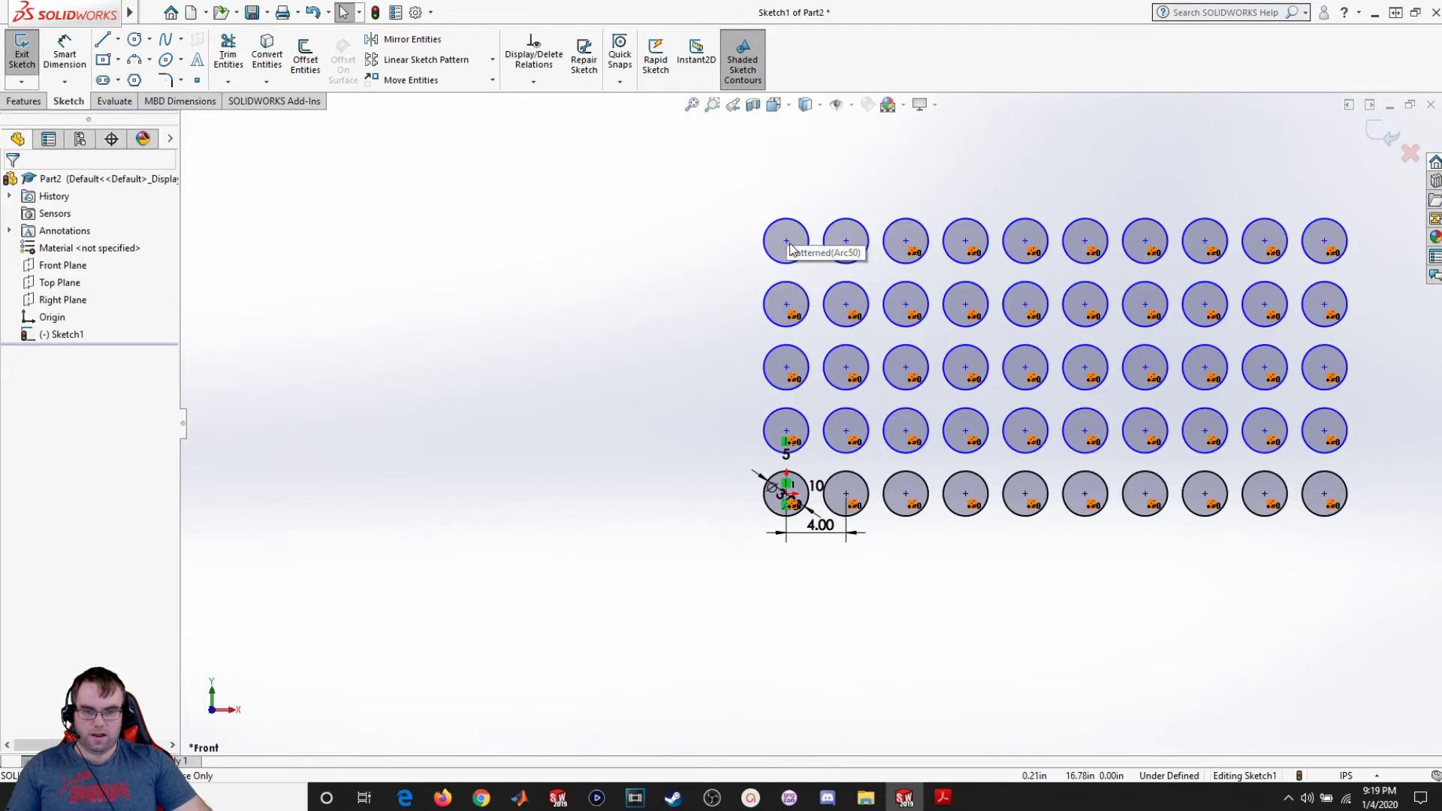
{"action": "left_click", "coordinate": [788, 237]}
{"action": "mouse_move", "coordinate": [804, 247]}
{"action": "left_mouse_down"}
{"action": "mouse_move", "coordinate": [702, 235]}
{"action": "mouse_move", "coordinate": [741, 248]}
{"action": "mouse_move", "coordinate": [780, 220]}
{"action": "mouse_move", "coordinate": [782, 269]}
{"action": "mouse_move", "coordinate": [782, 214]}
{"action": "left_mouse_up"}
Dimension the vertical distance between the centers of the first circles in the bottom two rows and set it to 4 in.
{"action": "scroll", "coordinate": [833, 478], "scroll_direction": "down", "scroll_amount": 2}
{"action": "scroll", "coordinate": [843, 501], "scroll_direction": "down", "scroll_amount": 2}
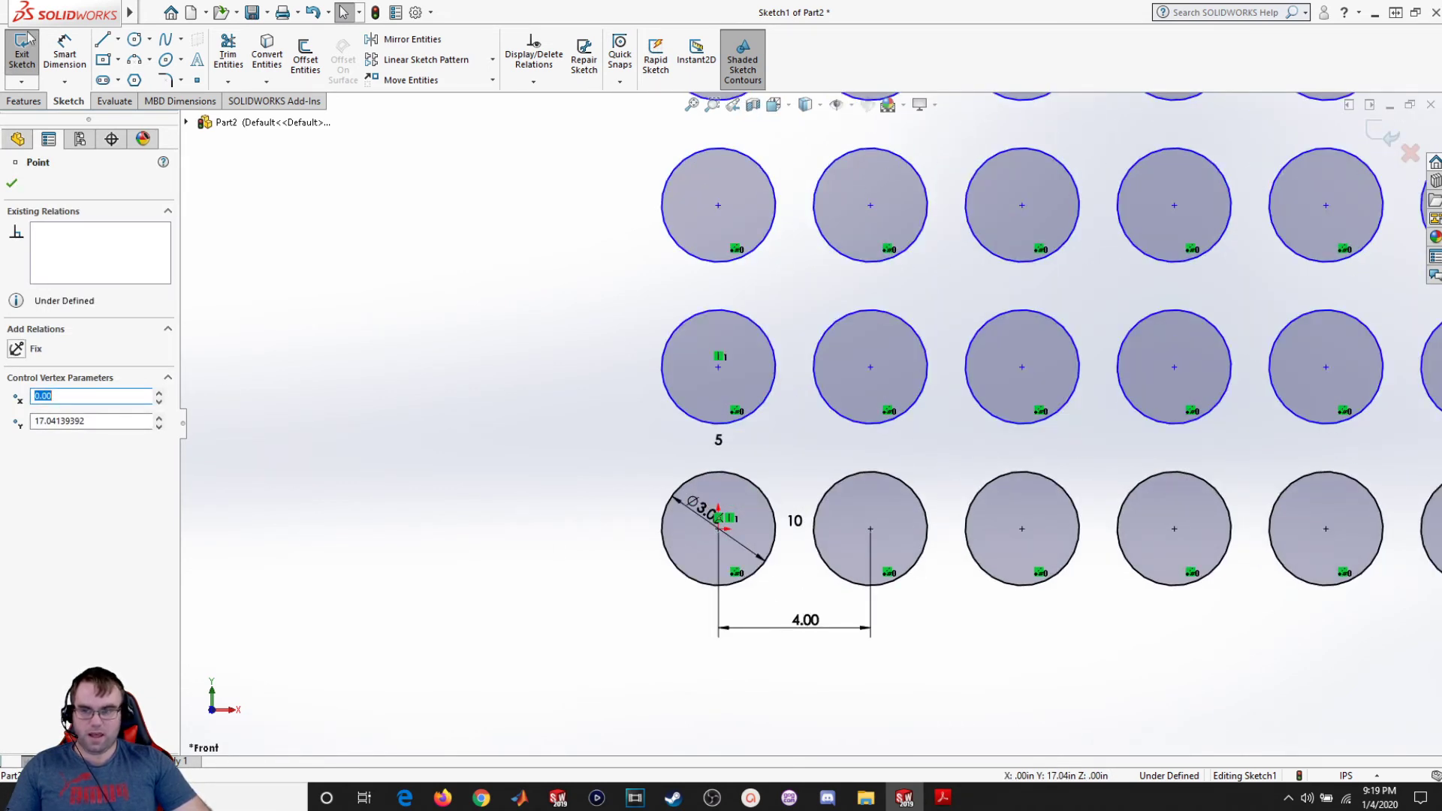
{"action": "left_click", "coordinate": [65, 50]}
{"action": "scroll", "coordinate": [726, 524], "scroll_direction": "down", "scroll_amount": 1}
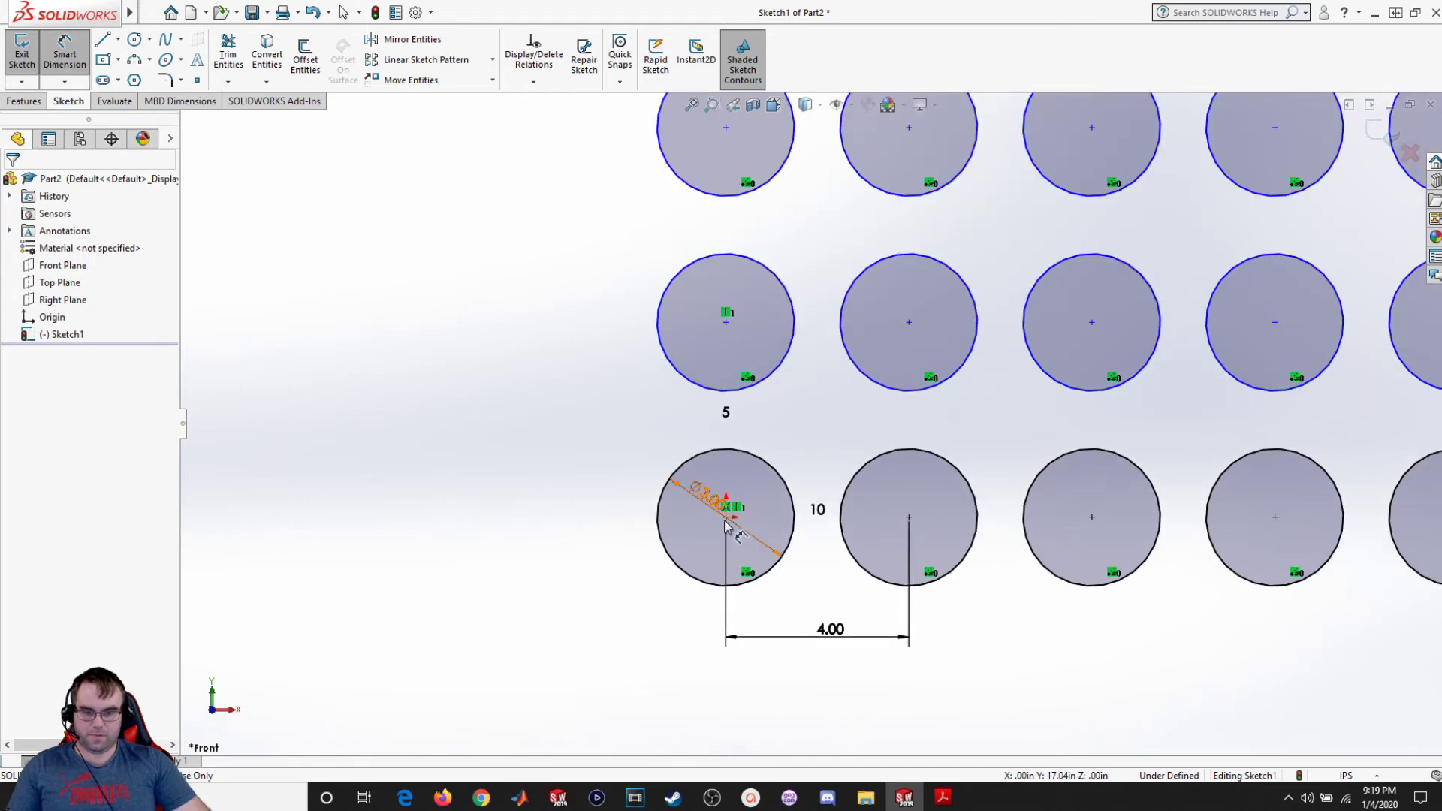
{"action": "scroll", "coordinate": [727, 526], "scroll_direction": "down", "scroll_amount": 2}
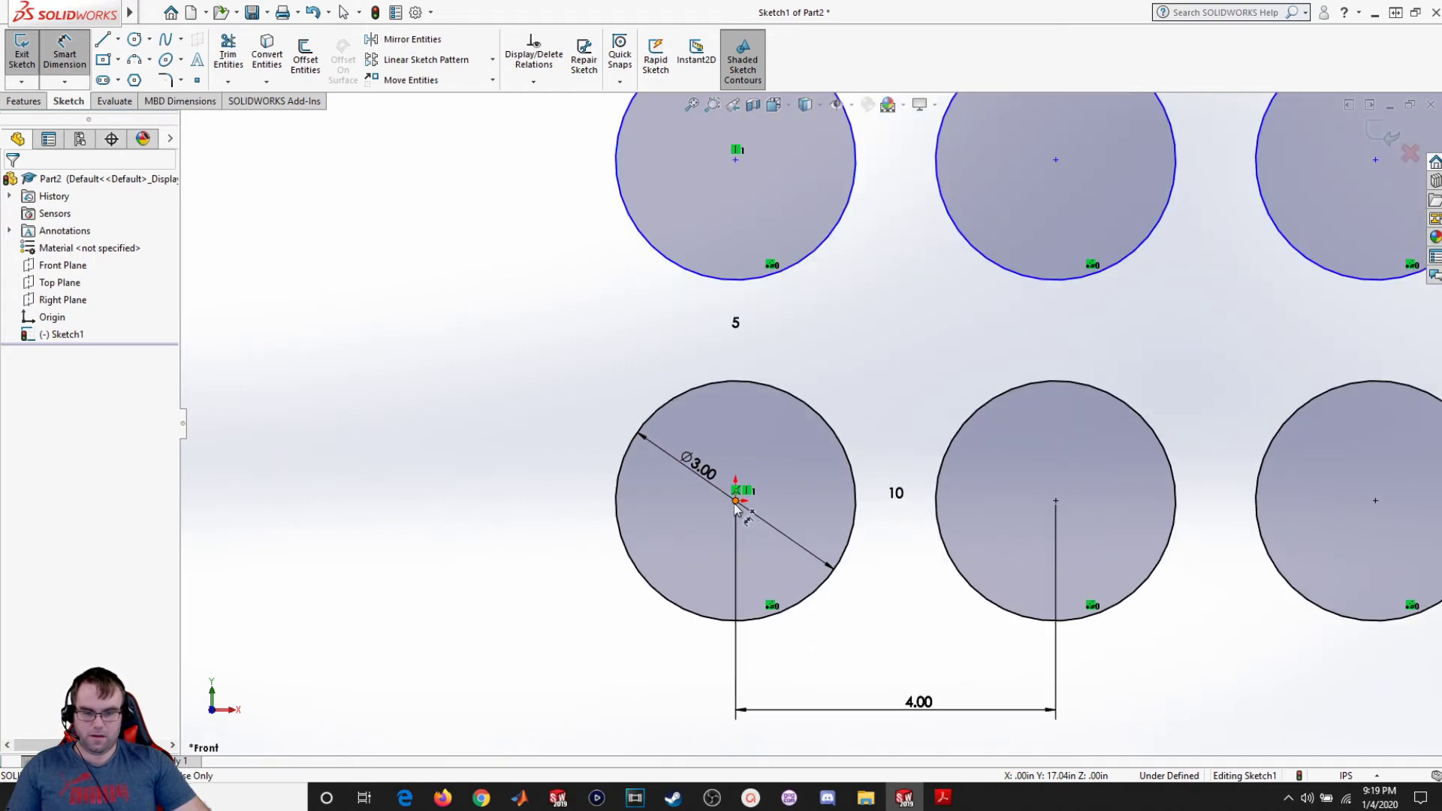
{"action": "left_click", "coordinate": [736, 500]}
{"action": "left_click", "coordinate": [736, 160]}
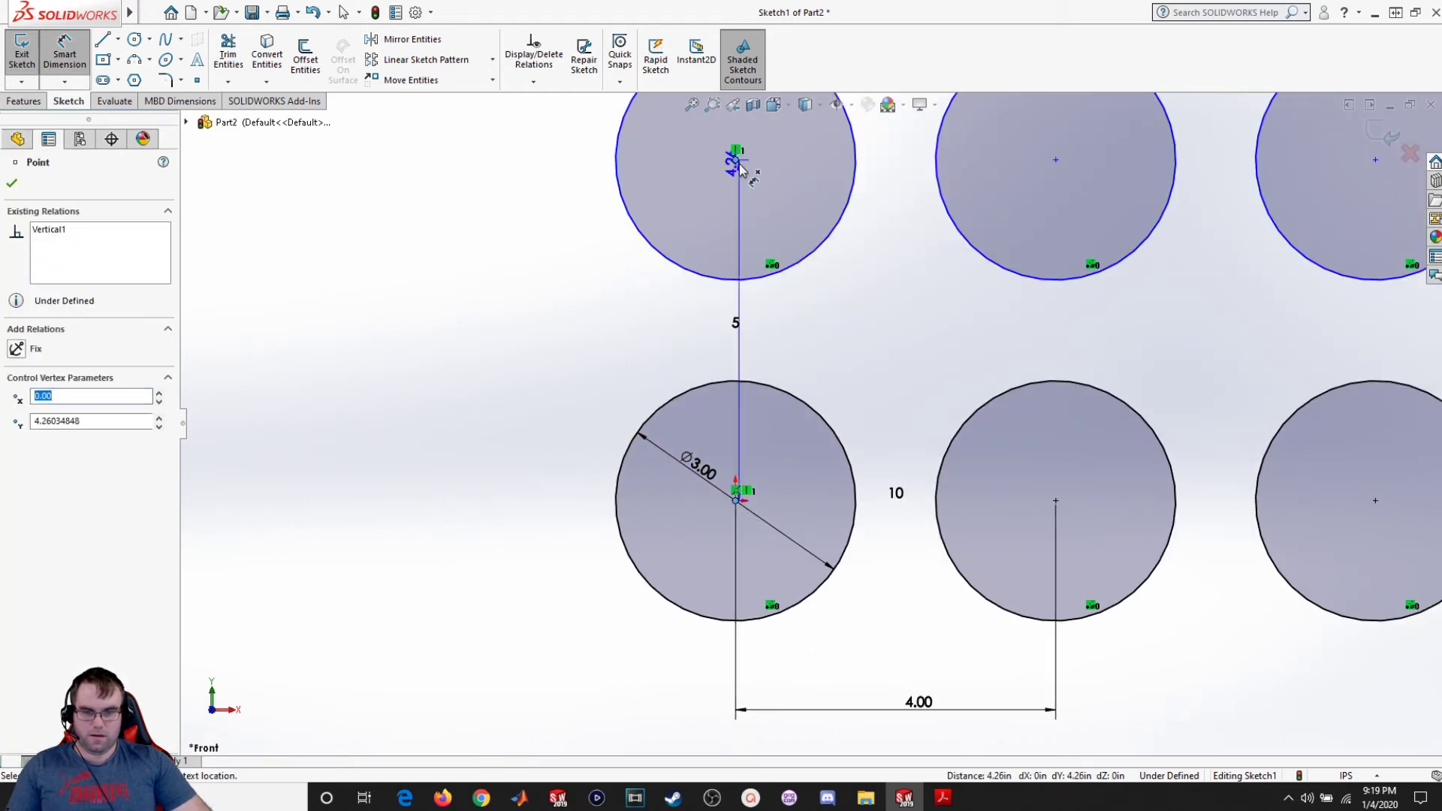
{"action": "left_click", "coordinate": [432, 323]}
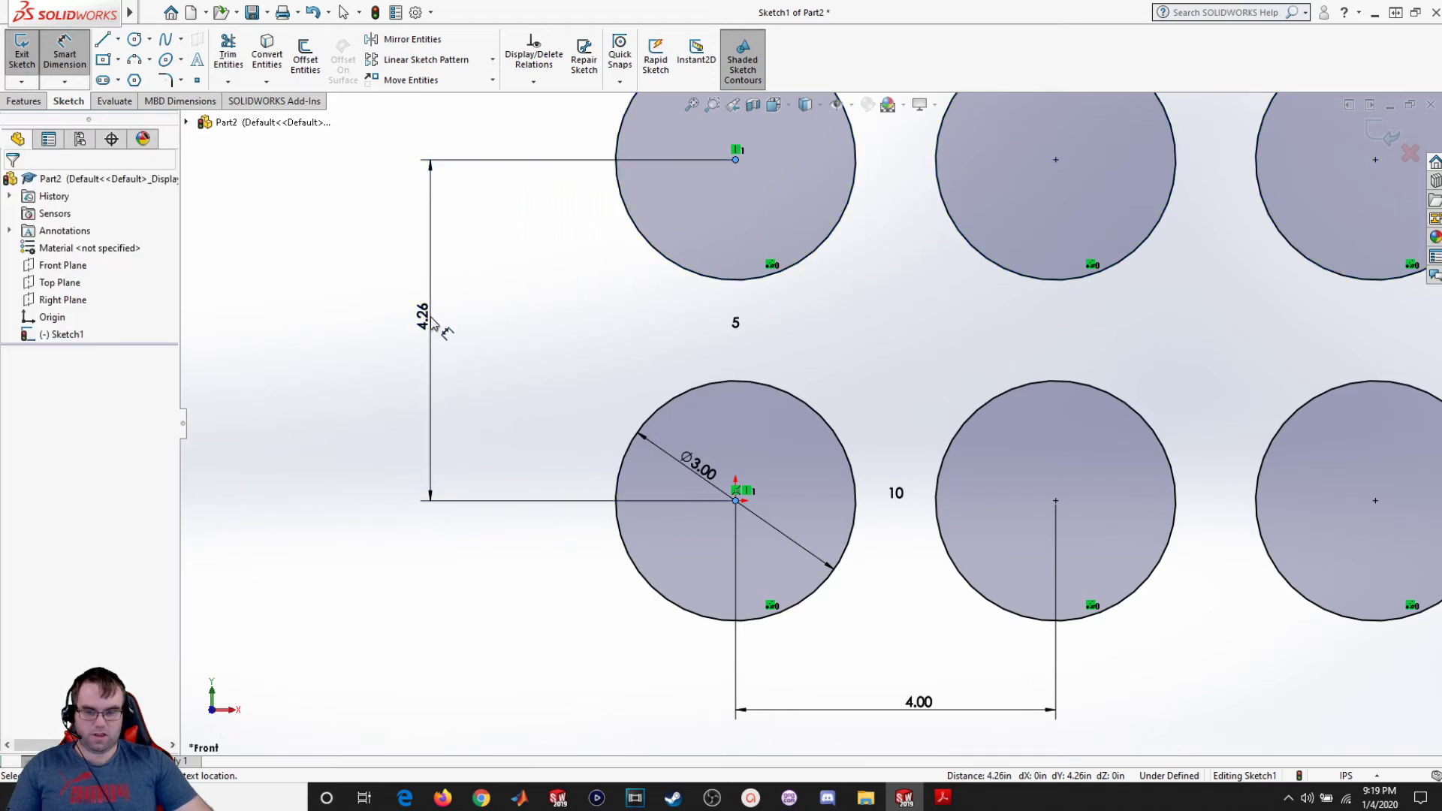
{"action": "type", "text": "4.00in"}
{"action": "key", "text": "Return"}
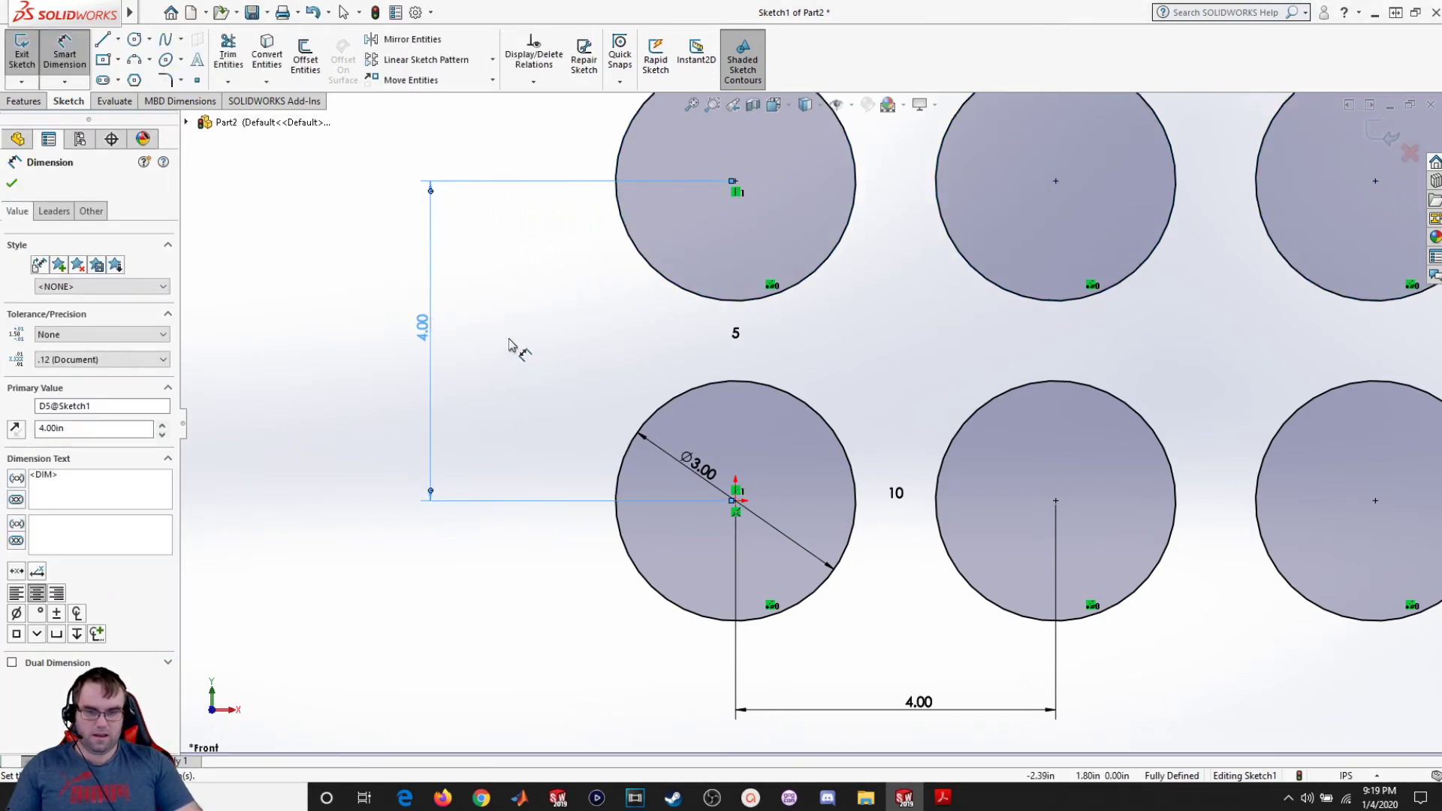
Delete all circles and dimensions of the linear pattern to empty the sketch.
{"action": "left_click", "coordinate": [12, 183]}
{"action": "scroll", "coordinate": [541, 312], "scroll_direction": "up", "scroll_amount": 5}
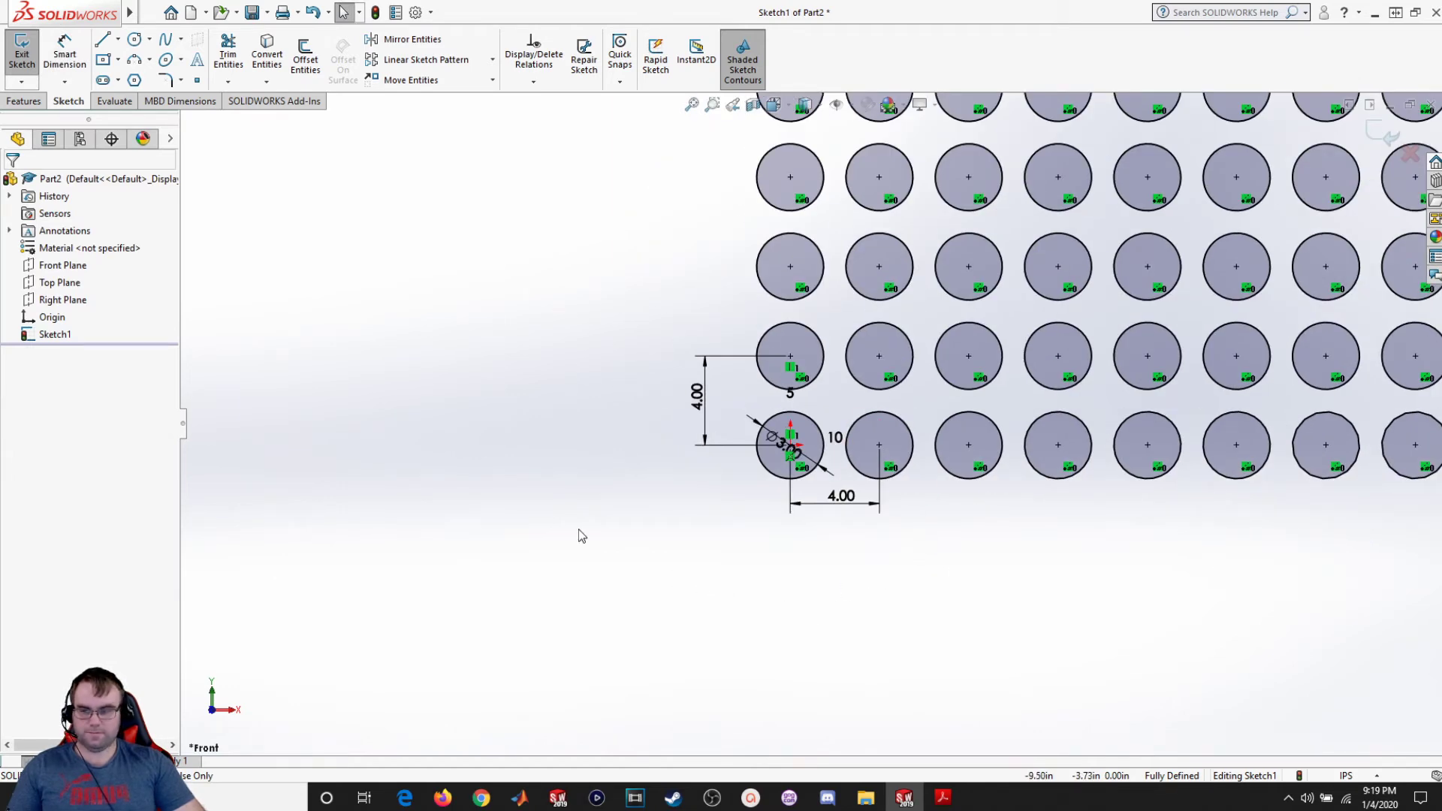
{"action": "scroll", "coordinate": [812, 403], "scroll_direction": "up", "scroll_amount": 3}
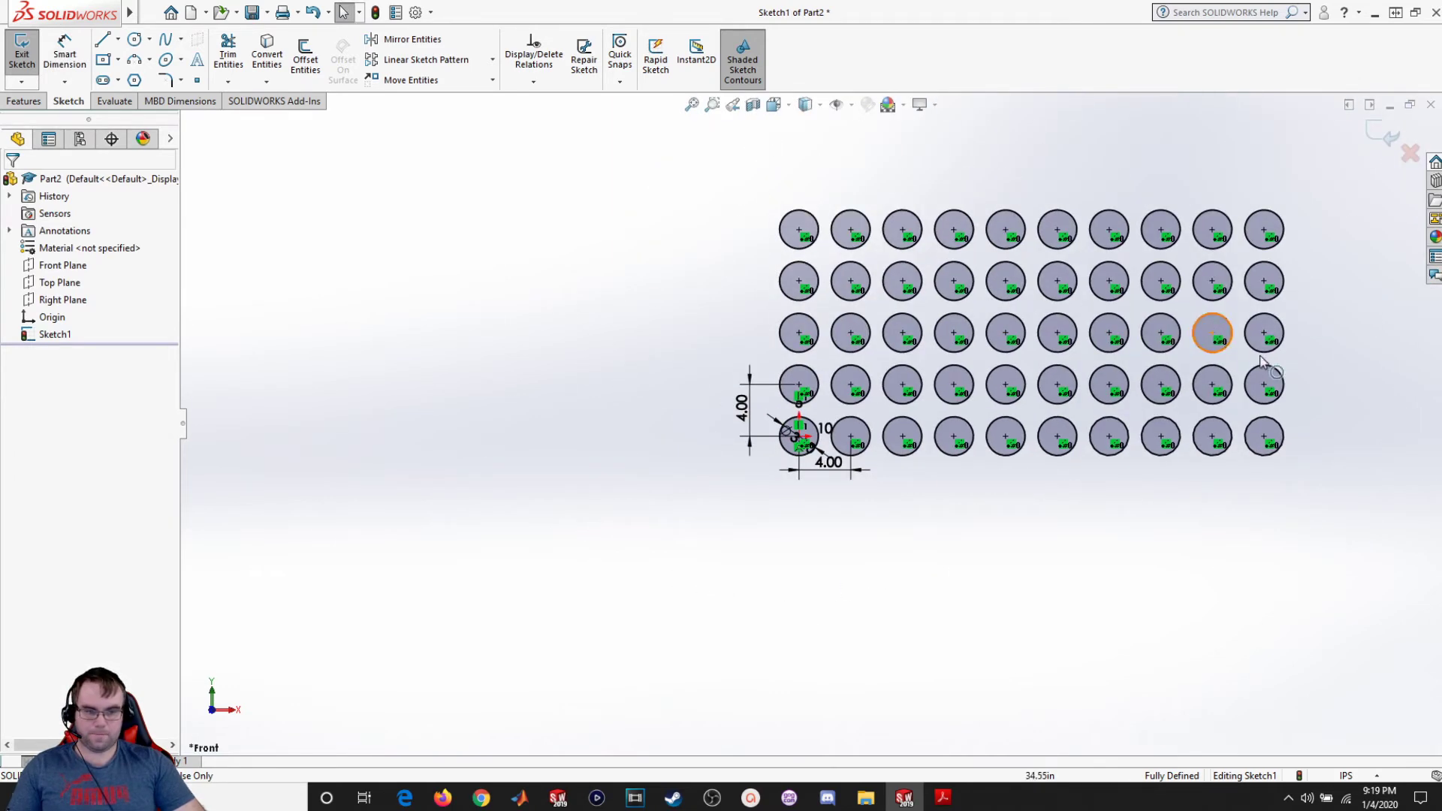
{"action": "scroll", "coordinate": [1292, 375], "scroll_direction": "down", "scroll_amount": 2}
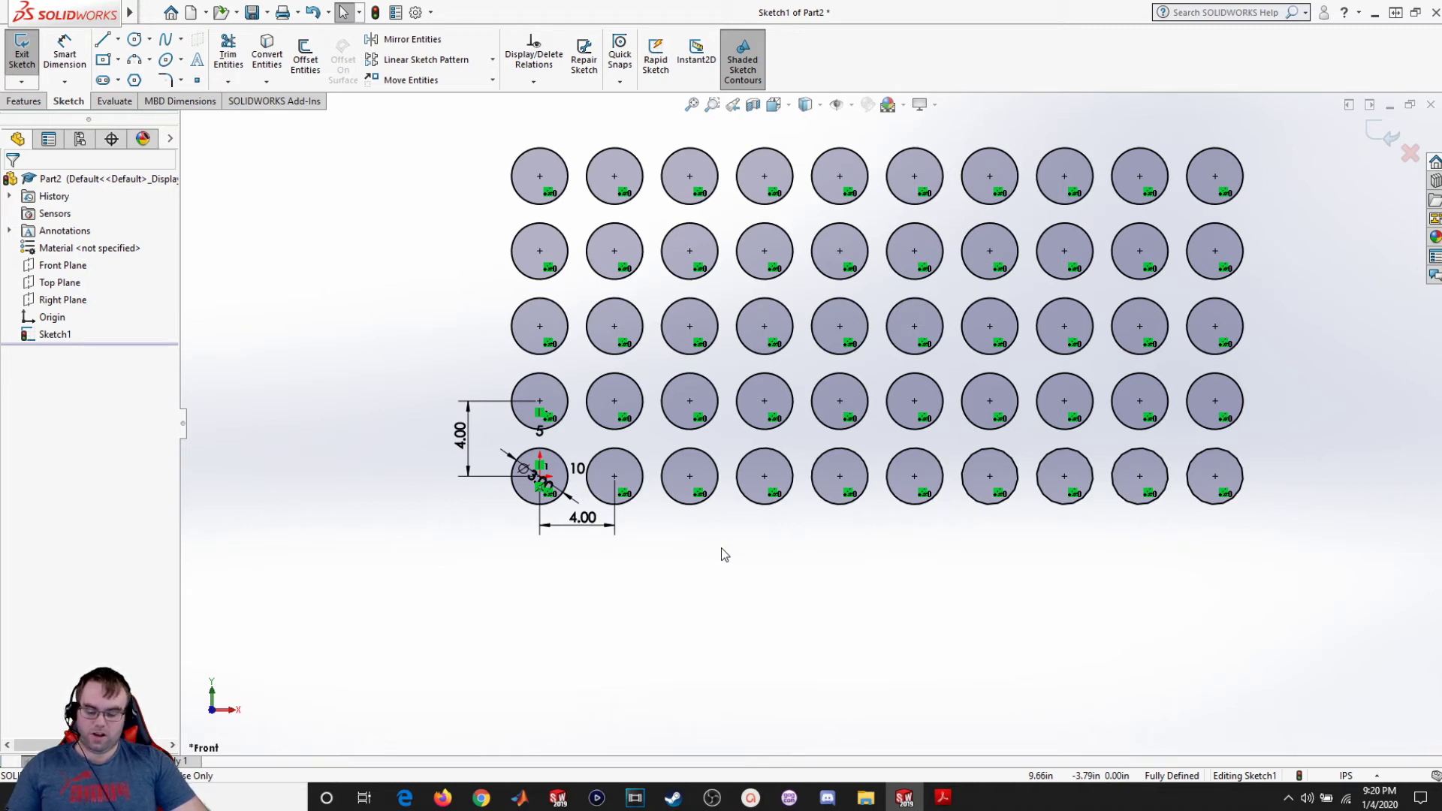
{"action": "key", "text": "ctrl+a"}
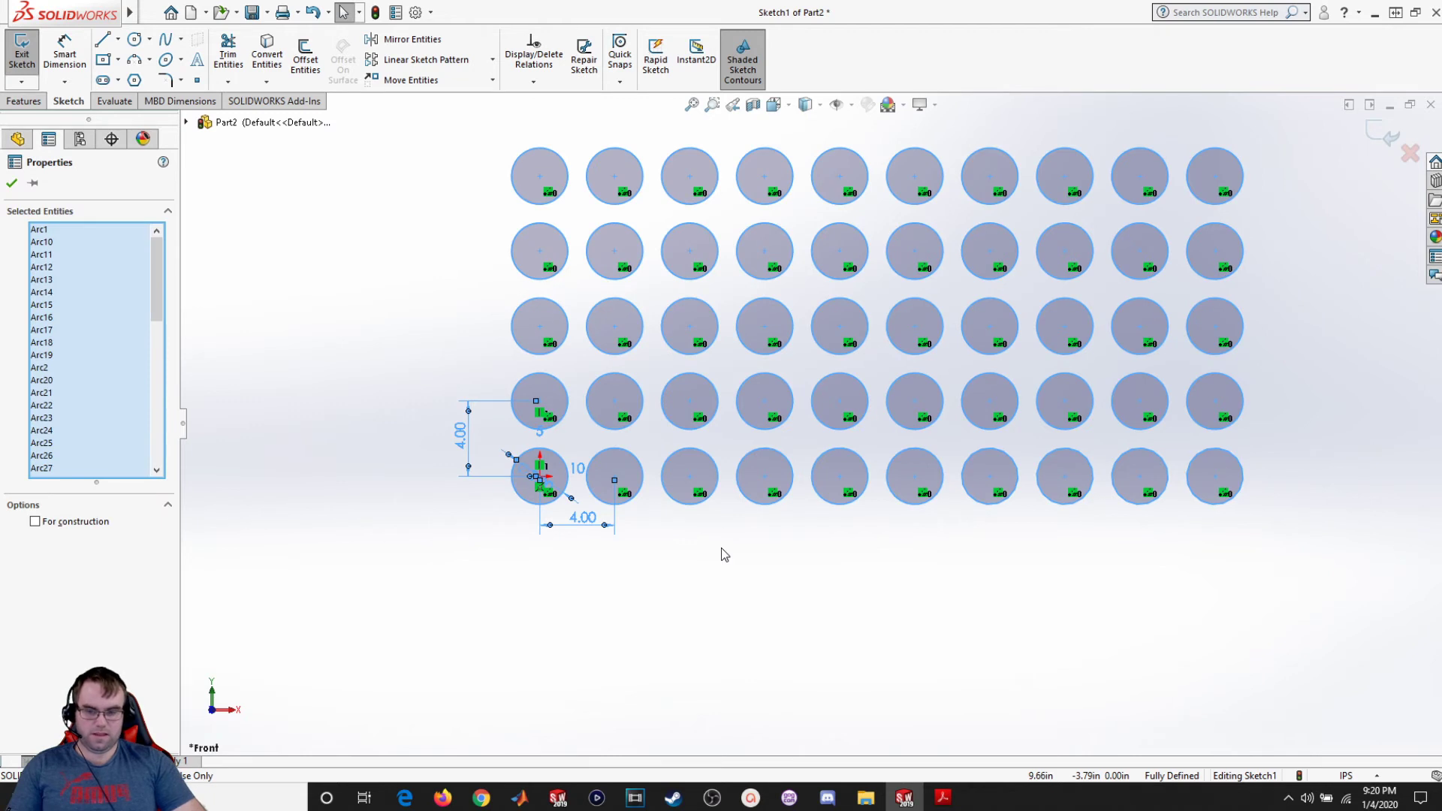
{"action": "key", "text": "Delete"}
{"action": "left_click", "coordinate": [692, 393]}
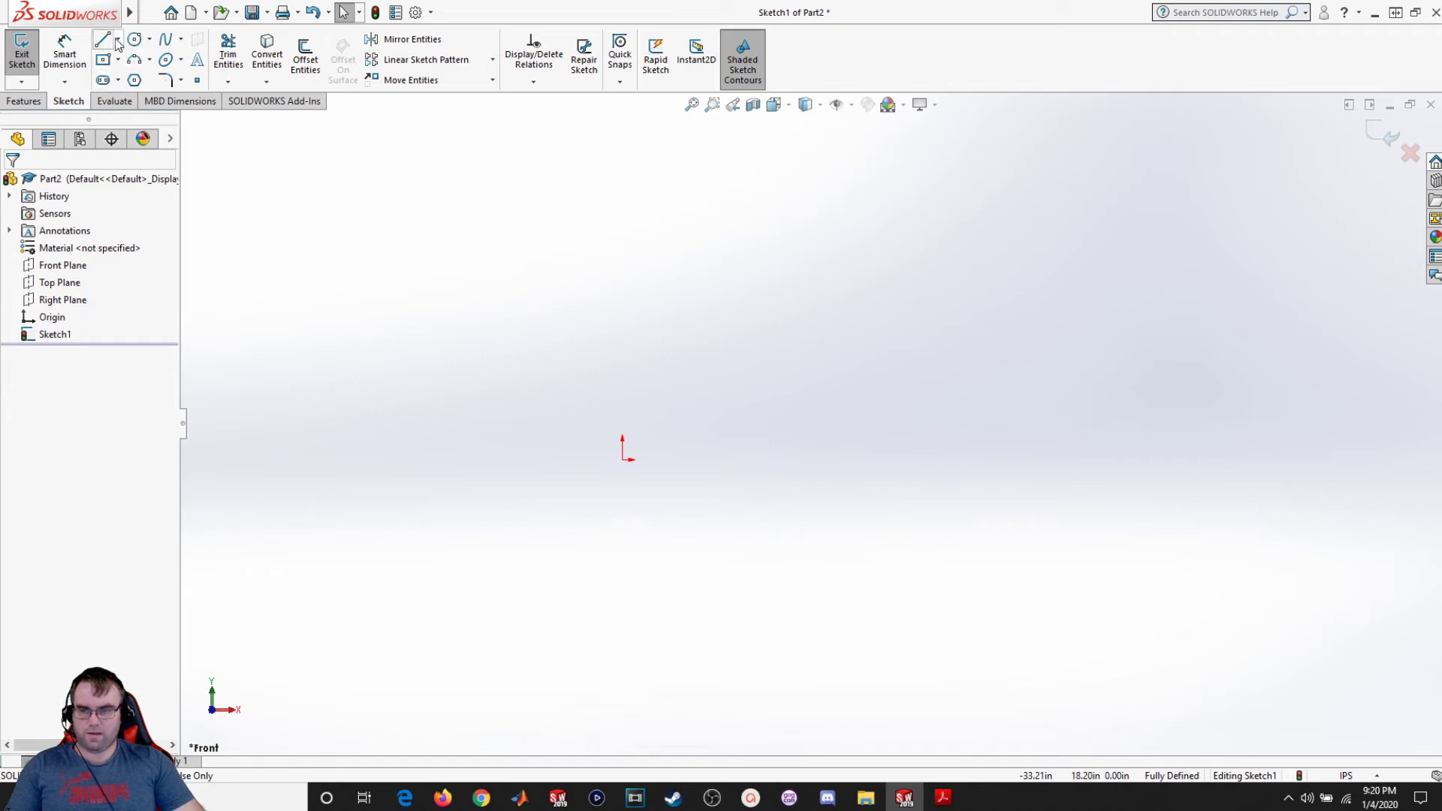
Sketch a horizontal centerline about 18.3 in long from the origin toward negative X.
{"action": "left_click", "coordinate": [118, 39]}
{"action": "left_click", "coordinate": [128, 60]}
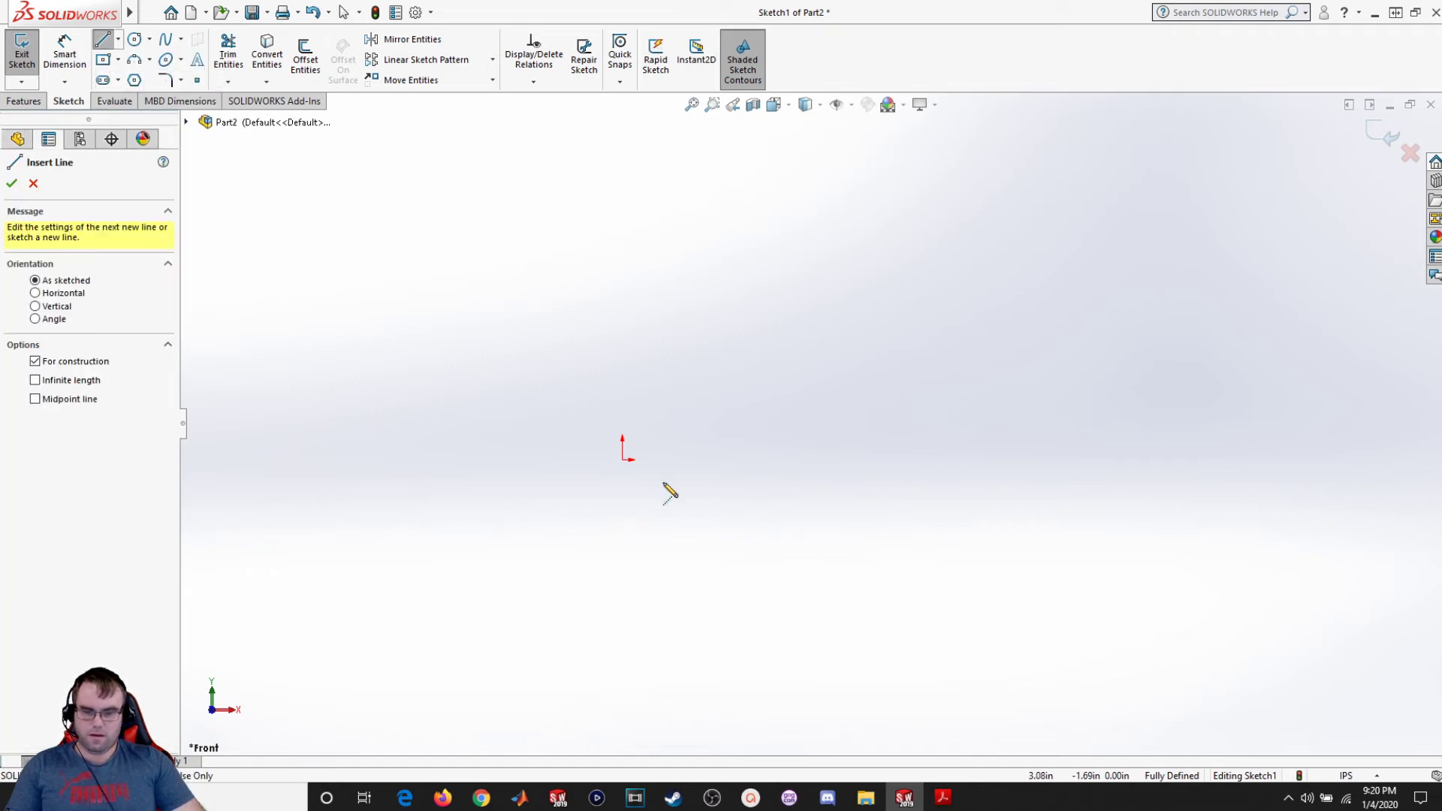
{"action": "left_click", "coordinate": [622, 460]}
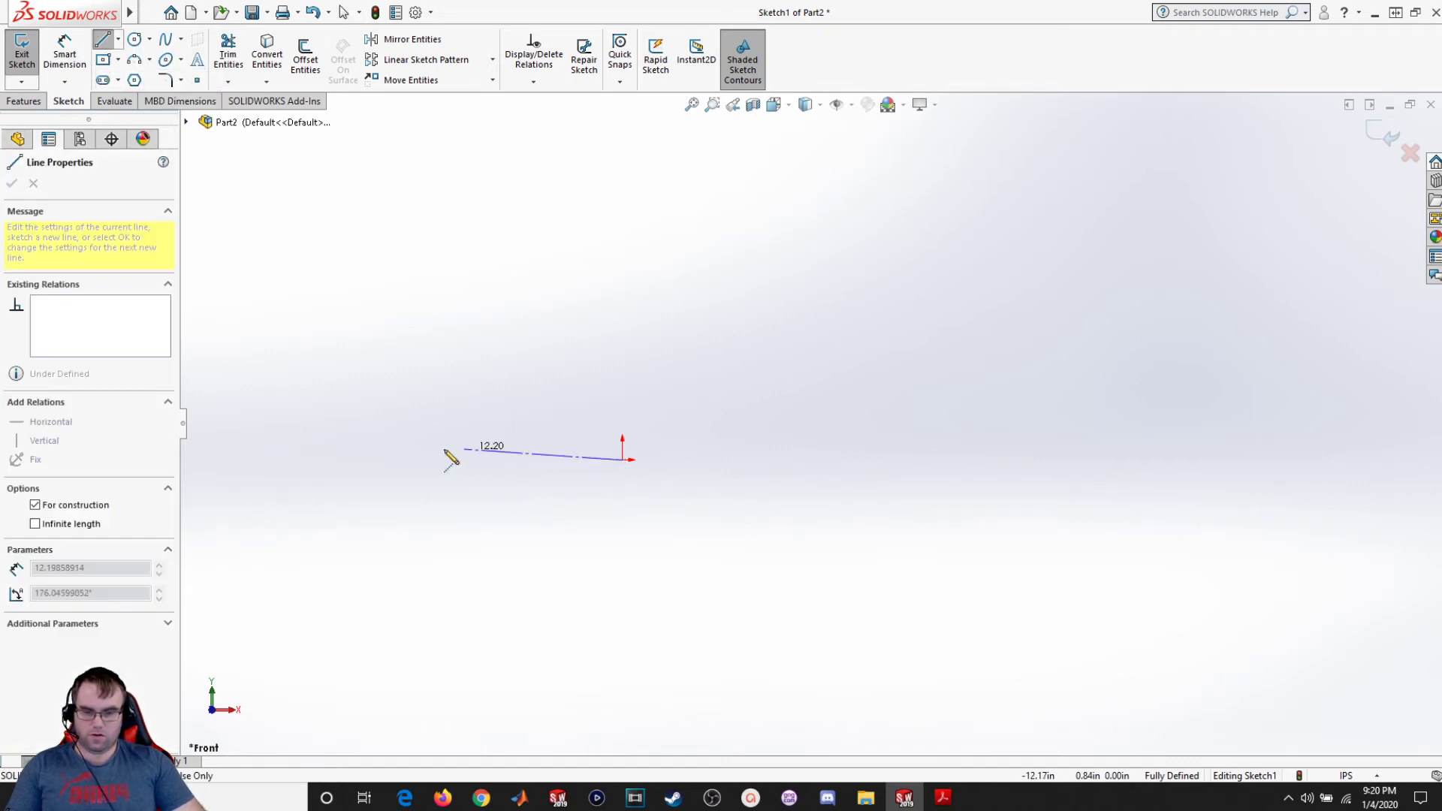
{"action": "left_click", "coordinate": [385, 459]}
{"action": "key", "text": "Escape"}
Dimension the centerline's length and set it to 20 in.
{"action": "left_click", "coordinate": [65, 52]}
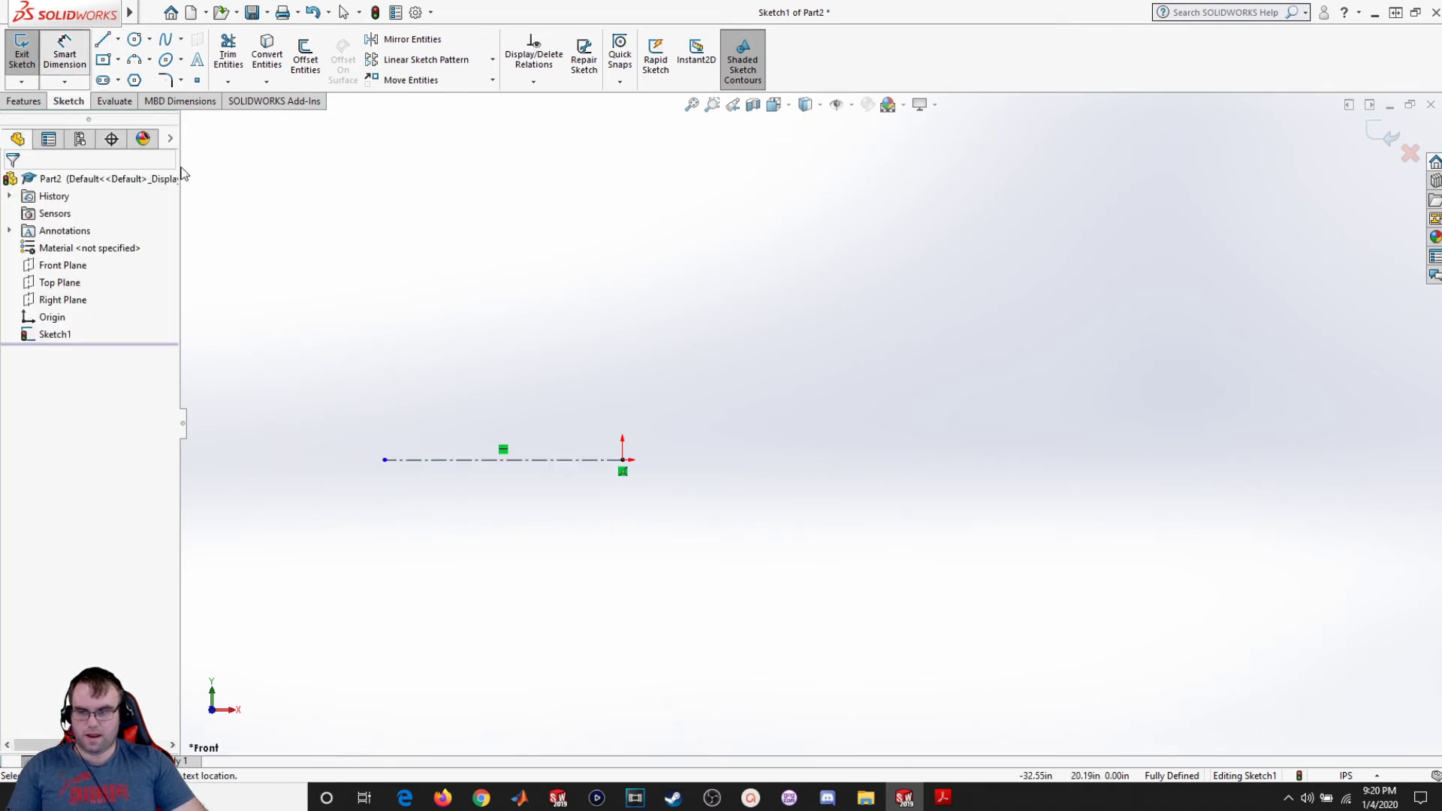
{"action": "left_click", "coordinate": [500, 461]}
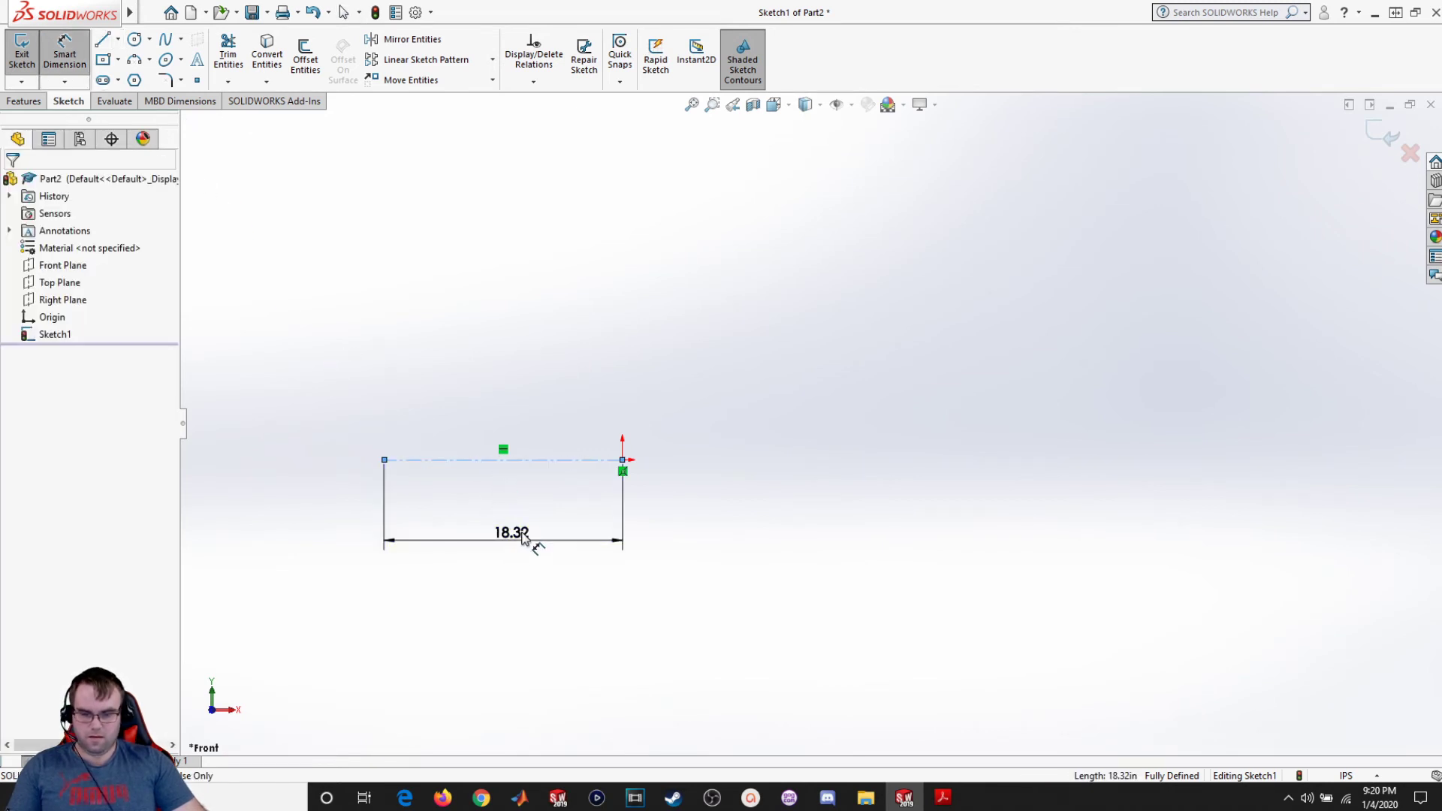
{"action": "left_click", "coordinate": [523, 540]}
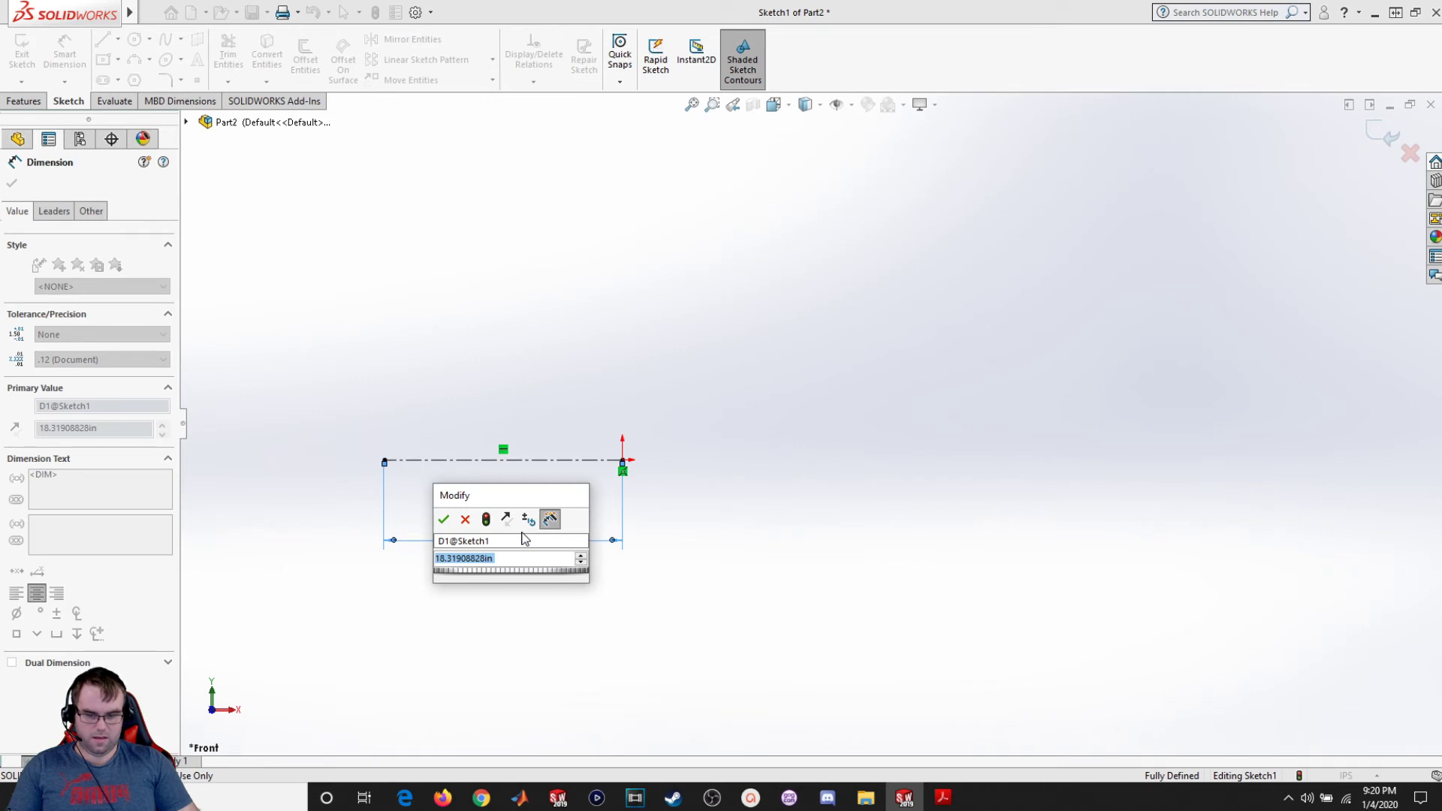
{"action": "type", "text": "20"}
{"action": "key", "text": "Return"}
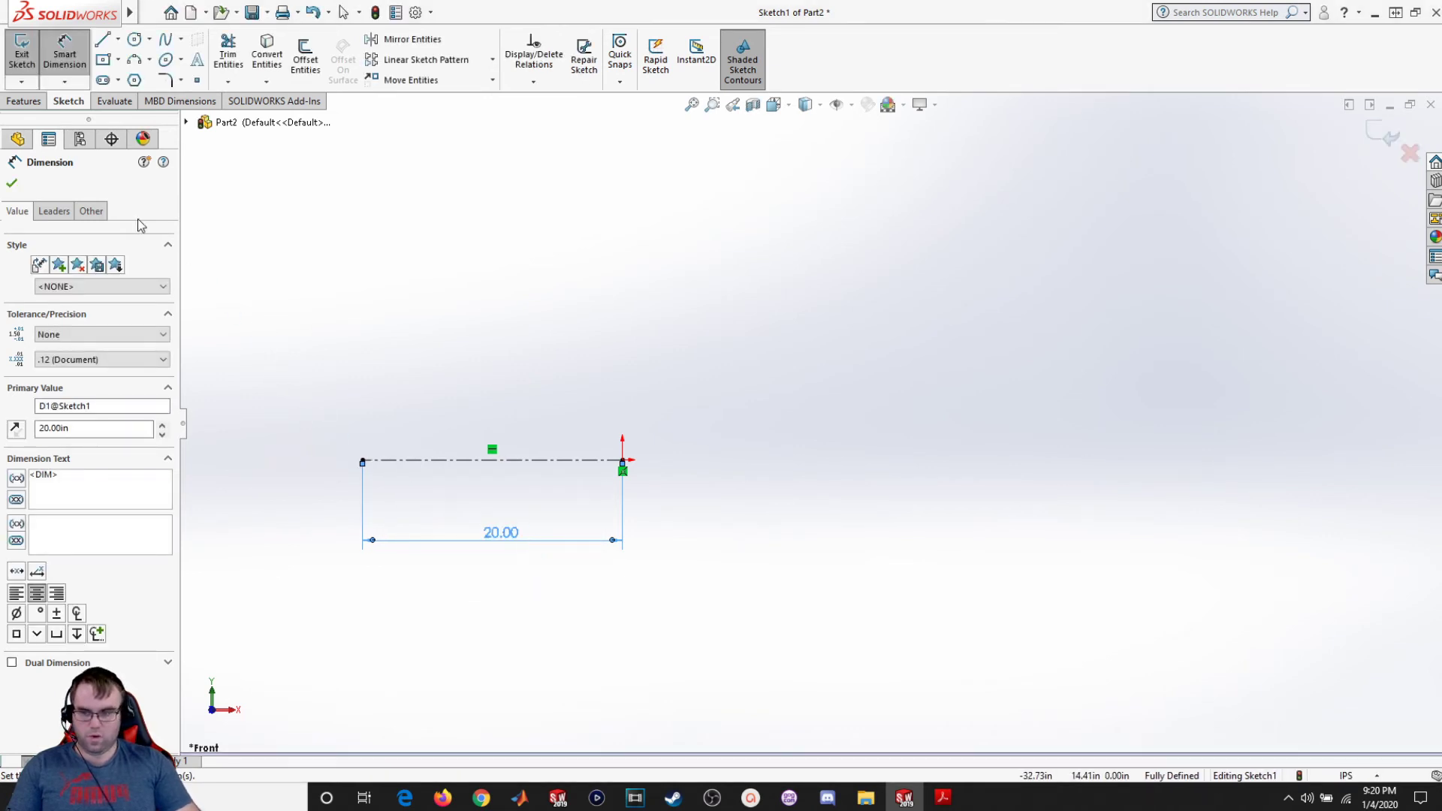
{"action": "left_click", "coordinate": [12, 184]}
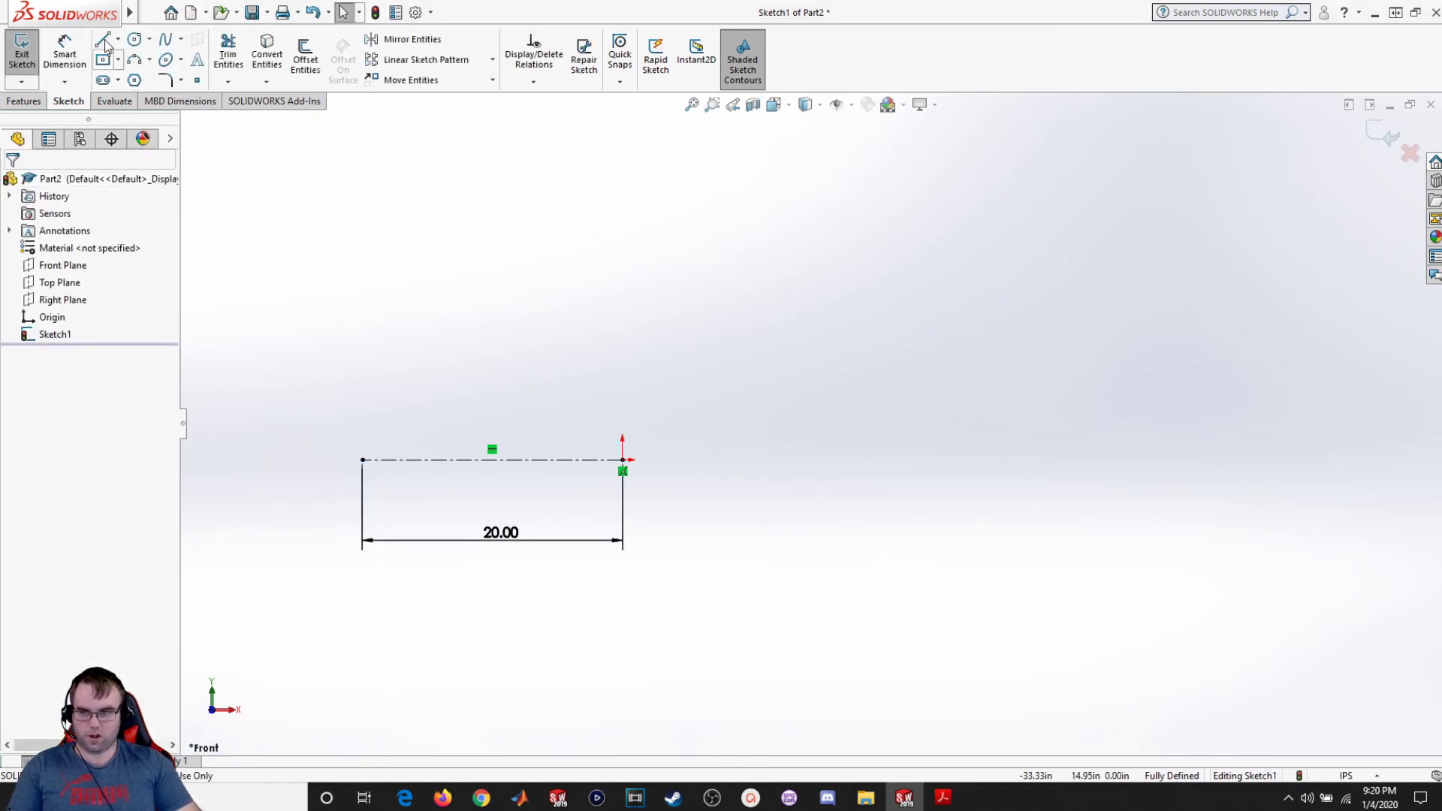
Sketch a circle about 11.6 in in diameter centered on the centerline's free end.
{"action": "left_click", "coordinate": [134, 39]}
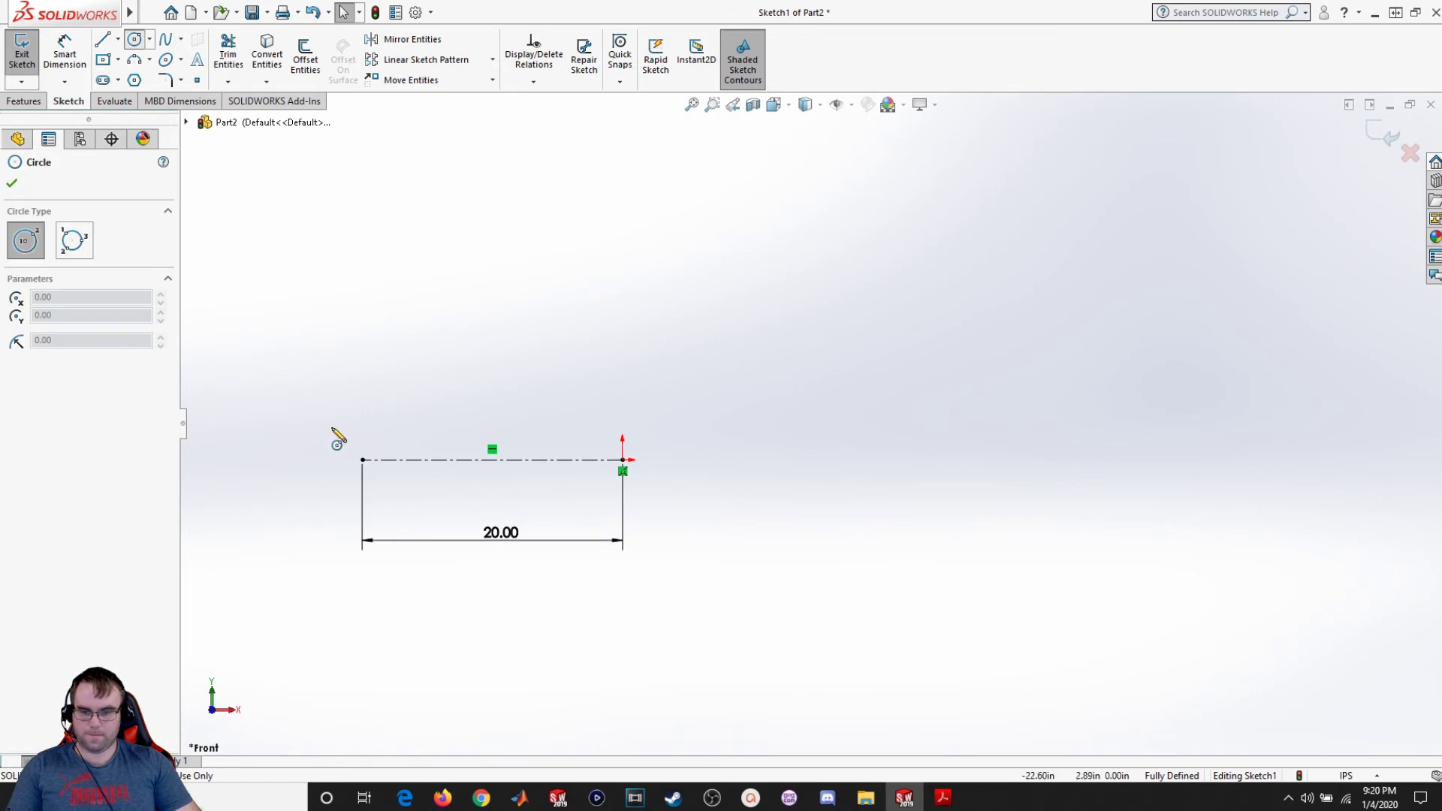
{"action": "left_click", "coordinate": [363, 460]}
{"action": "left_click", "coordinate": [399, 393]}
{"action": "key", "text": "Escape"}
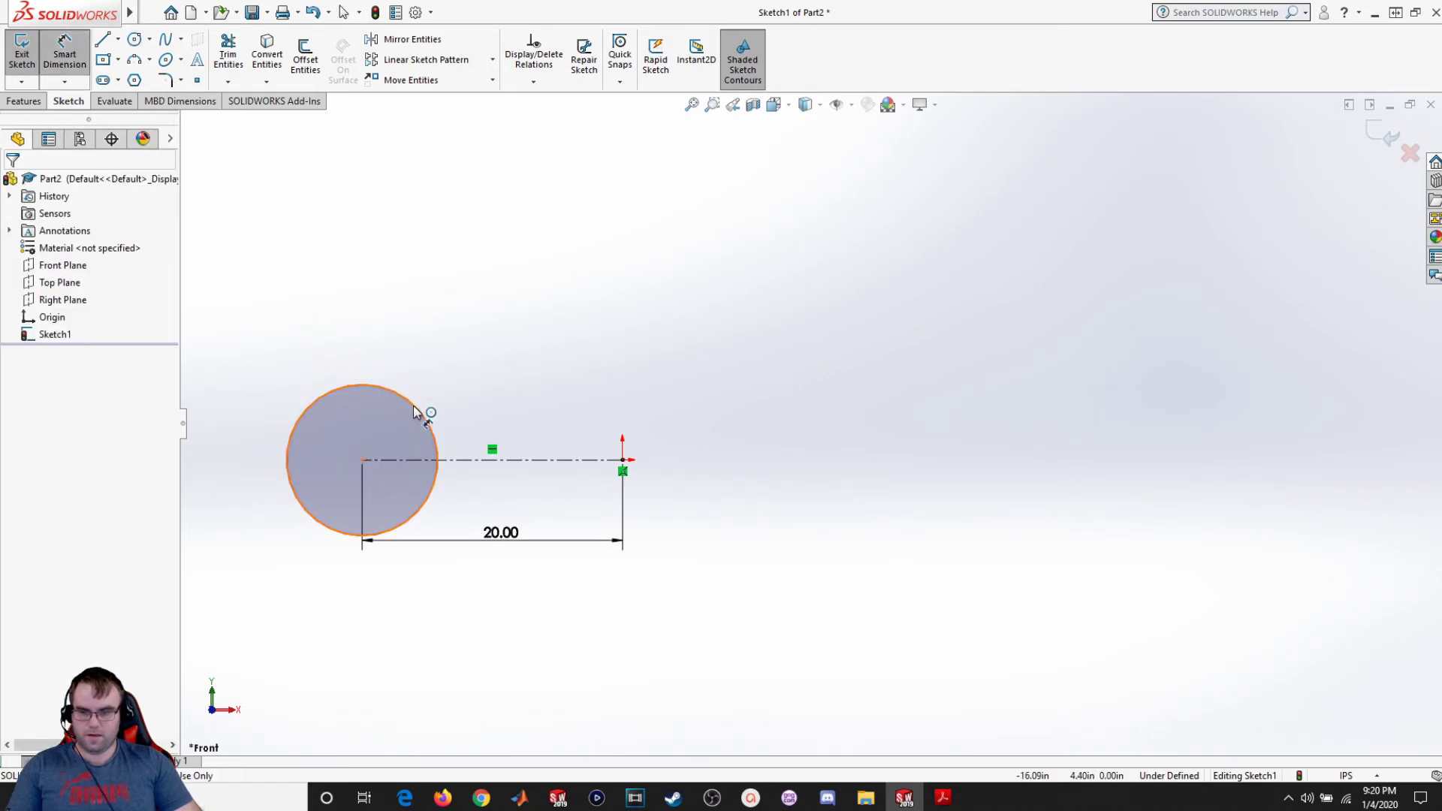
Dimension the circle's diameter and set it to 8 in.
{"action": "left_click", "coordinate": [419, 411]}
{"action": "left_click", "coordinate": [490, 398]}
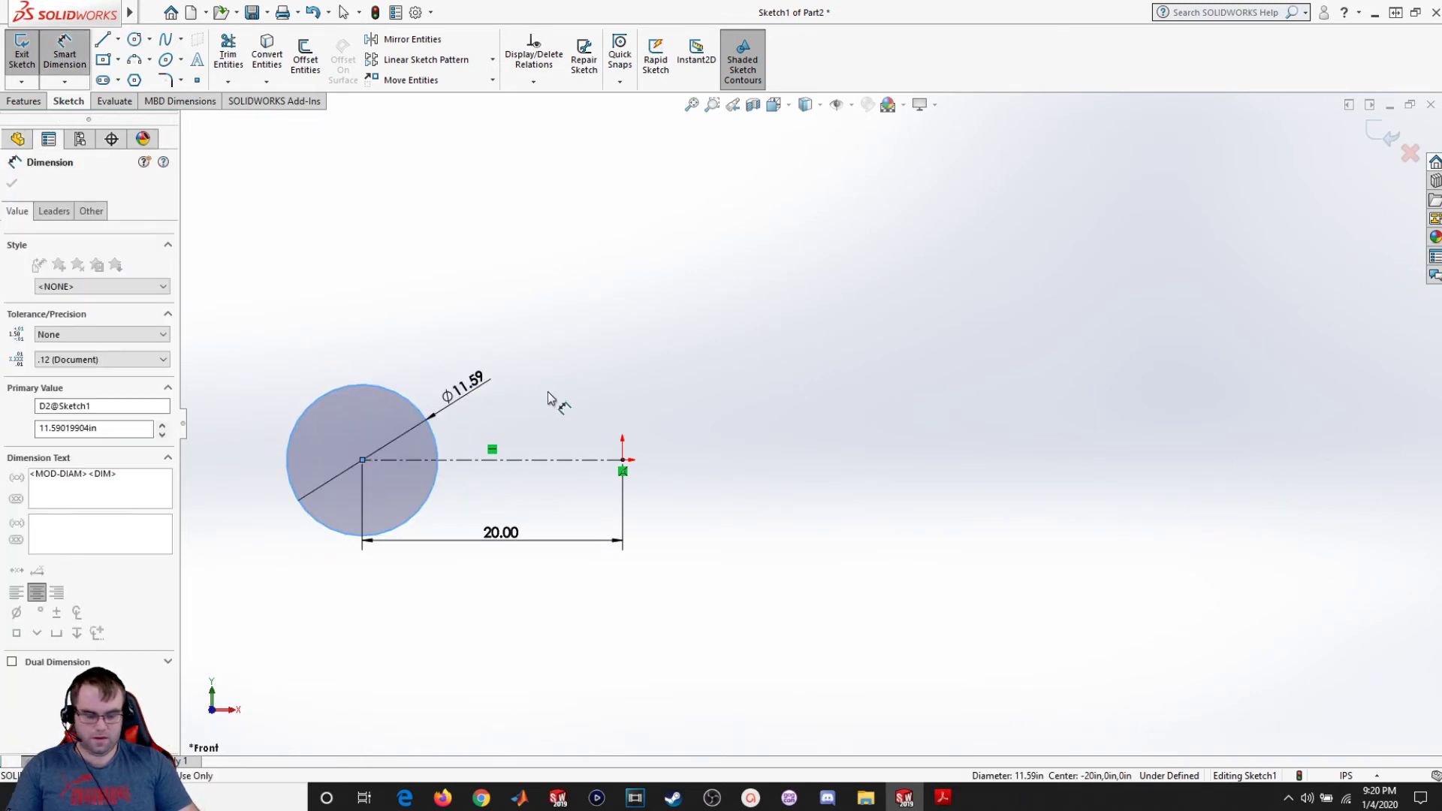
{"action": "type", "text": "8"}
{"action": "key", "text": "Return"}
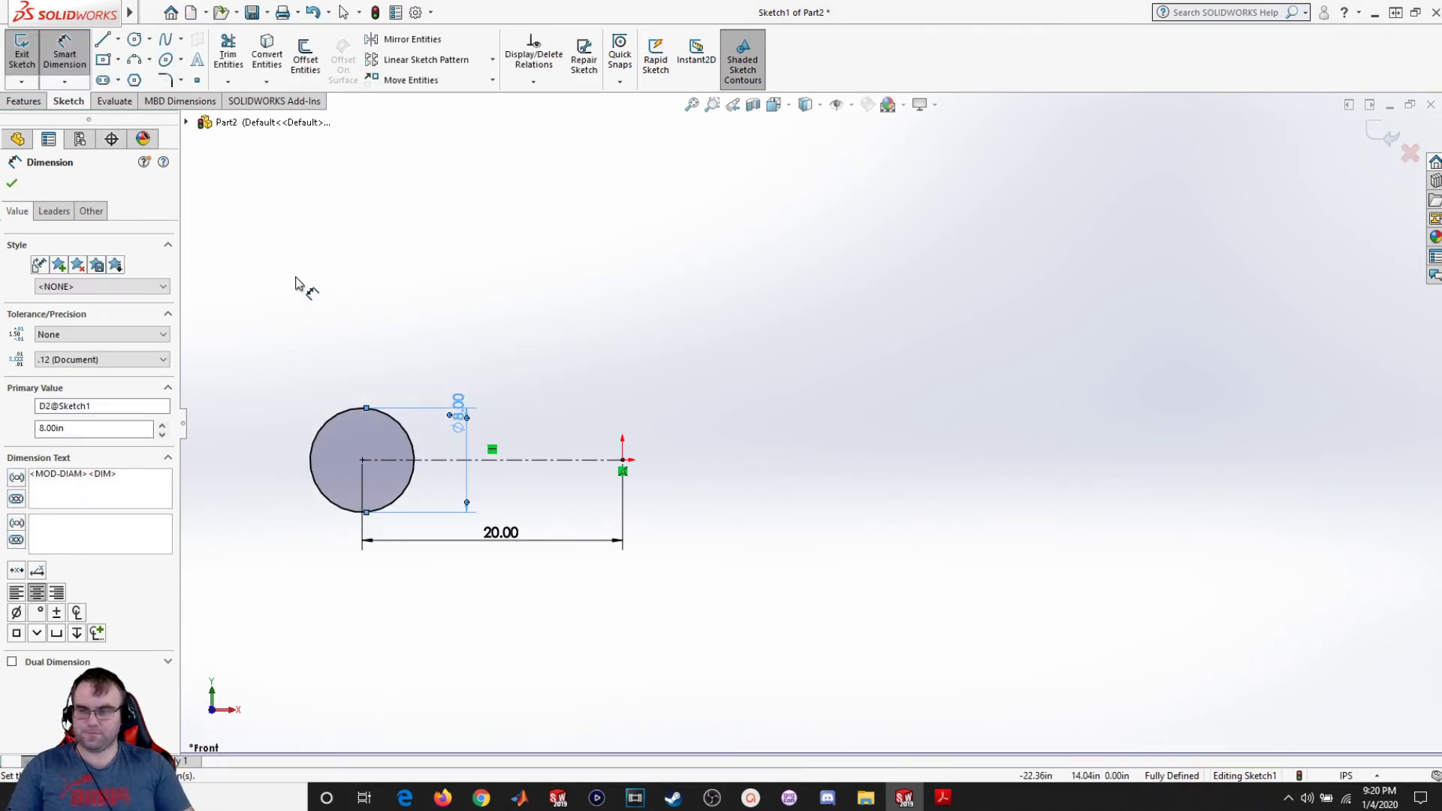
{"action": "left_click", "coordinate": [11, 184]}
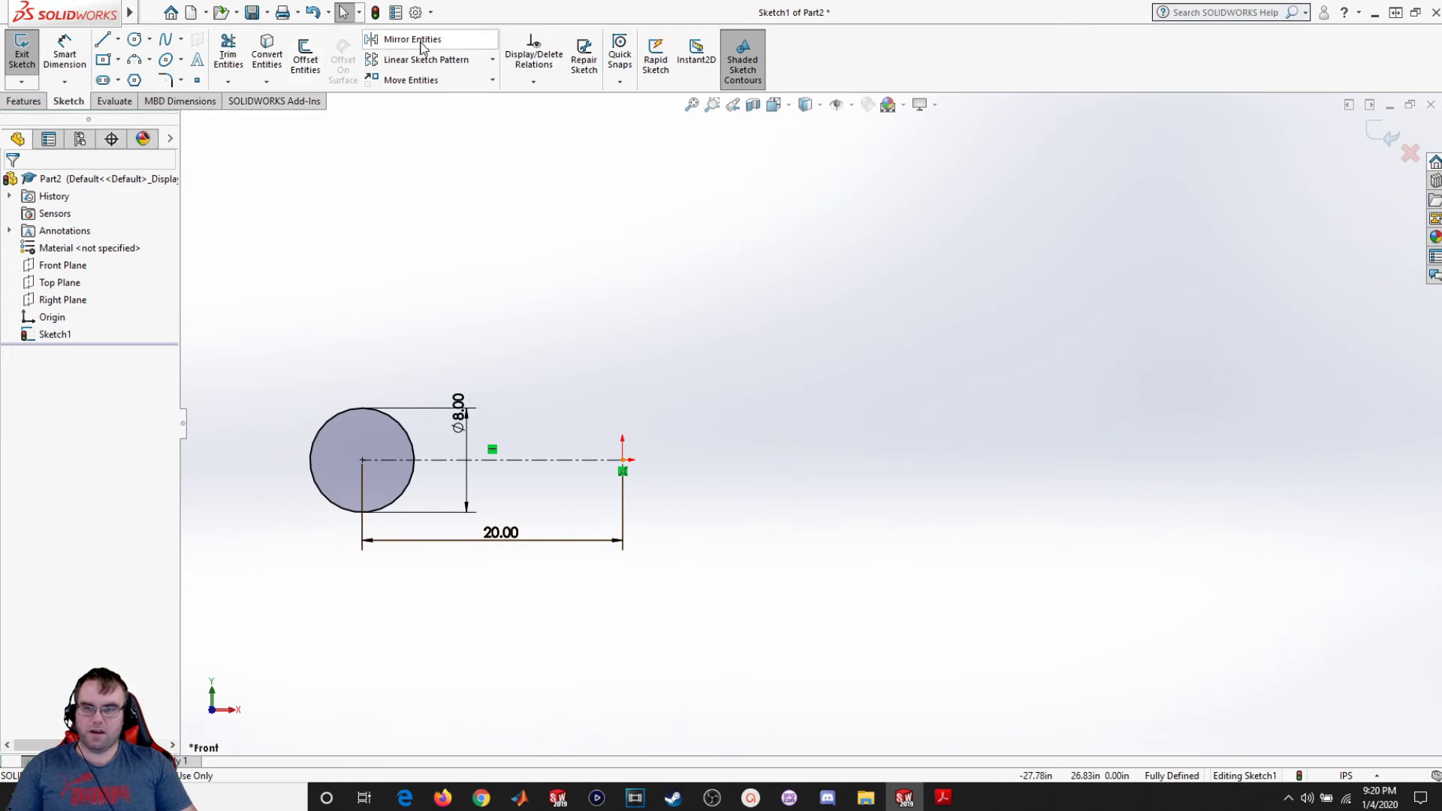
Set up a Circular Sketch Pattern of the 8 in circle, with the centerline's endpoint at the origin as the pattern center.
{"action": "left_click", "coordinate": [494, 61]}
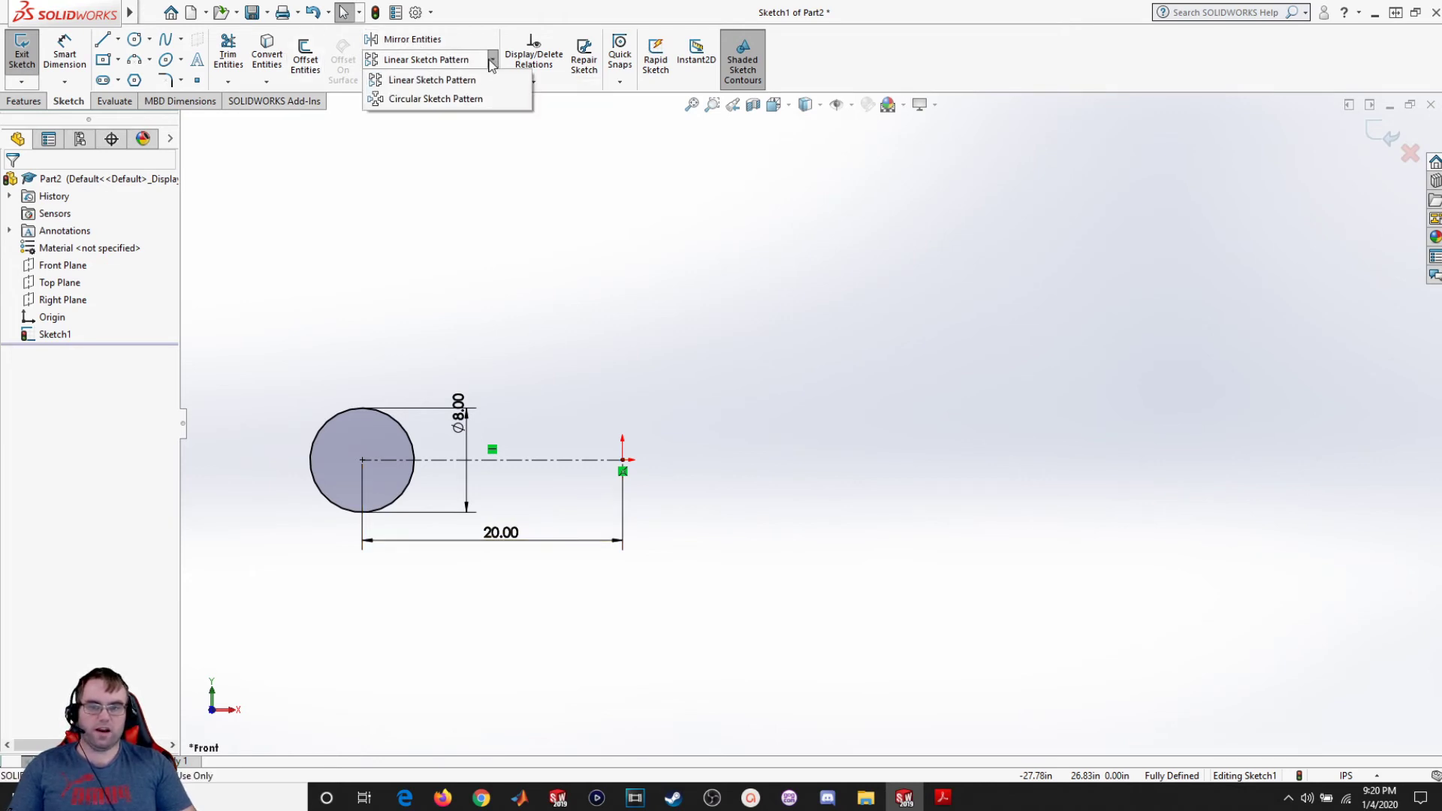
{"action": "left_click", "coordinate": [442, 100]}
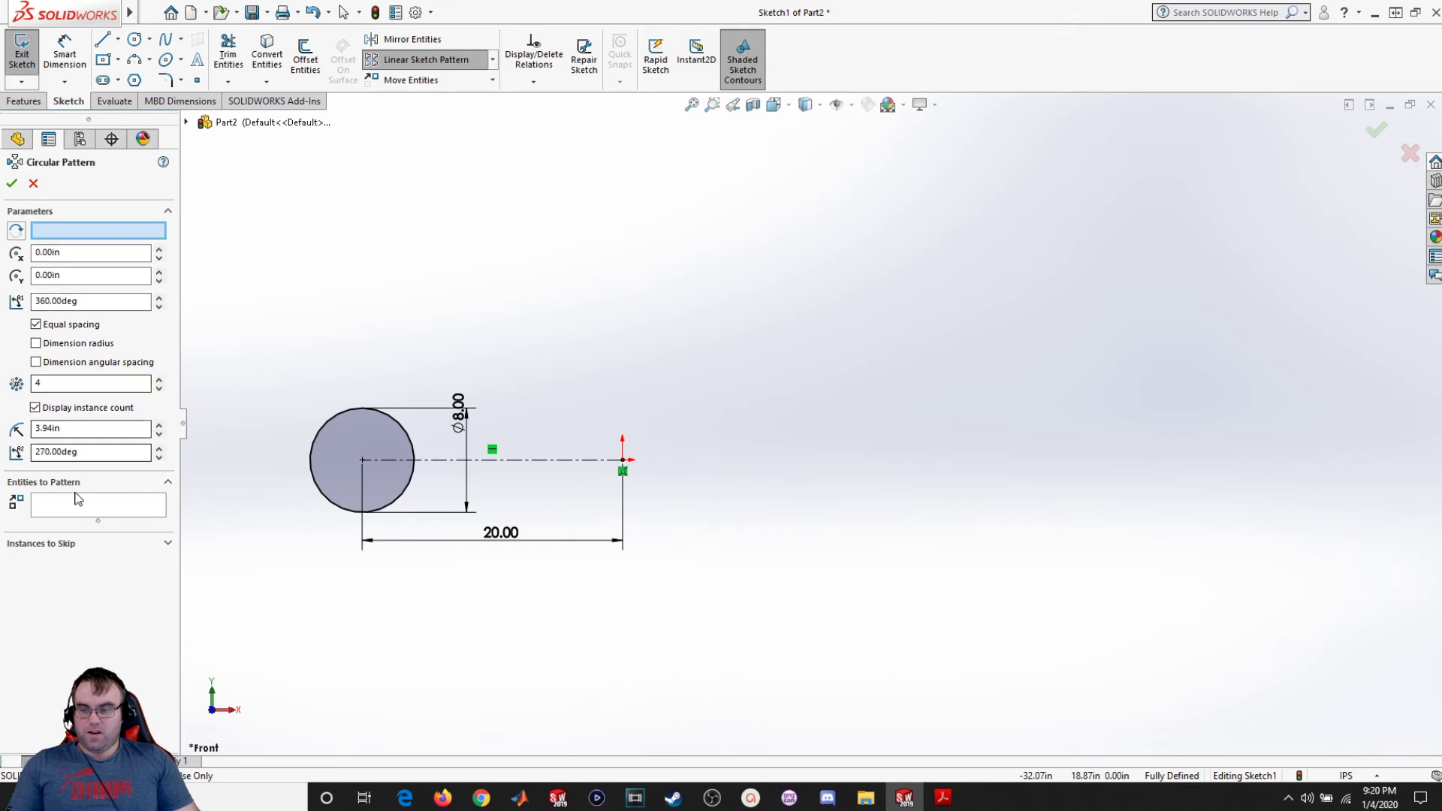
{"action": "left_click", "coordinate": [54, 507]}
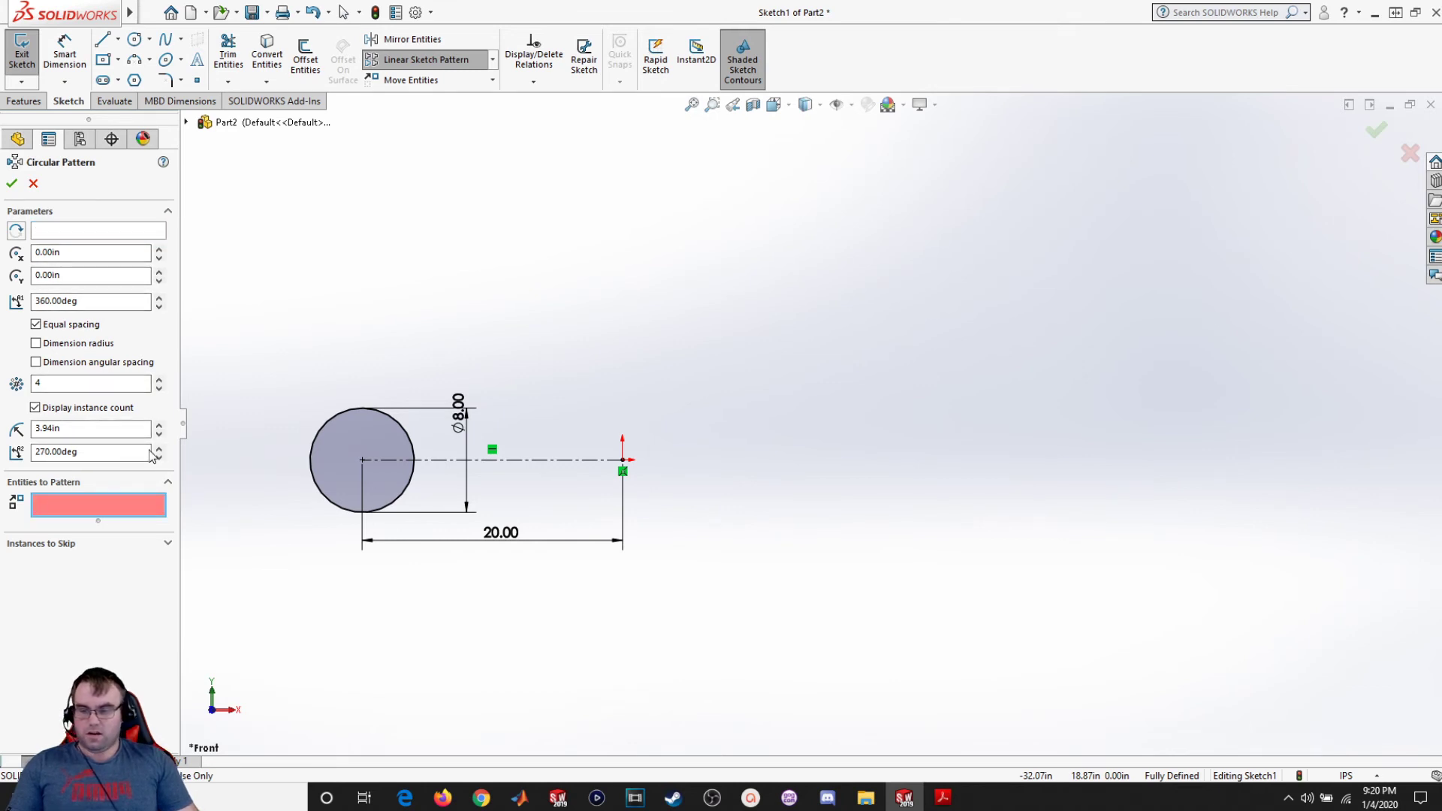
{"action": "left_click", "coordinate": [328, 421]}
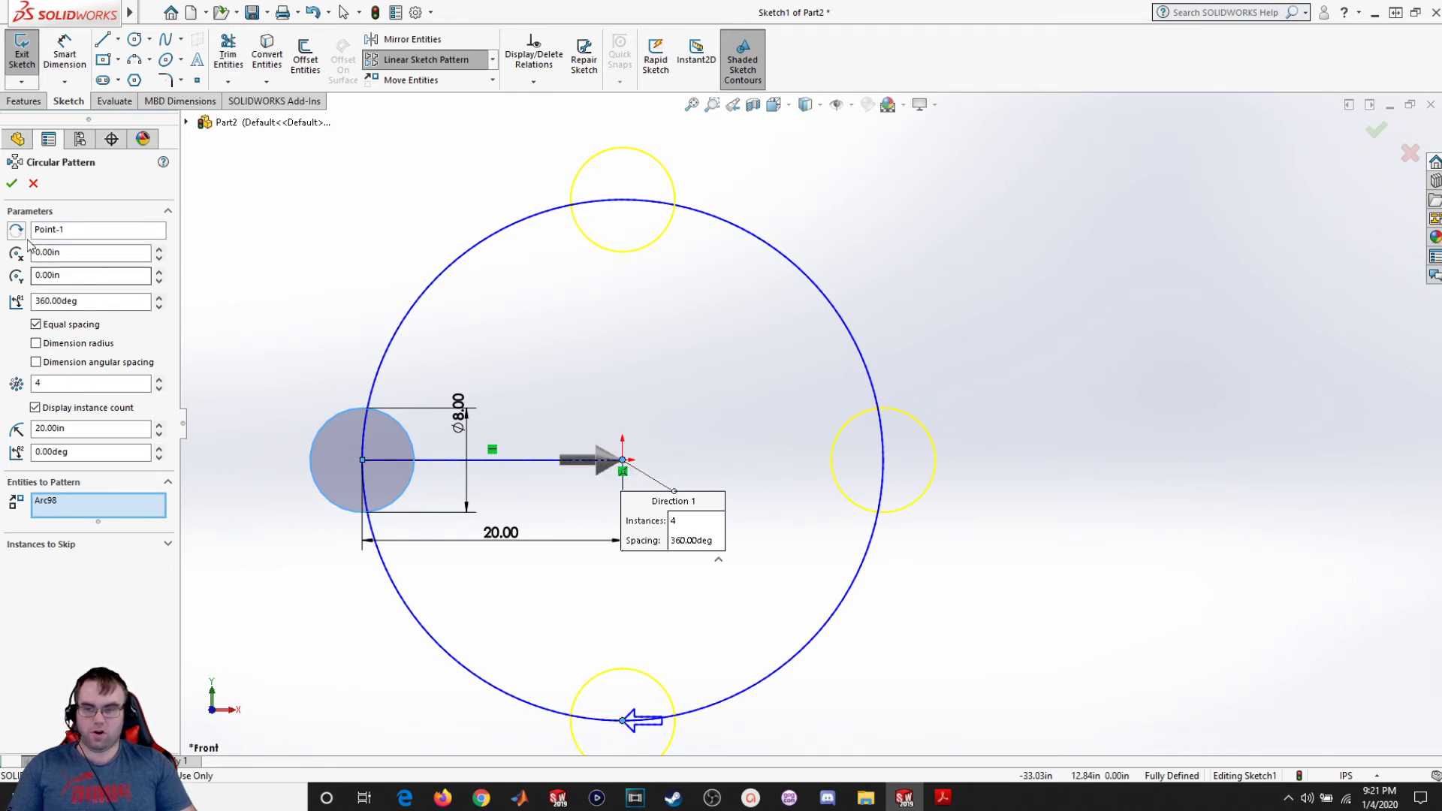
{"action": "left_click", "coordinate": [49, 233]}
{"action": "key", "text": "Delete"}
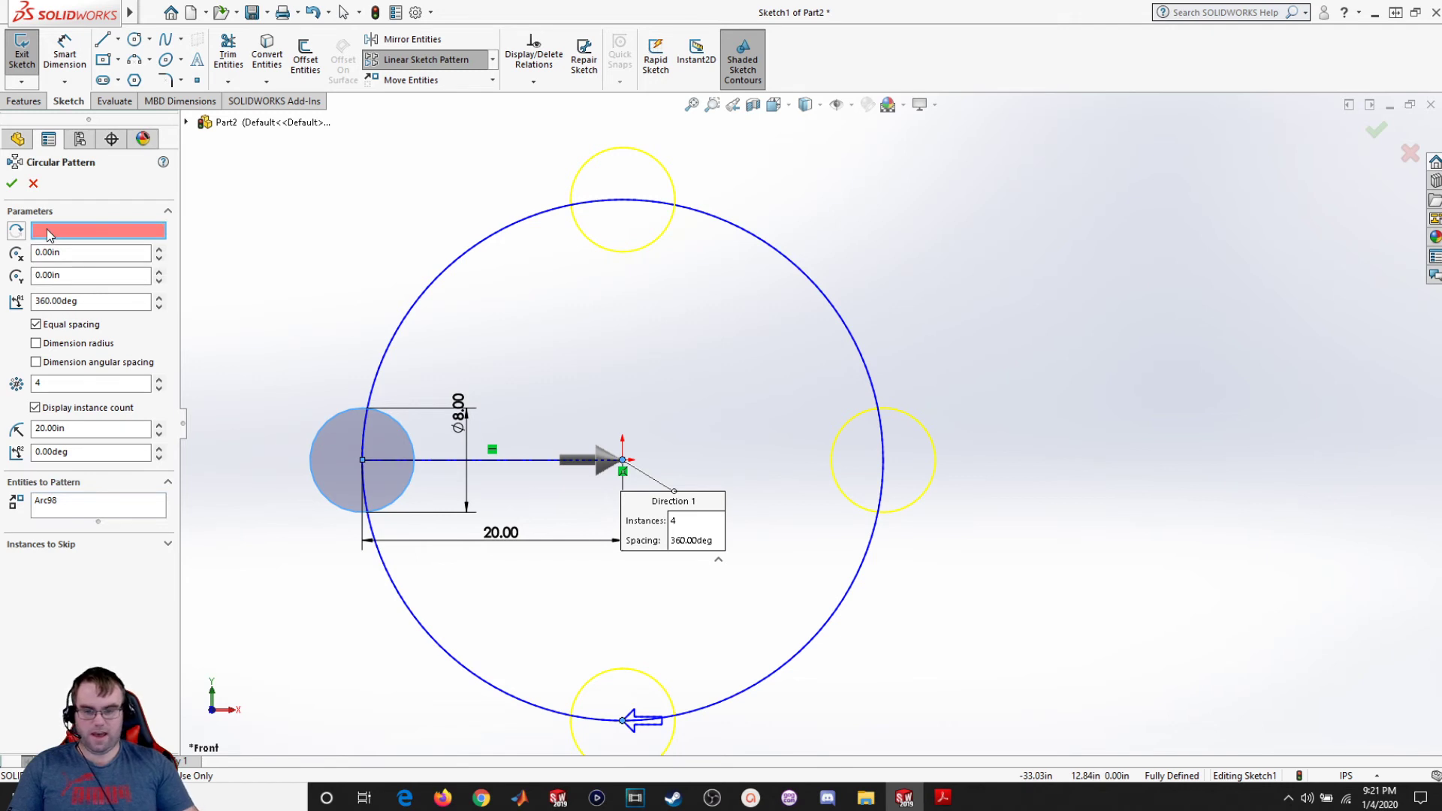
{"action": "left_click", "coordinate": [624, 461]}
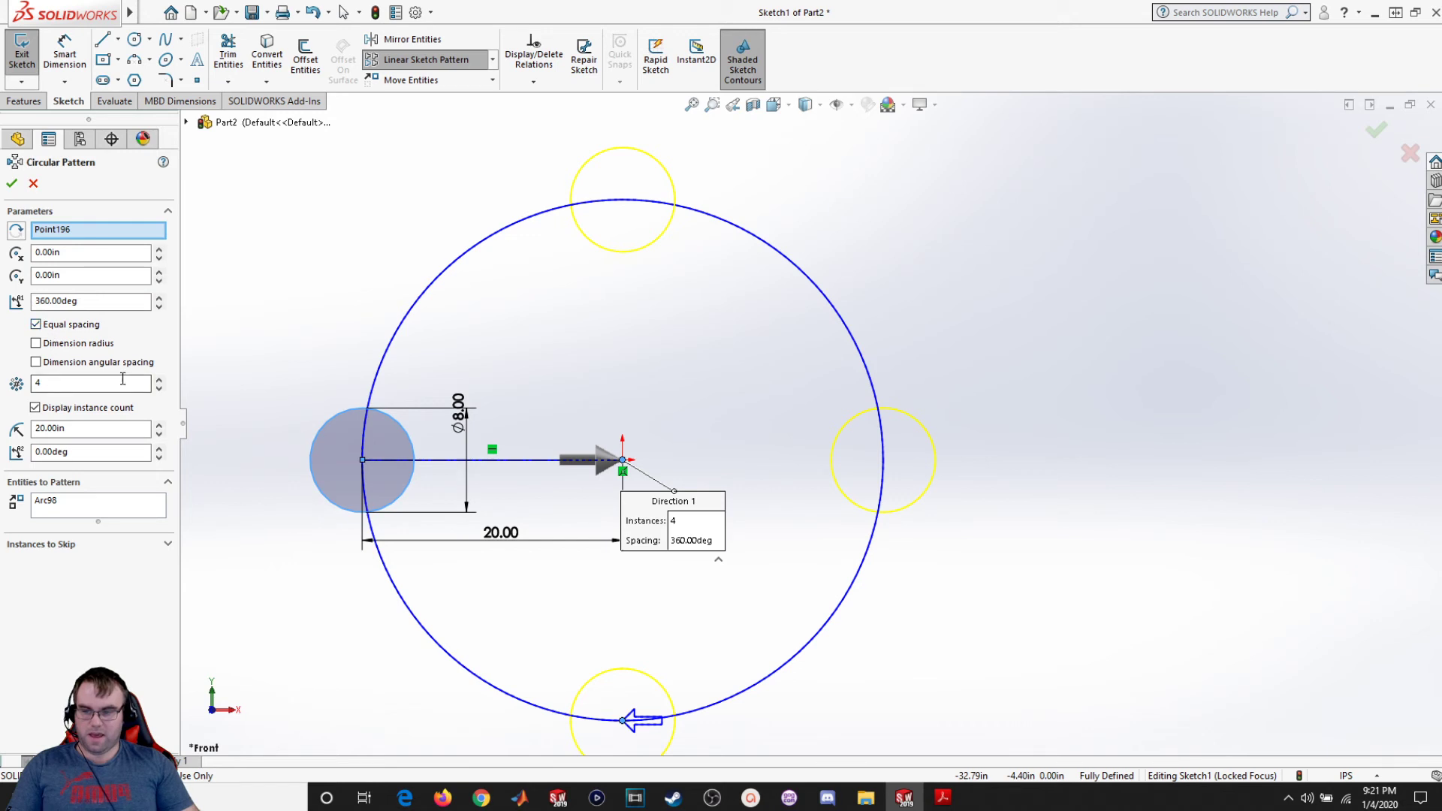
Set the circular pattern to 8 equally spaced instances over 360 degrees and create it.
{"action": "left_click", "coordinate": [159, 380]}
{"action": "left_click", "coordinate": [159, 380]}
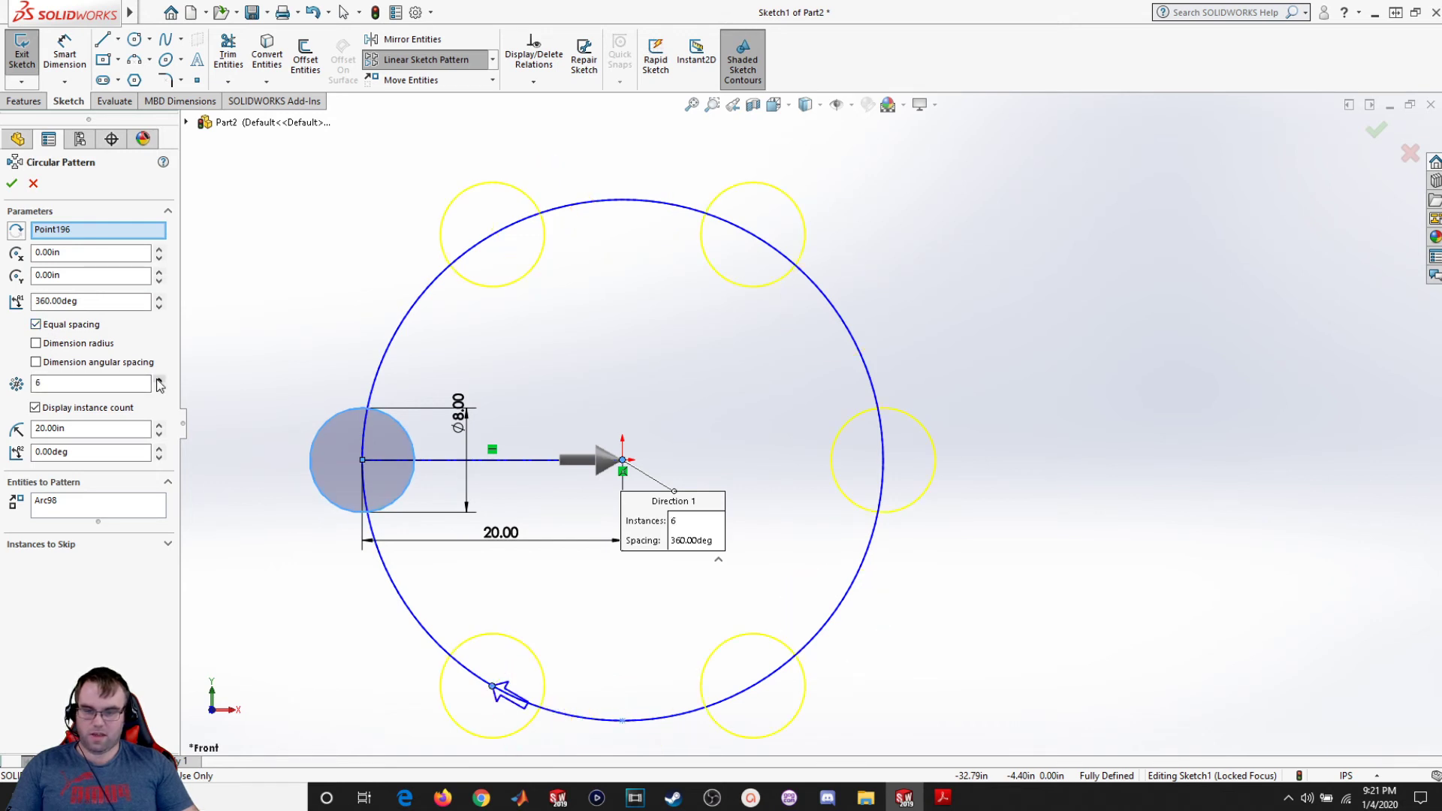
{"action": "left_click", "coordinate": [159, 380]}
{"action": "left_click", "coordinate": [159, 381]}
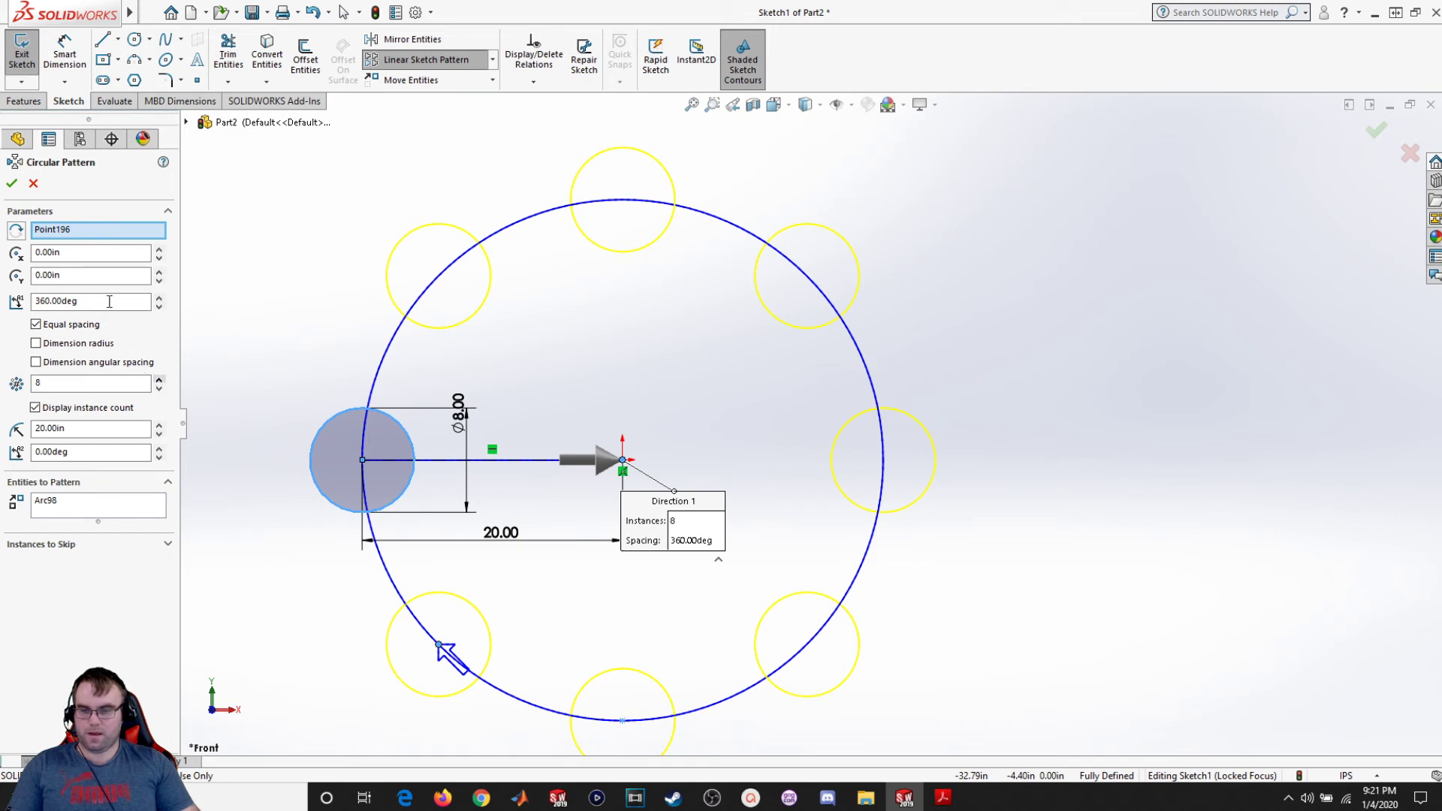
{"action": "left_click", "coordinate": [18, 182]}
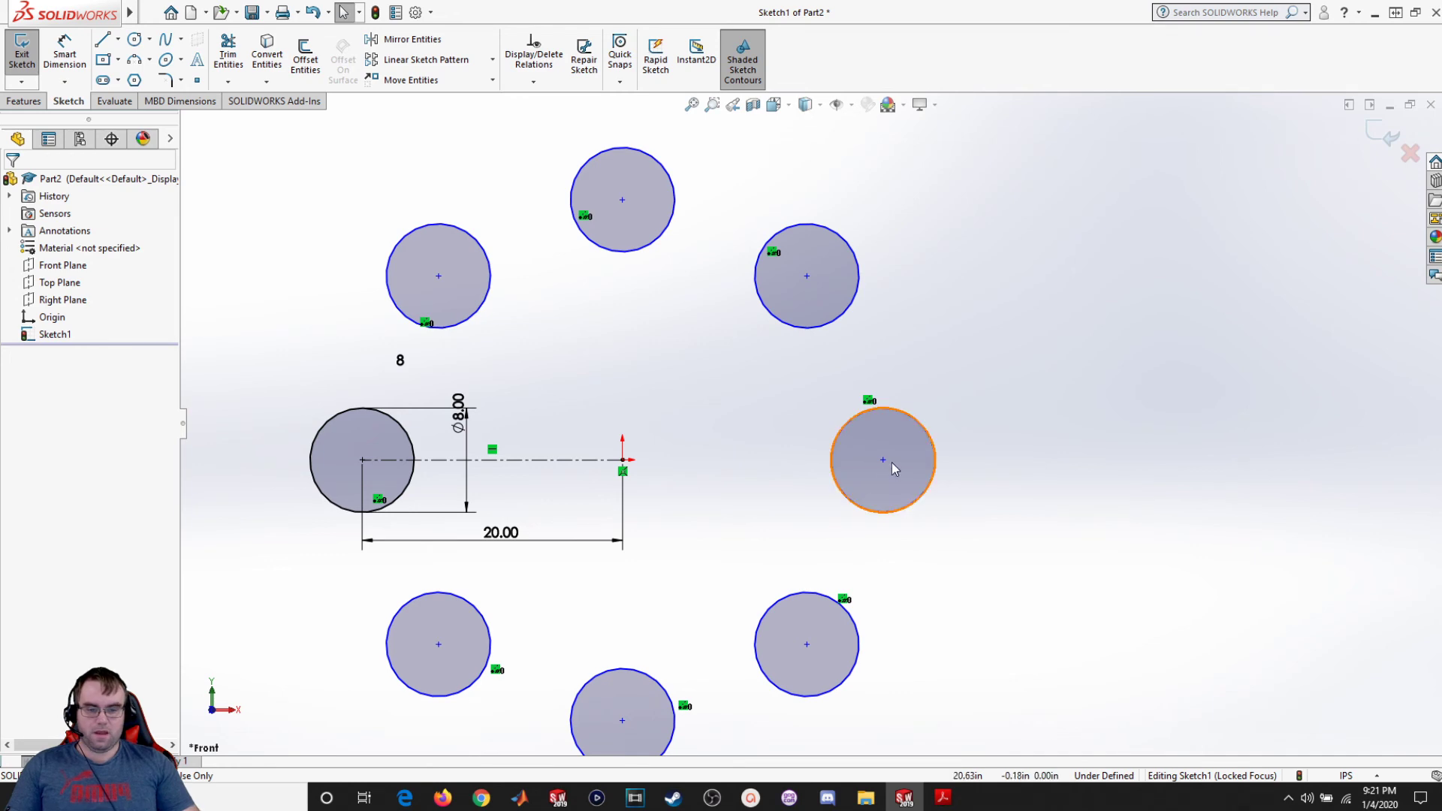
Move the circle opposite the original and the pattern's center point away from the origin to test the pattern's freedom.
{"action": "left_click_drag", "start_coordinate": [886, 460], "coordinate": [1033, 294]}
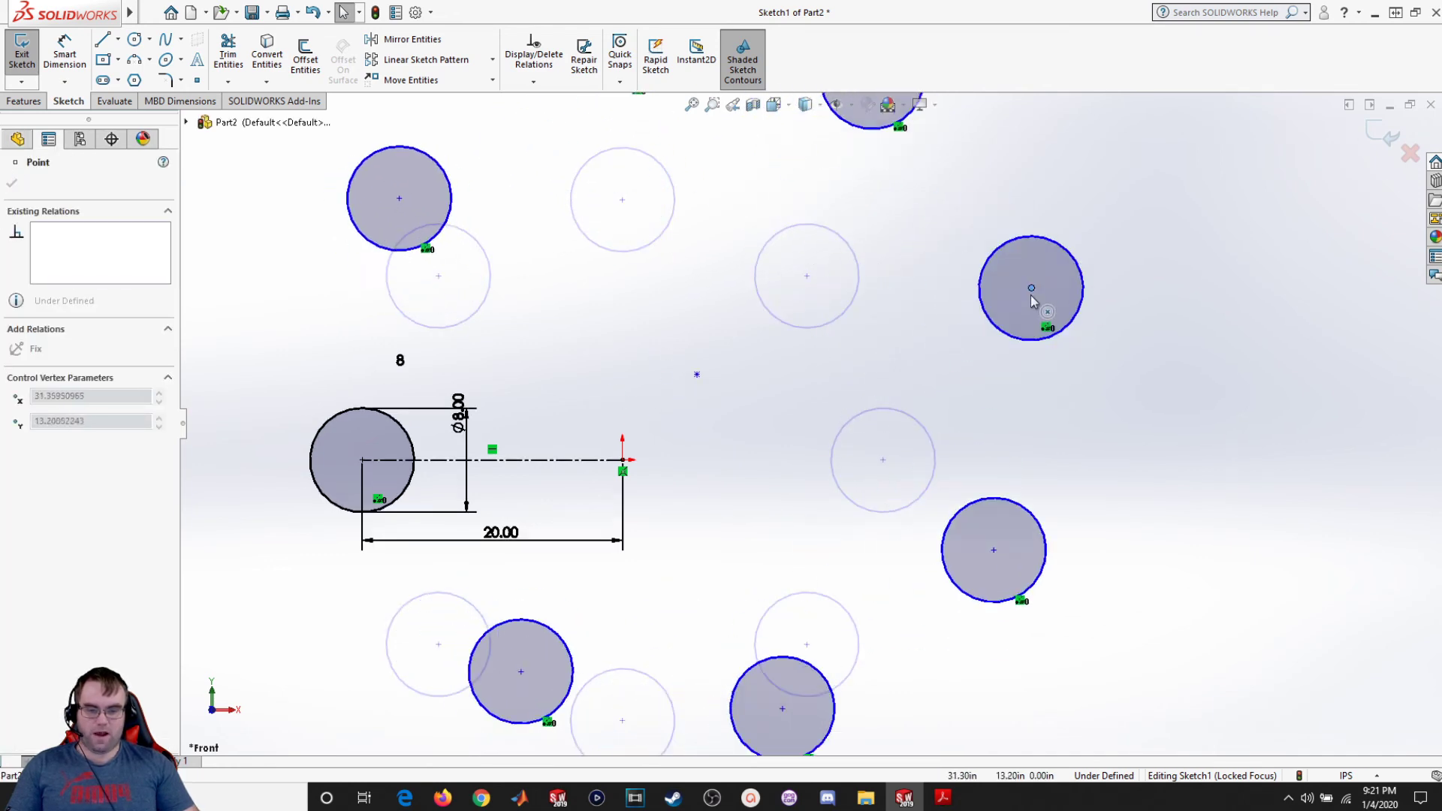
{"action": "left_click", "coordinate": [714, 391]}
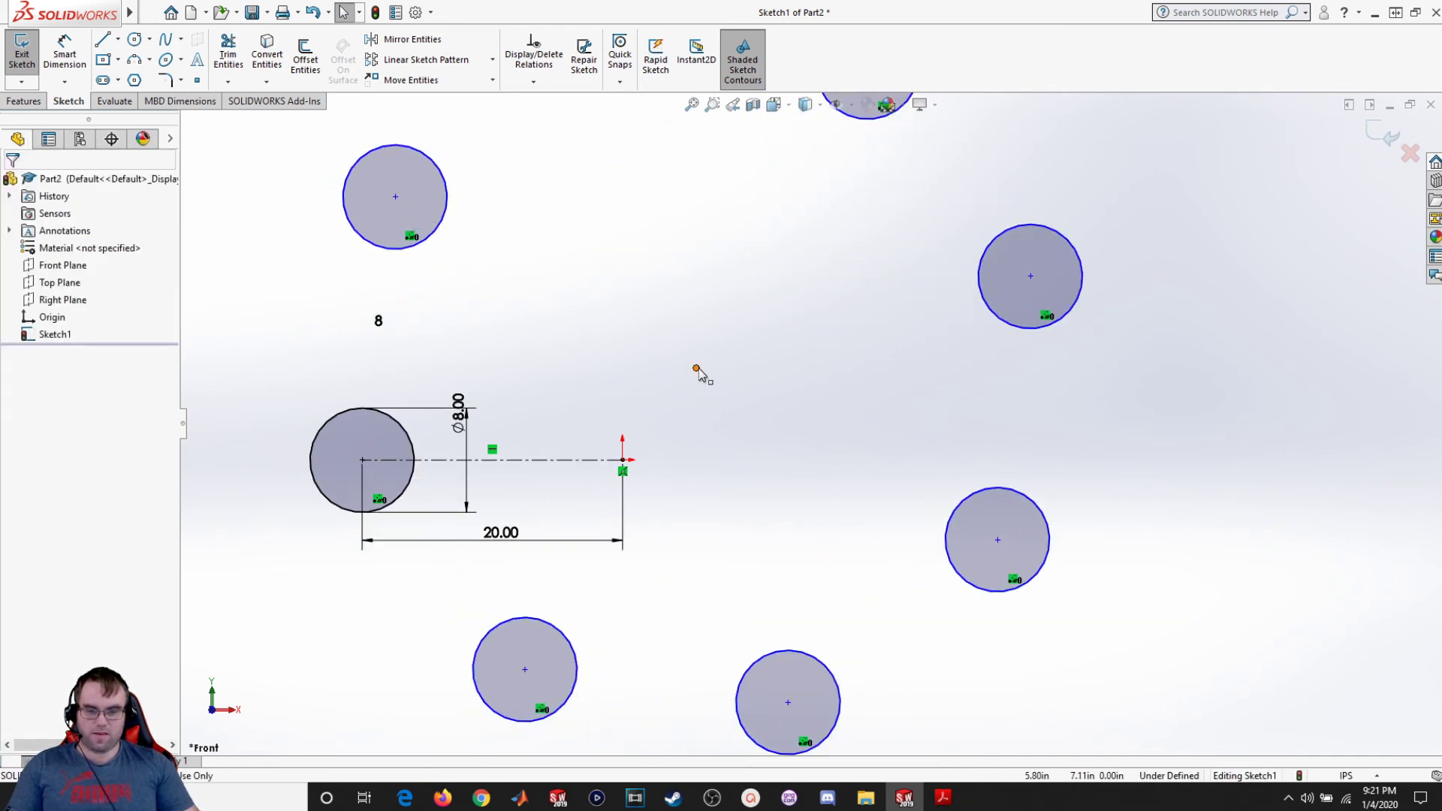
{"action": "mouse_move", "coordinate": [696, 368]}
{"action": "left_mouse_down"}
{"action": "mouse_move", "coordinate": [649, 340]}
{"action": "mouse_move", "coordinate": [655, 396]}
{"action": "mouse_move", "coordinate": [749, 469]}
{"action": "mouse_move", "coordinate": [737, 412]}
{"action": "mouse_move", "coordinate": [701, 378]}
{"action": "left_mouse_up"}
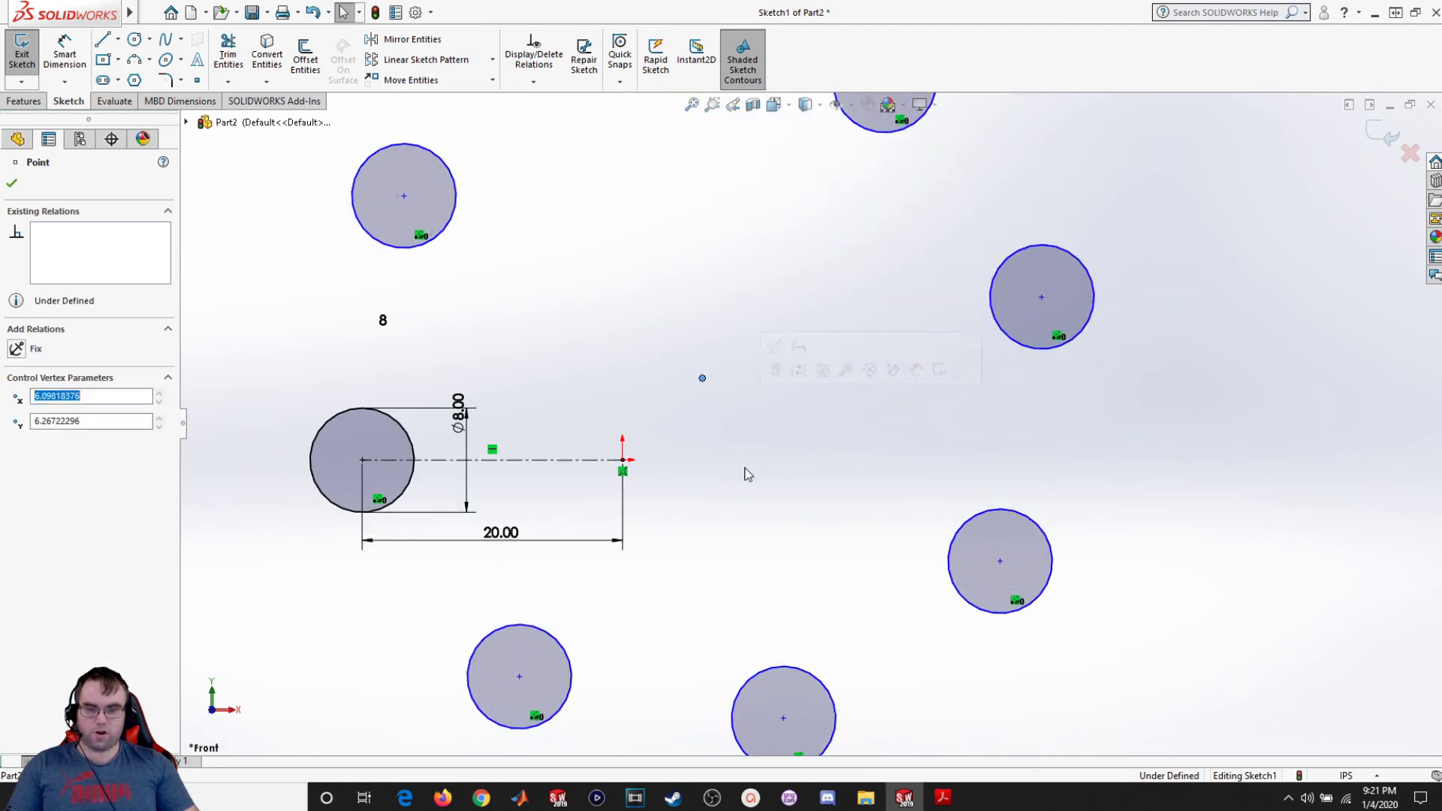
{"action": "left_click", "coordinate": [746, 468]}
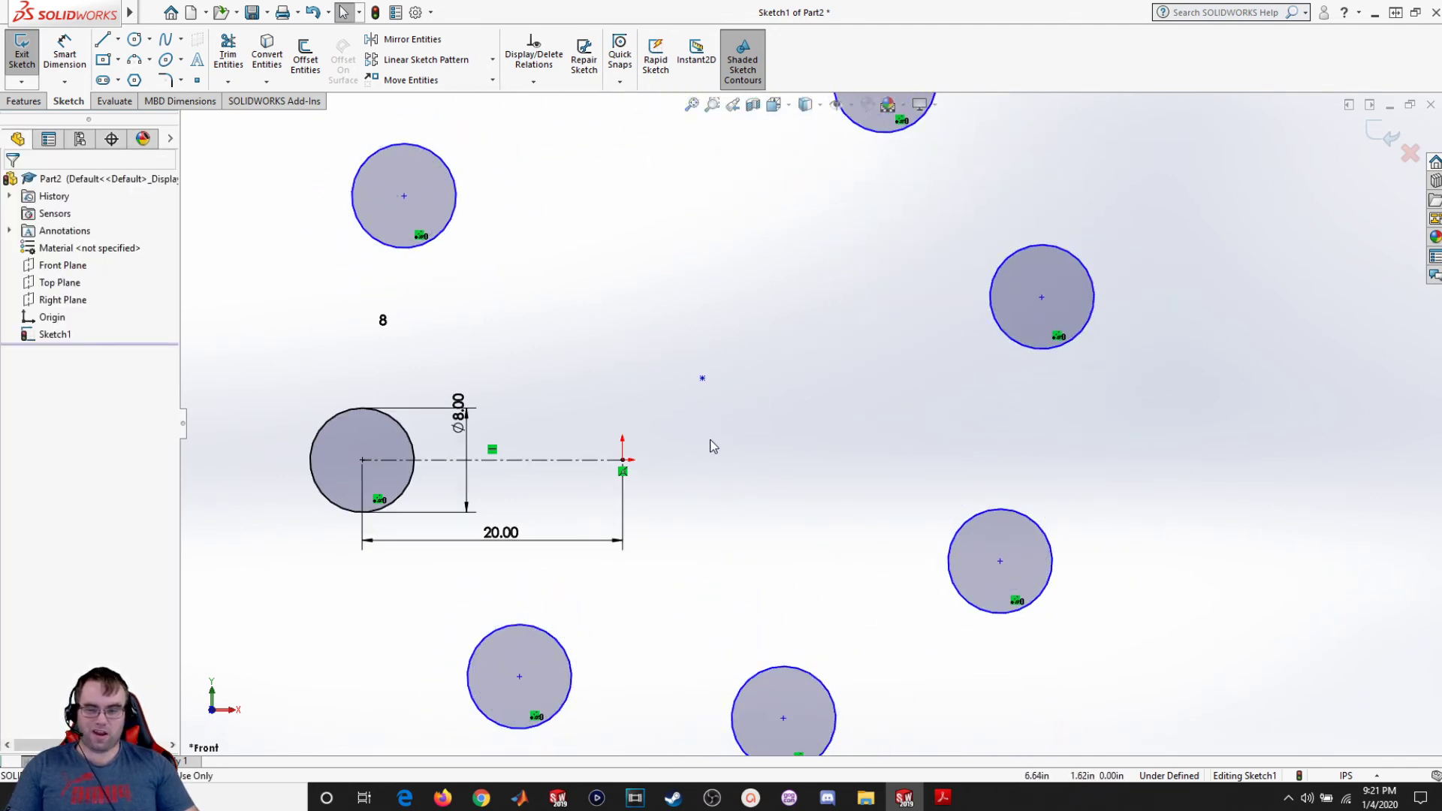
Add a Coincident relation between the pattern's center point and the centerline's endpoint at the origin.
{"action": "left_click", "coordinate": [703, 379]}
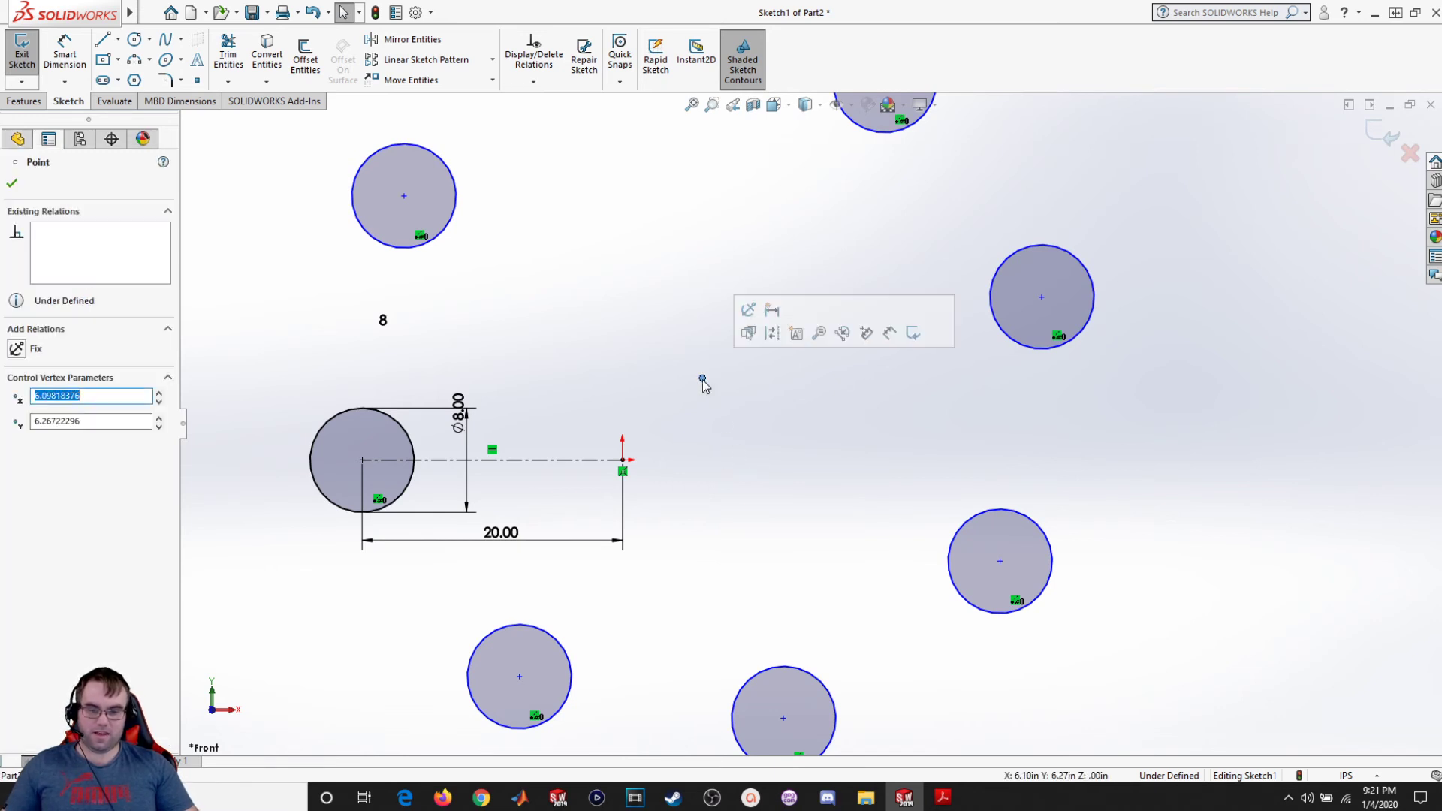
{"action": "left_click", "coordinate": [623, 460], "text": "ctrl"}
{"action": "left_click", "coordinate": [34, 475]}
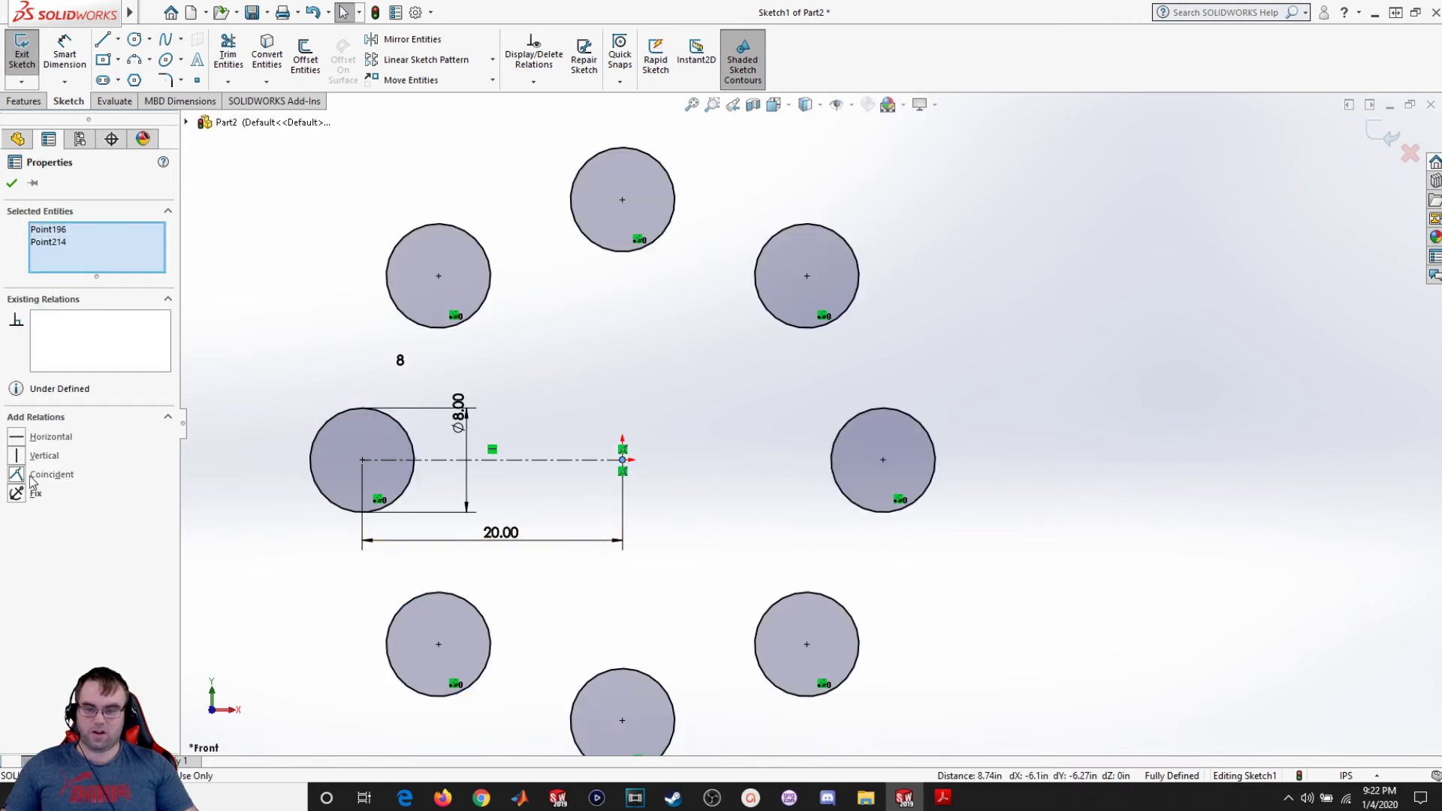
{"action": "left_click", "coordinate": [695, 457]}
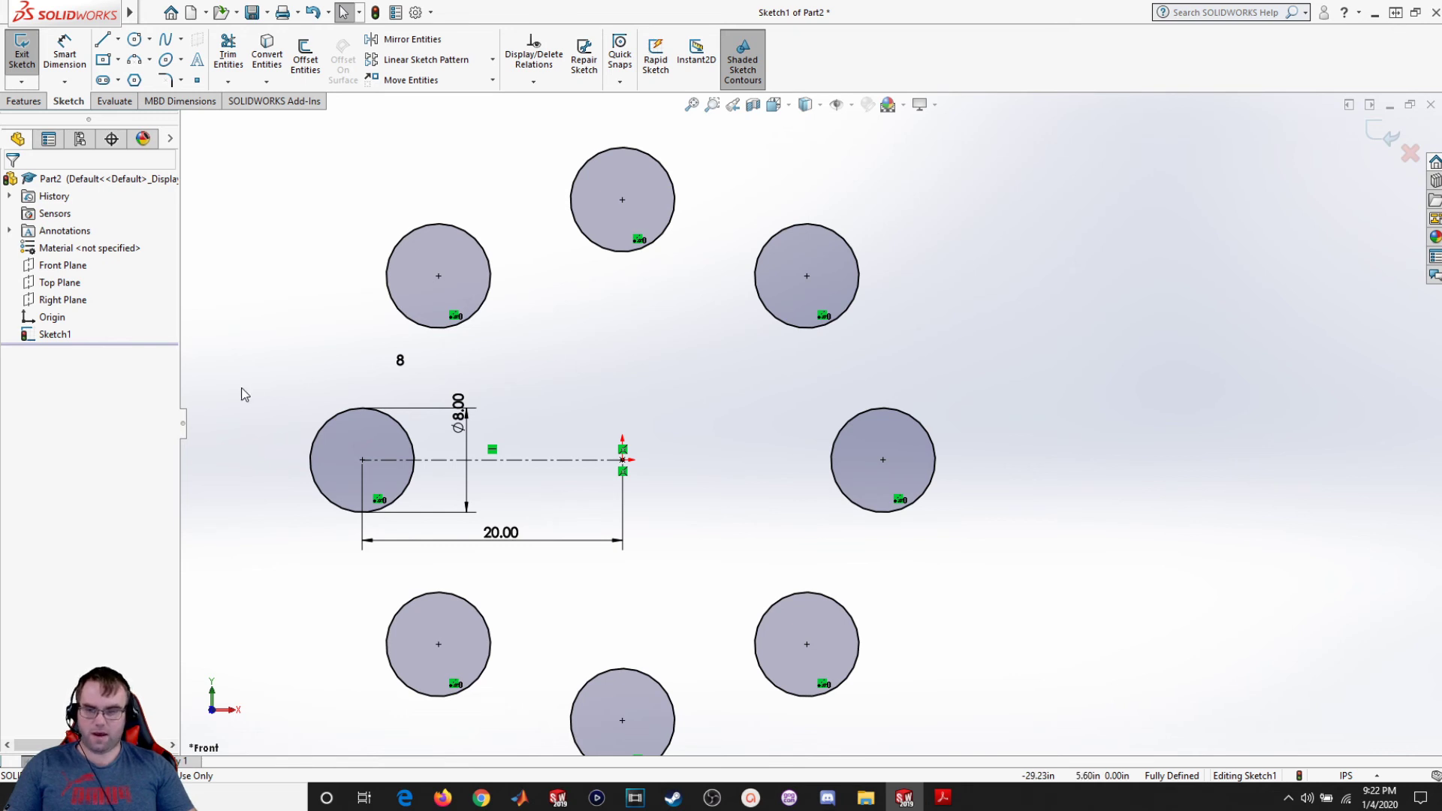
Undo the Coincident relation, the test moves and the circular pattern, back to the single 8 in circle.
{"action": "key", "text": "ctrl+z"}
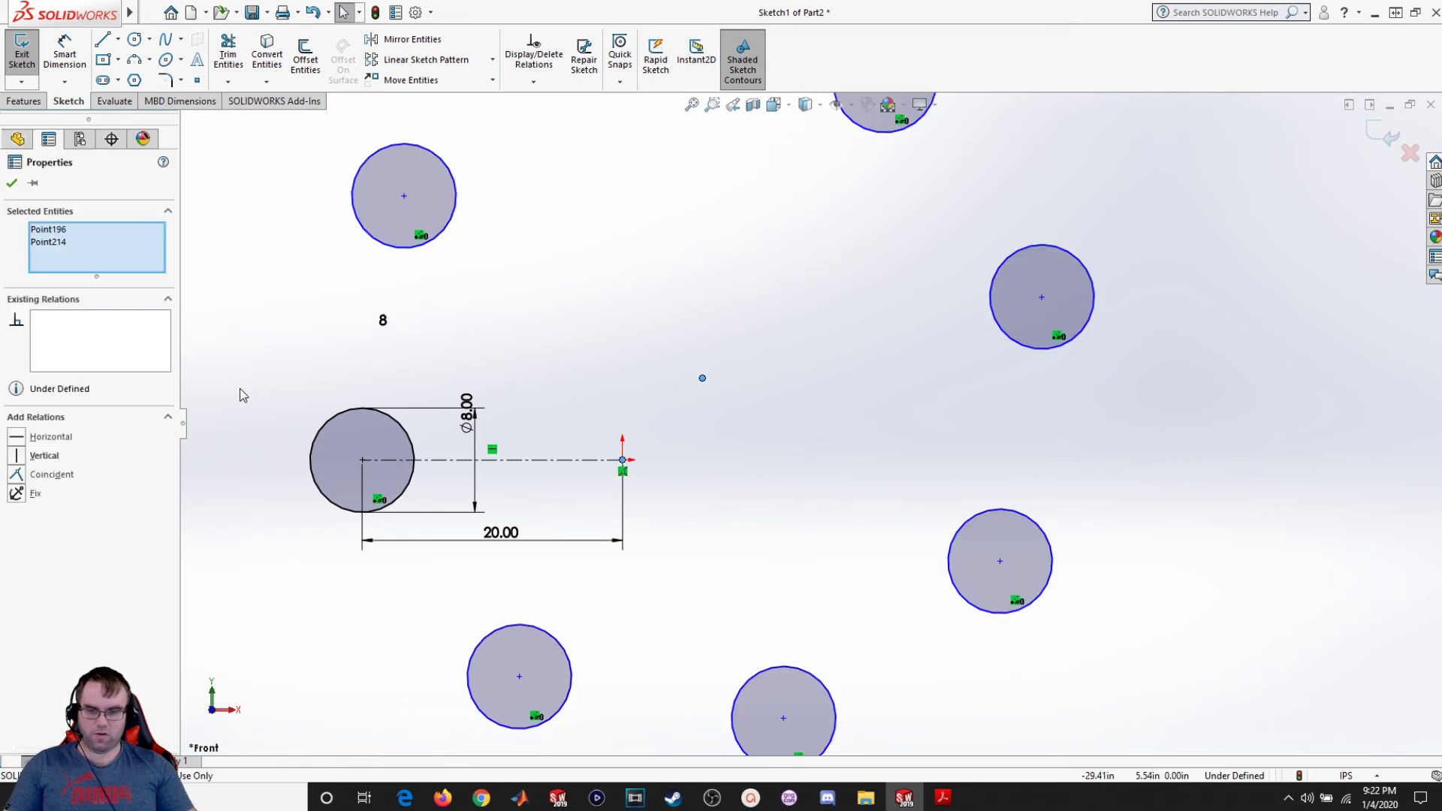
{"action": "key", "text": "ctrl+z"}
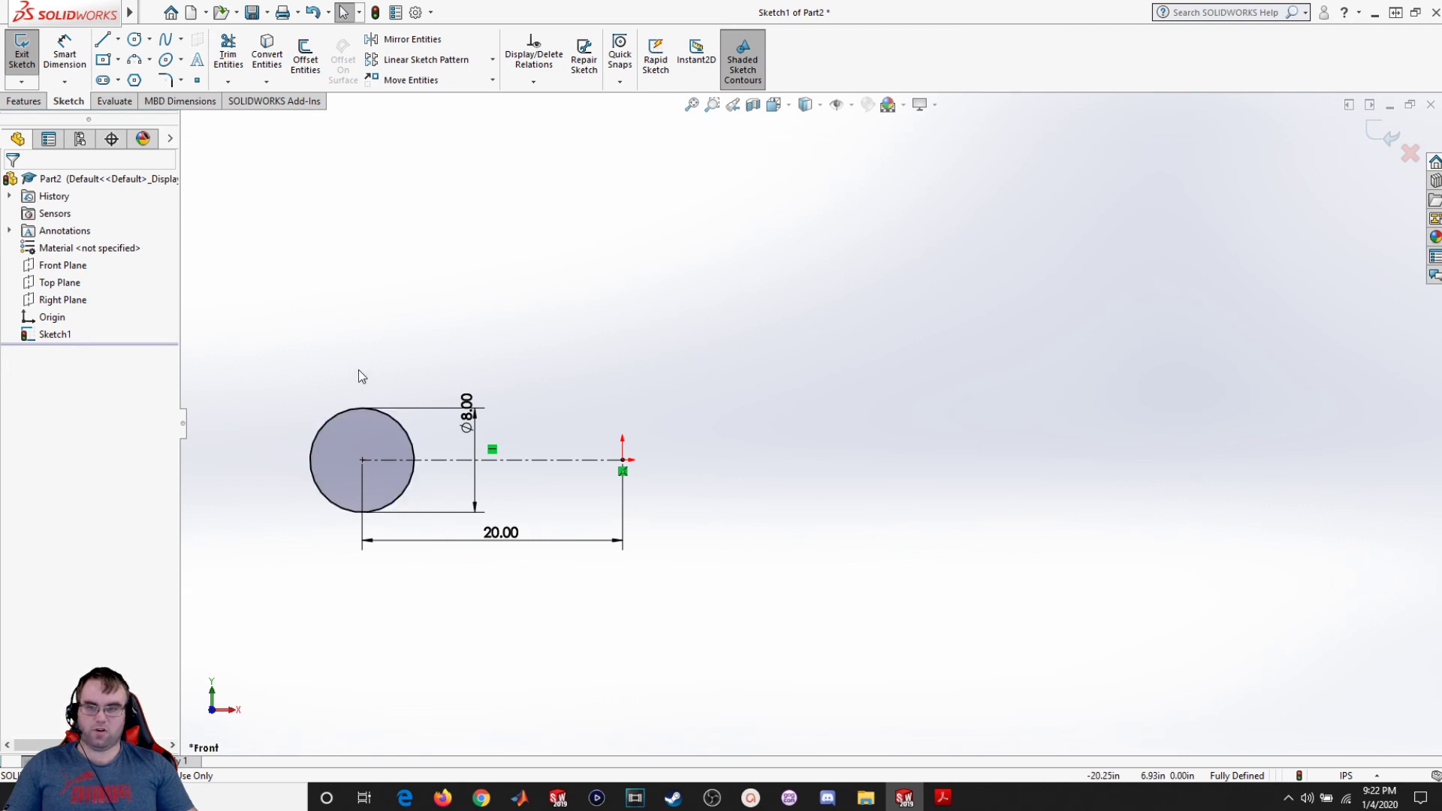
Set up a circular sketch pattern of the 8 in circle about the origin with 8 equally spaced instances over 360 degrees.
{"action": "left_click", "coordinate": [494, 61]}
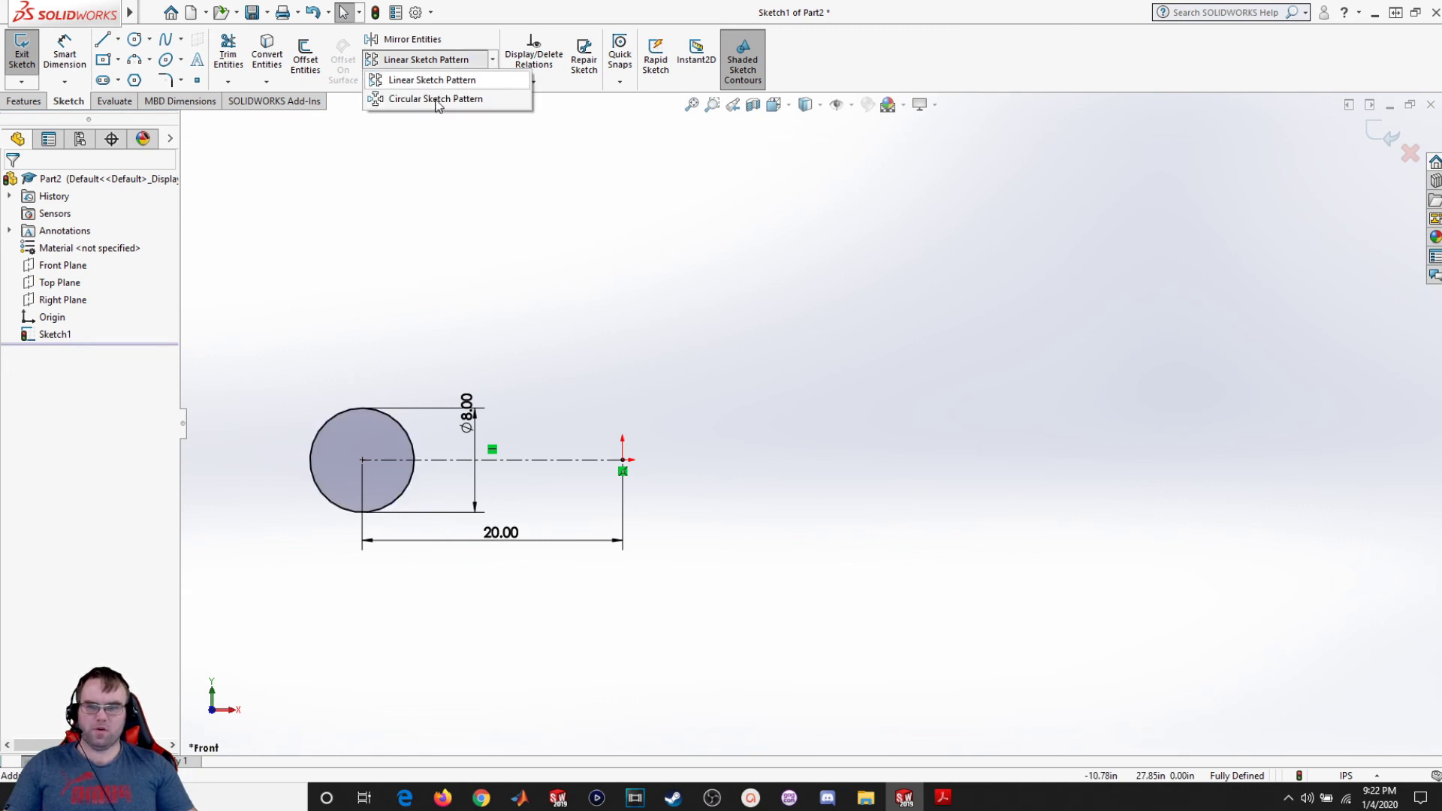
{"action": "left_click", "coordinate": [435, 100]}
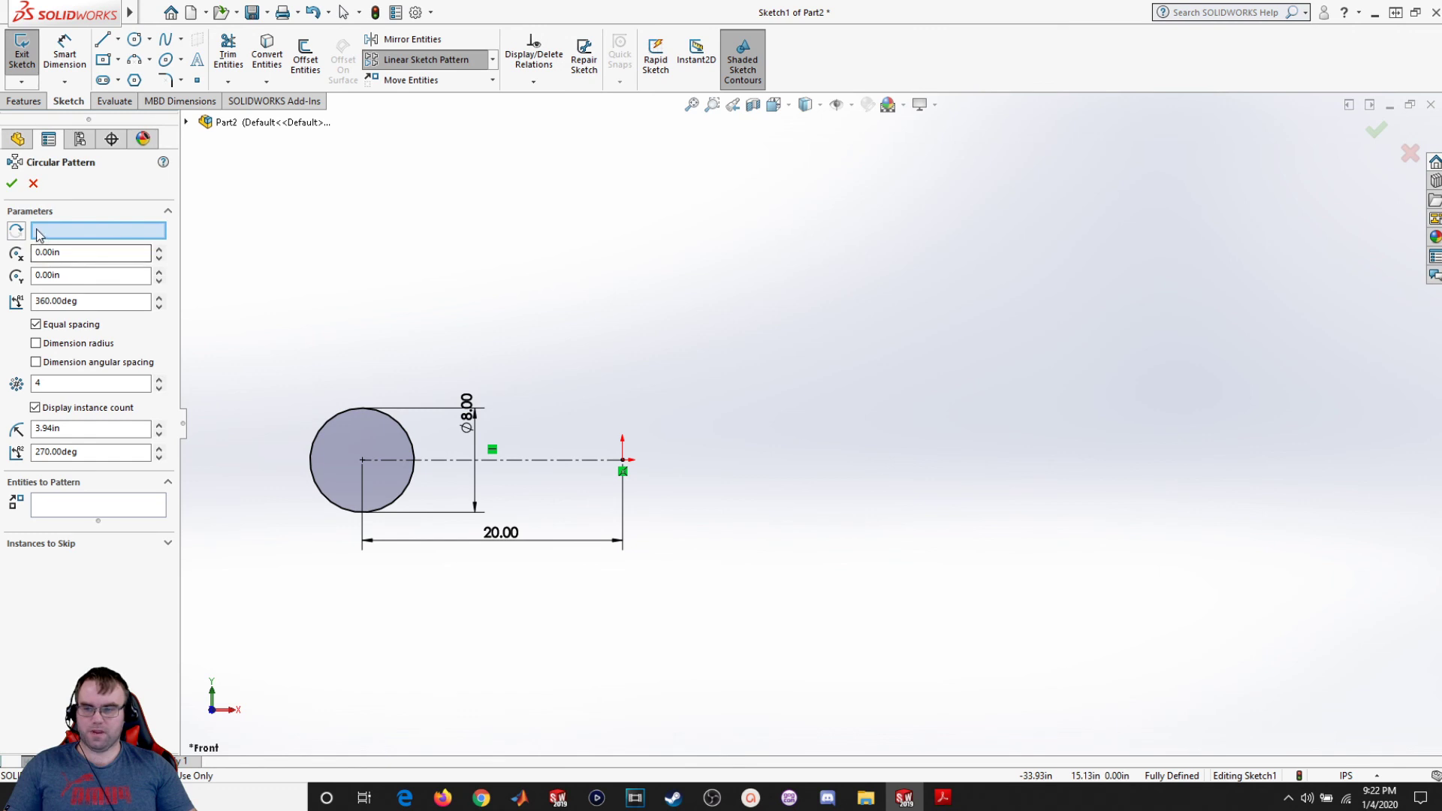
{"action": "left_click", "coordinate": [135, 504]}
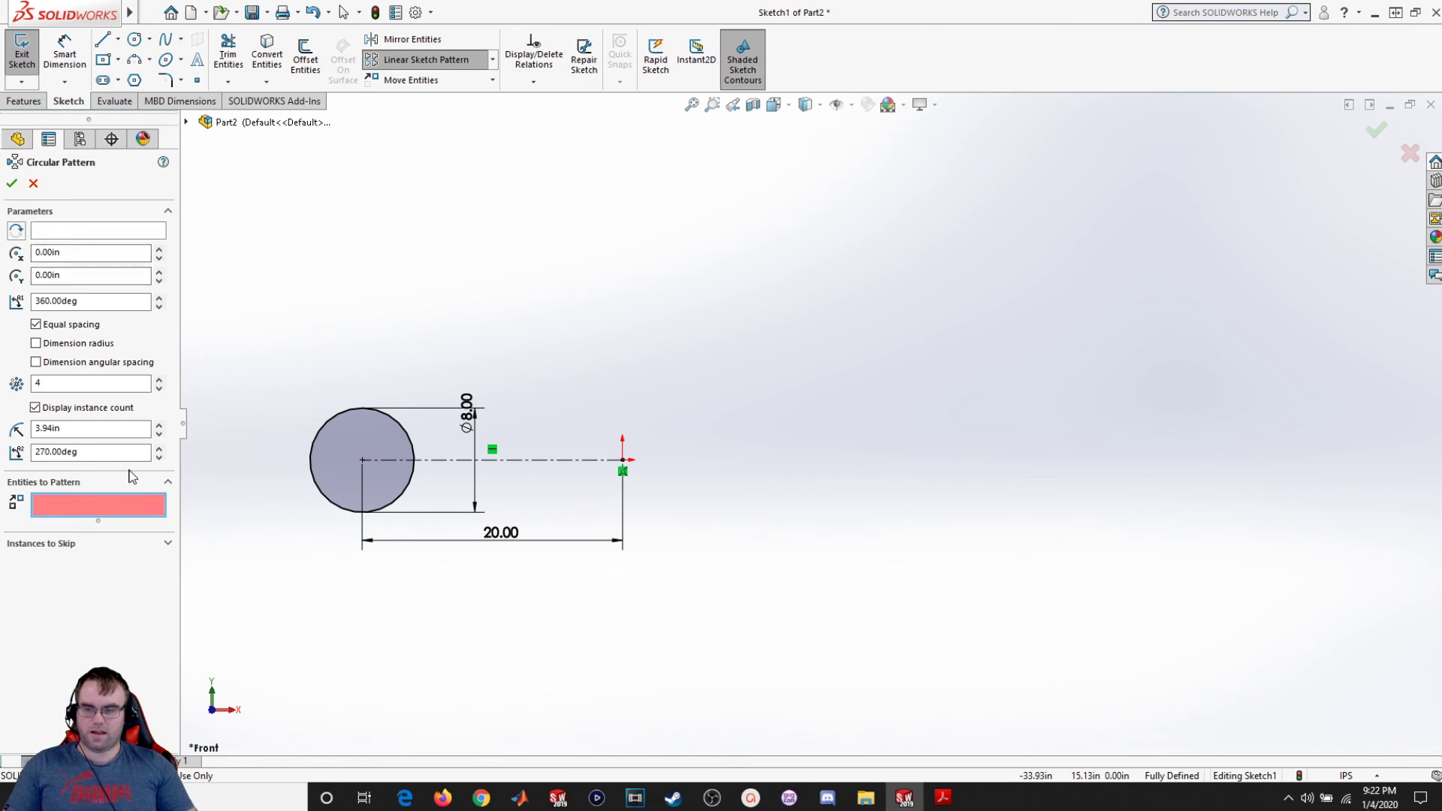
{"action": "left_click", "coordinate": [326, 499]}
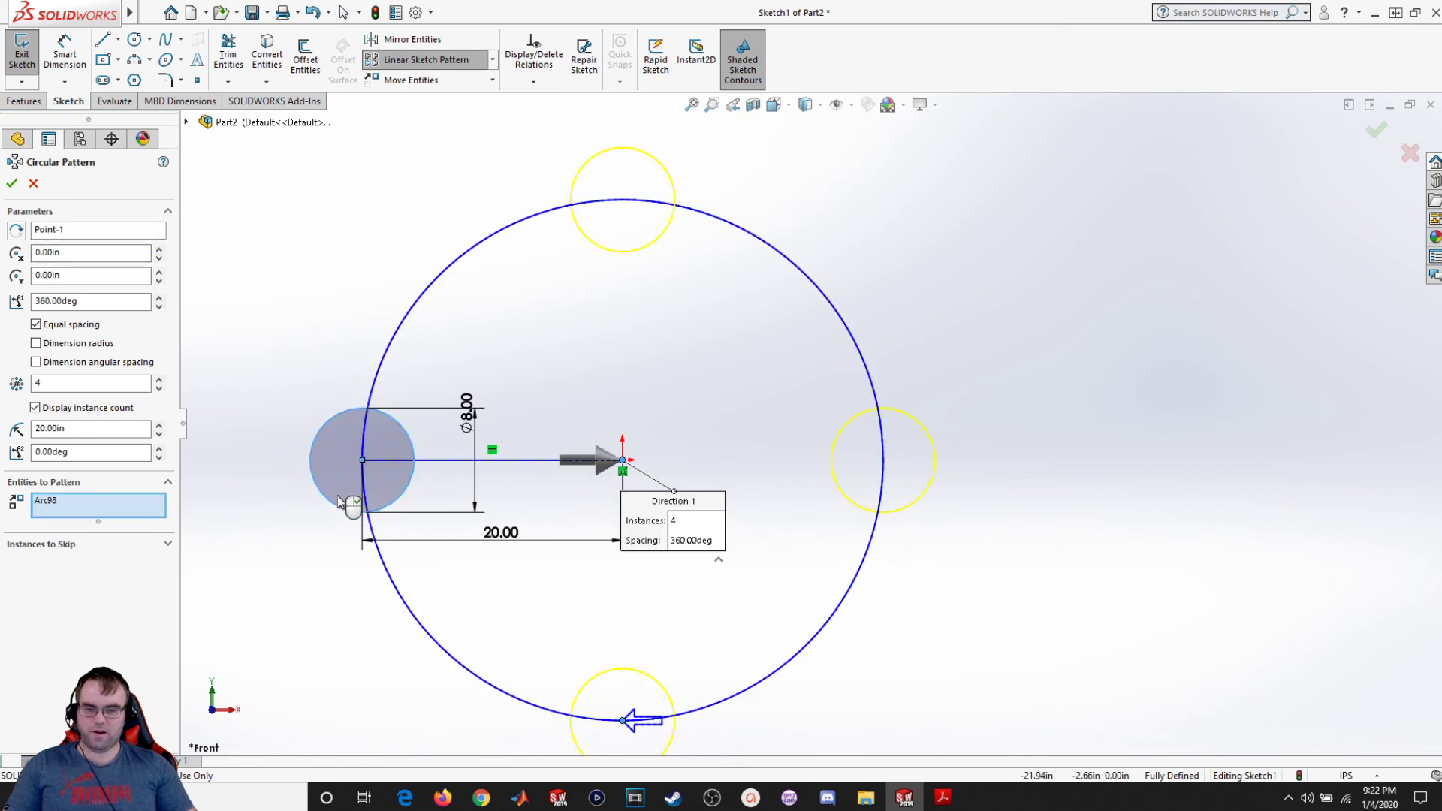
{"action": "left_click", "coordinate": [37, 384]}
{"action": "type", "text": "8"}
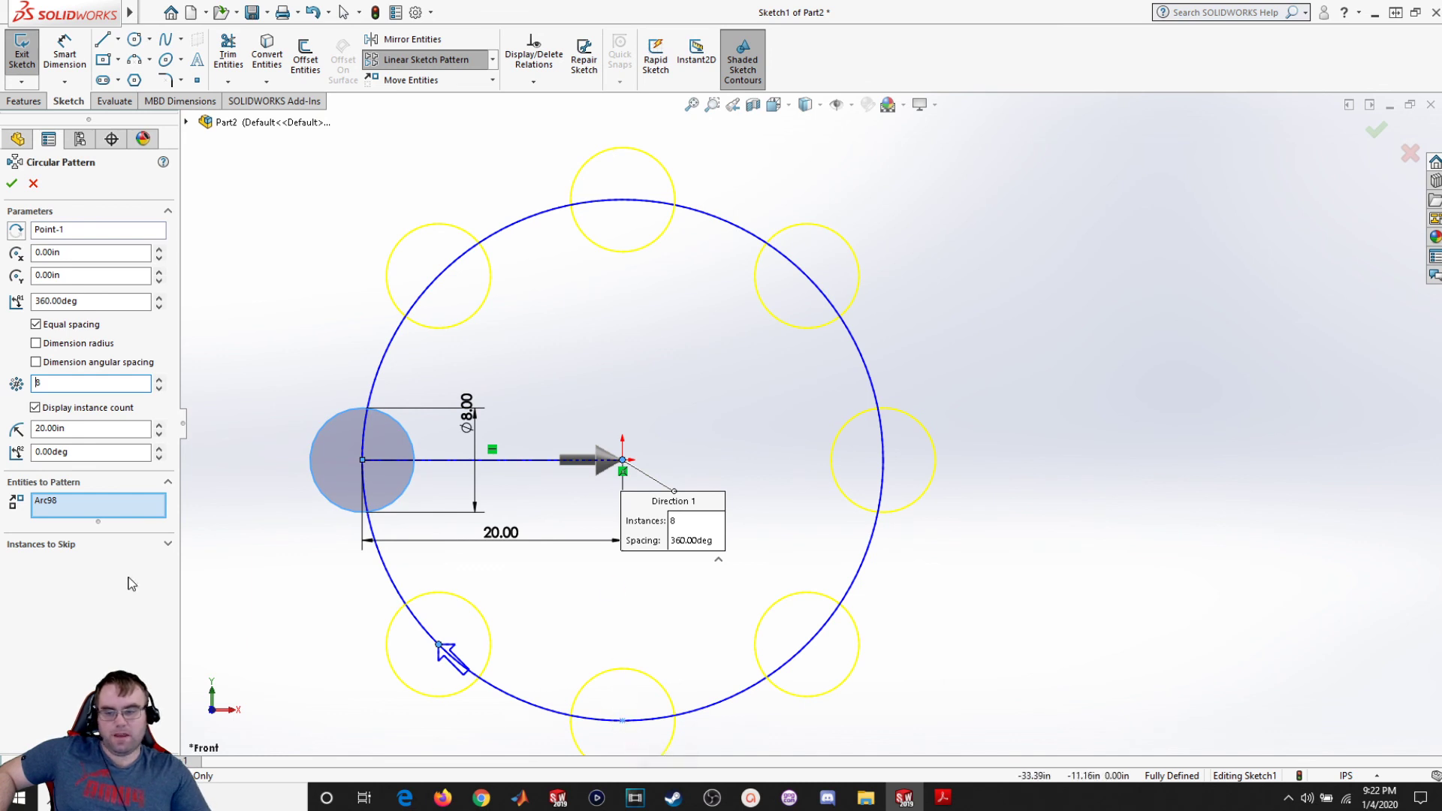
Skip instances 3 and 7, directly above and below the origin, and create the circular pattern.
{"action": "left_click", "coordinate": [65, 540]}
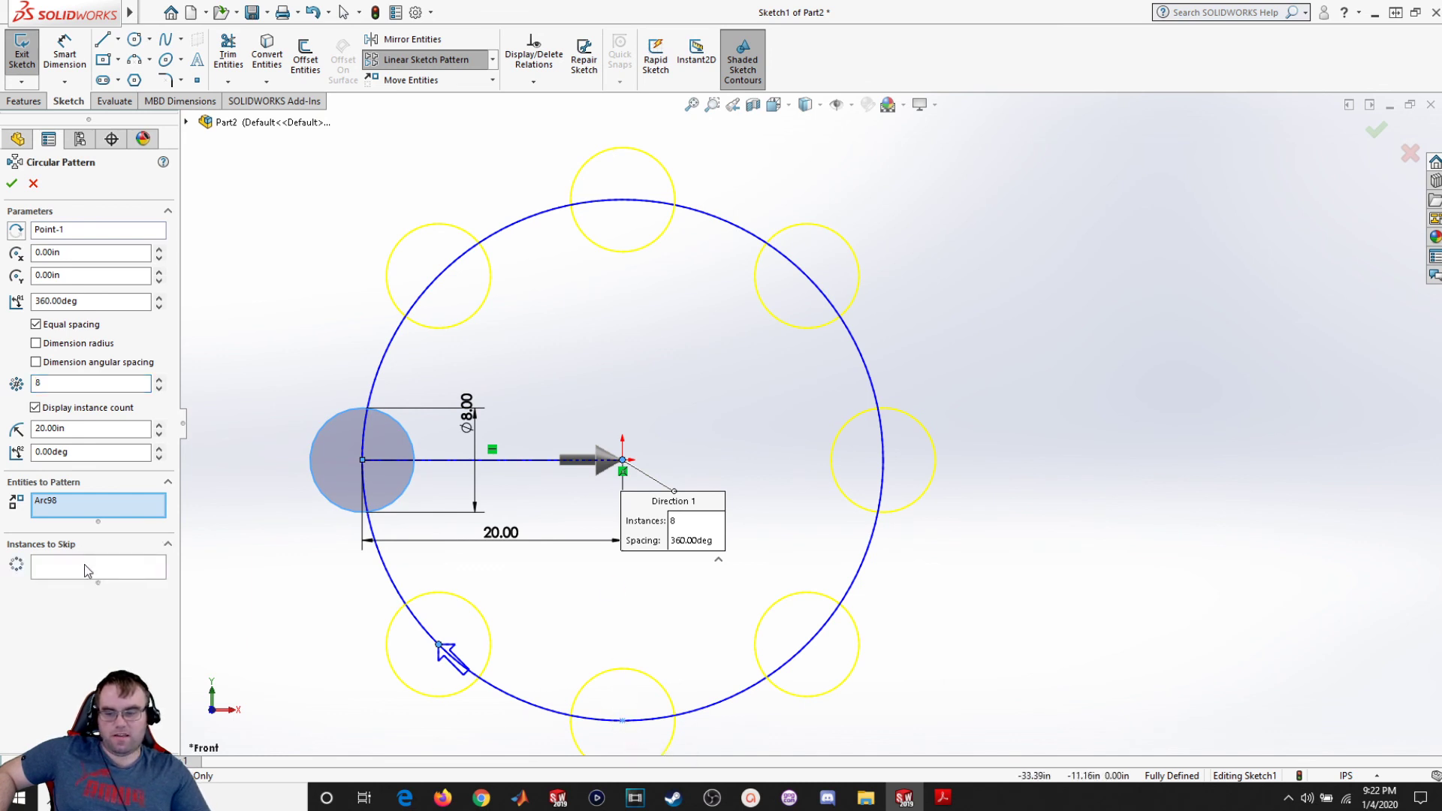
{"action": "left_click", "coordinate": [84, 568]}
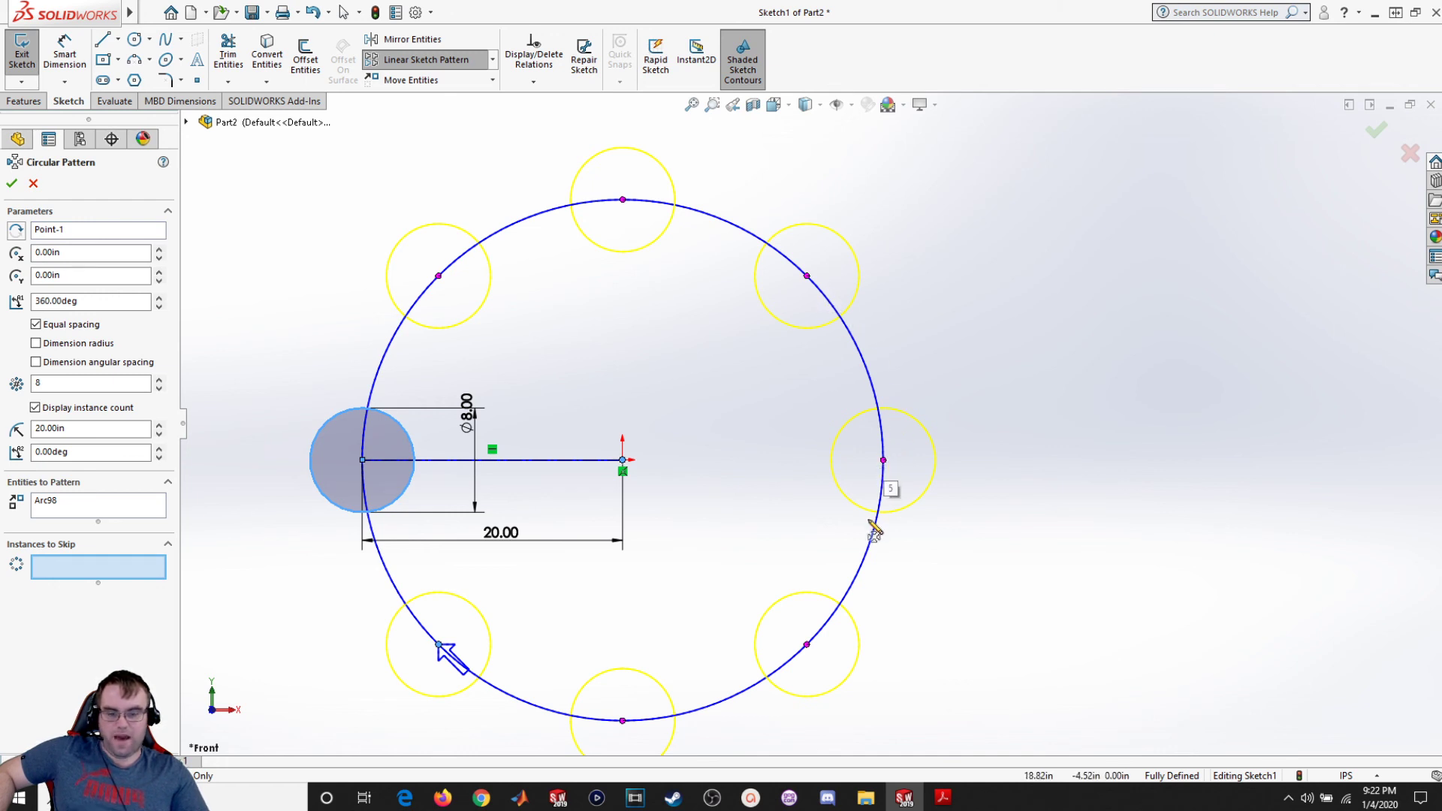
{"action": "left_click", "coordinate": [623, 200]}
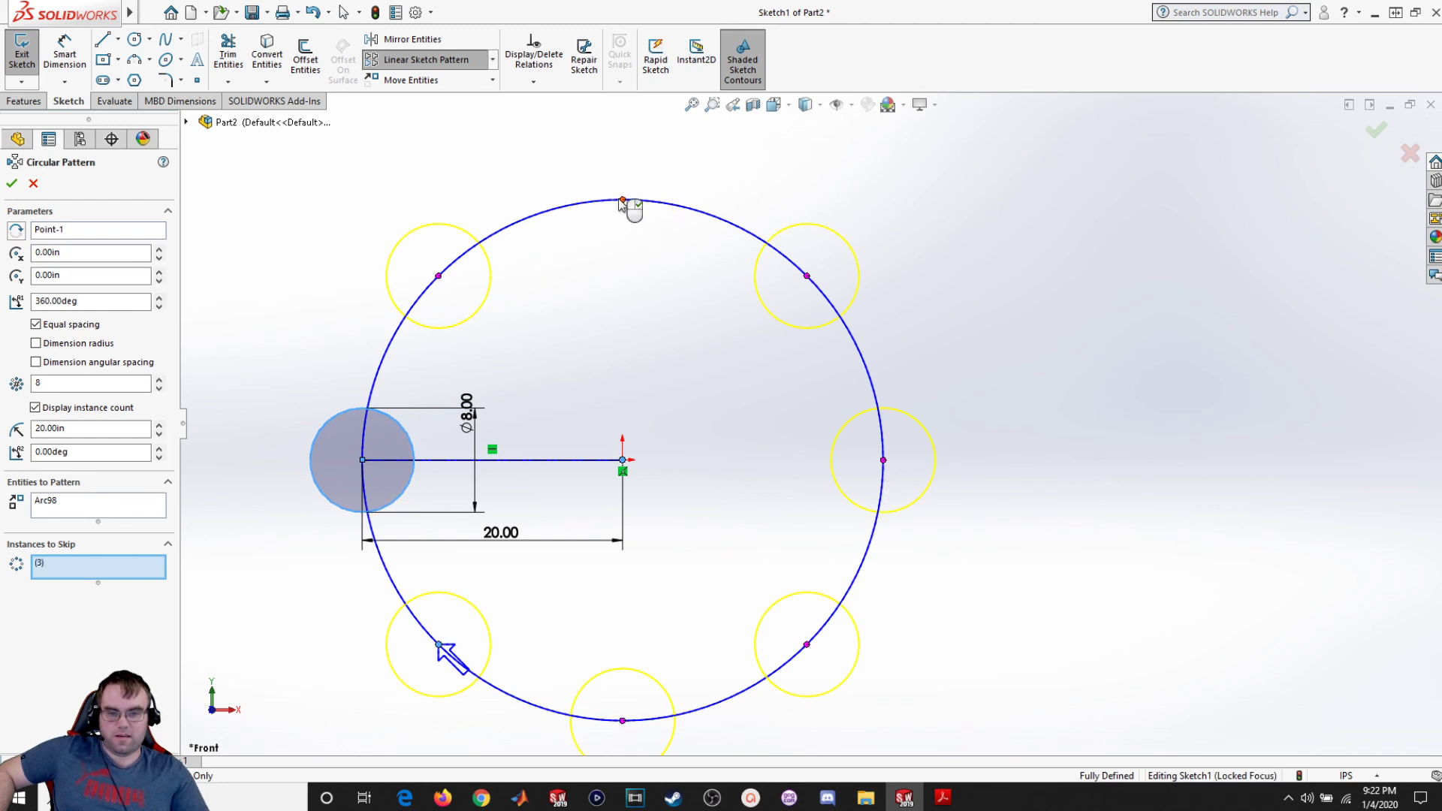
{"action": "left_click", "coordinate": [622, 723]}
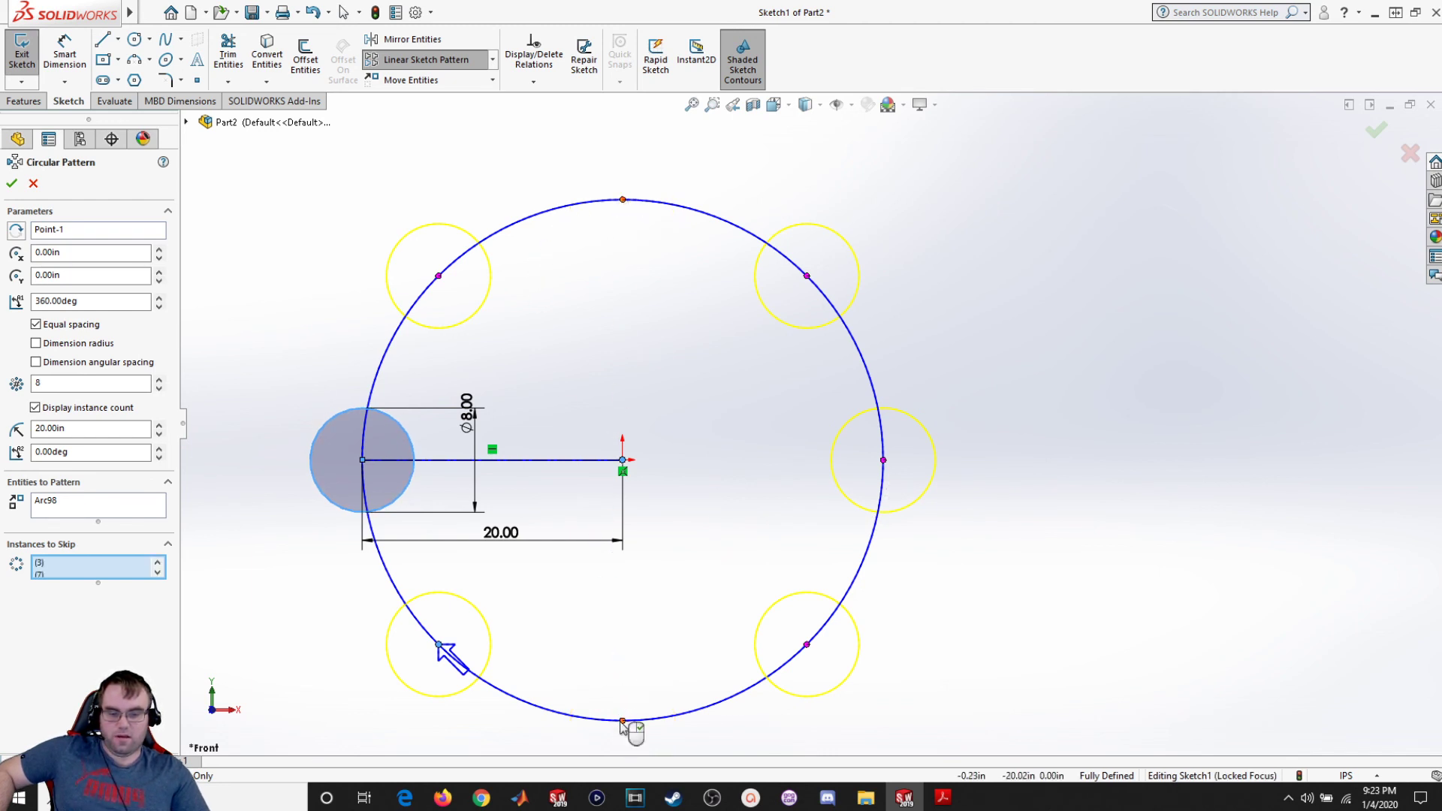
{"action": "left_click", "coordinate": [11, 183]}
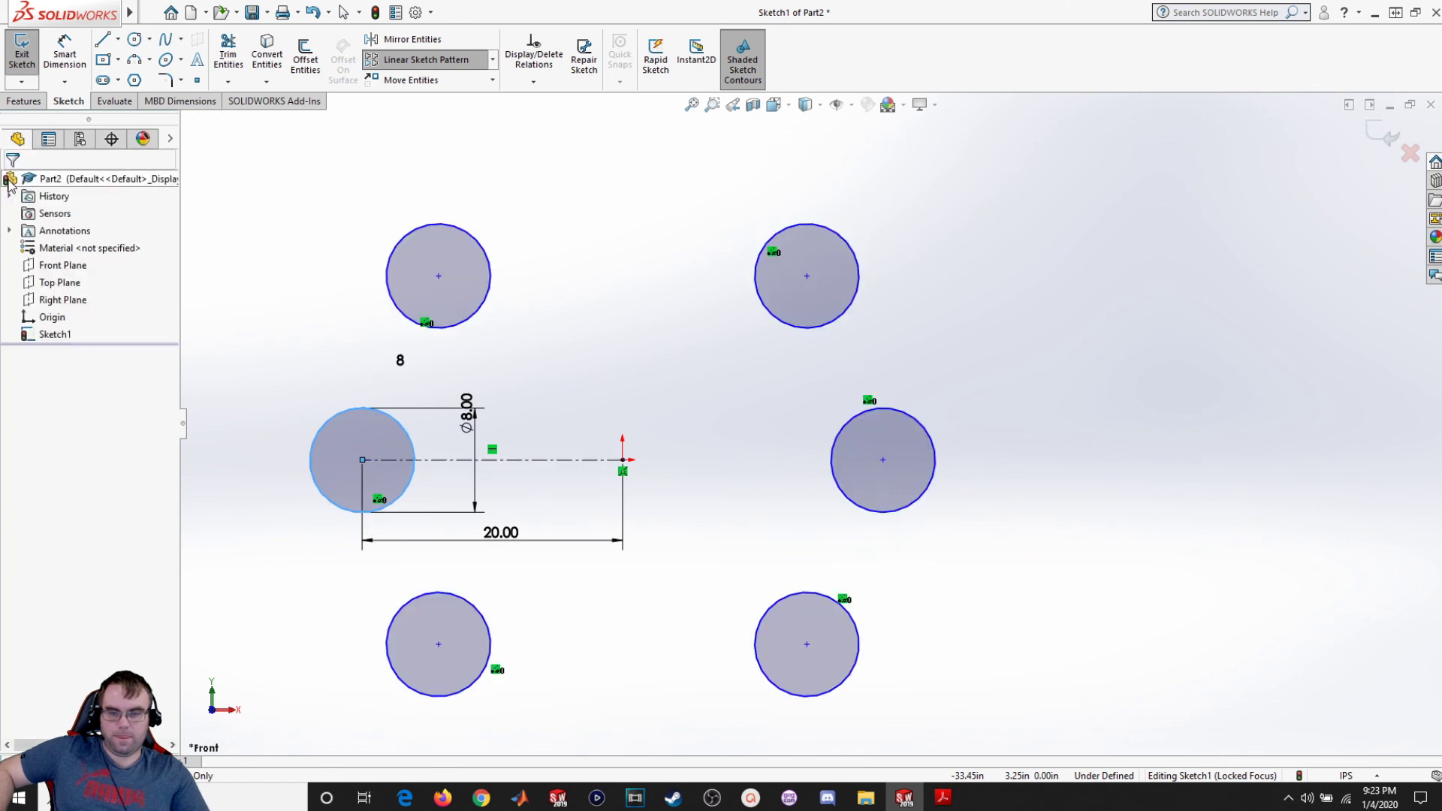
{"action": "left_click", "coordinate": [719, 575]}
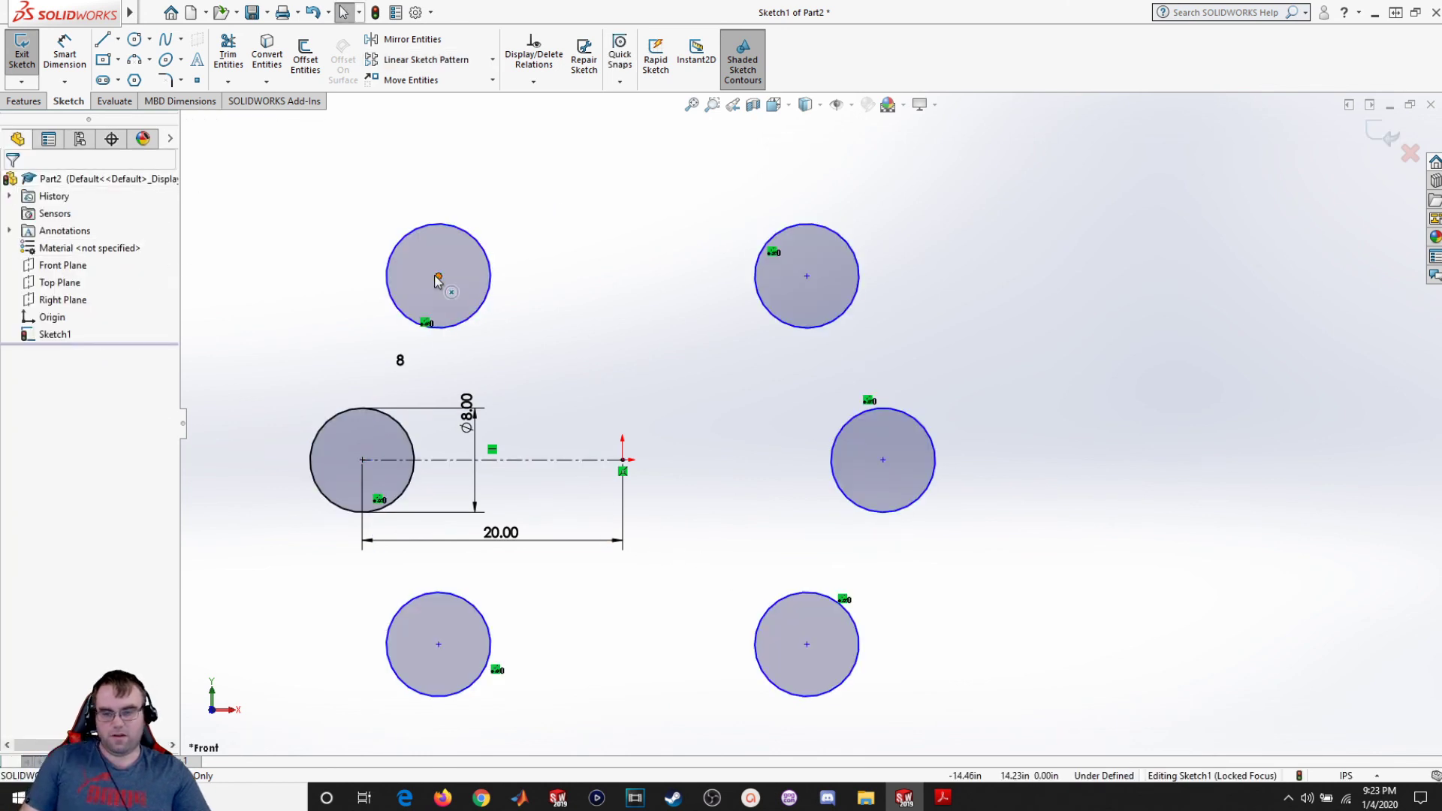
Move the upper-left patterned circle to pull the pattern's center point off the origin, and make that point coincident with the origin.
{"action": "left_click_drag", "start_coordinate": [438, 278], "coordinate": [477, 244]}
{"action": "left_click", "coordinate": [704, 521]}
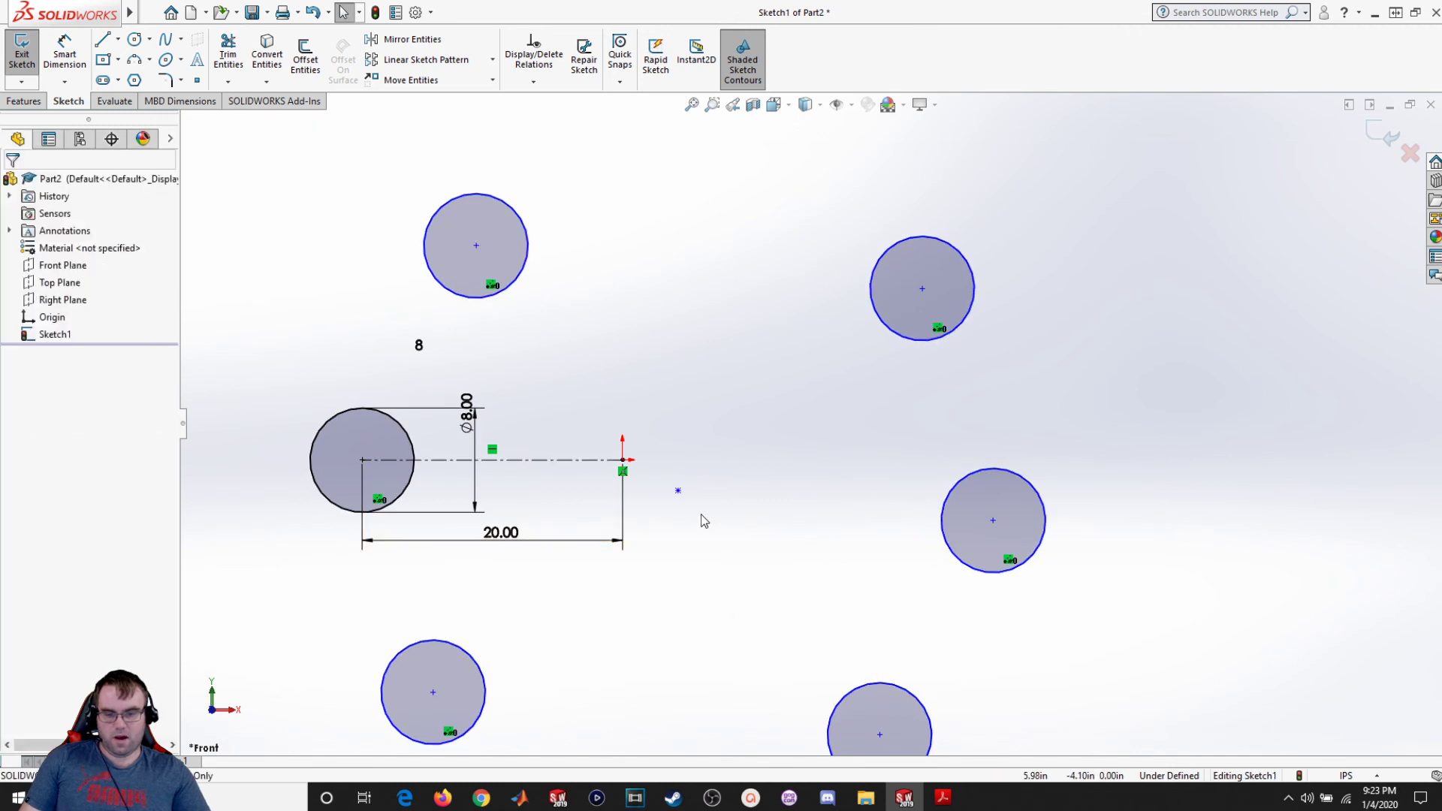
{"action": "left_click", "coordinate": [677, 492]}
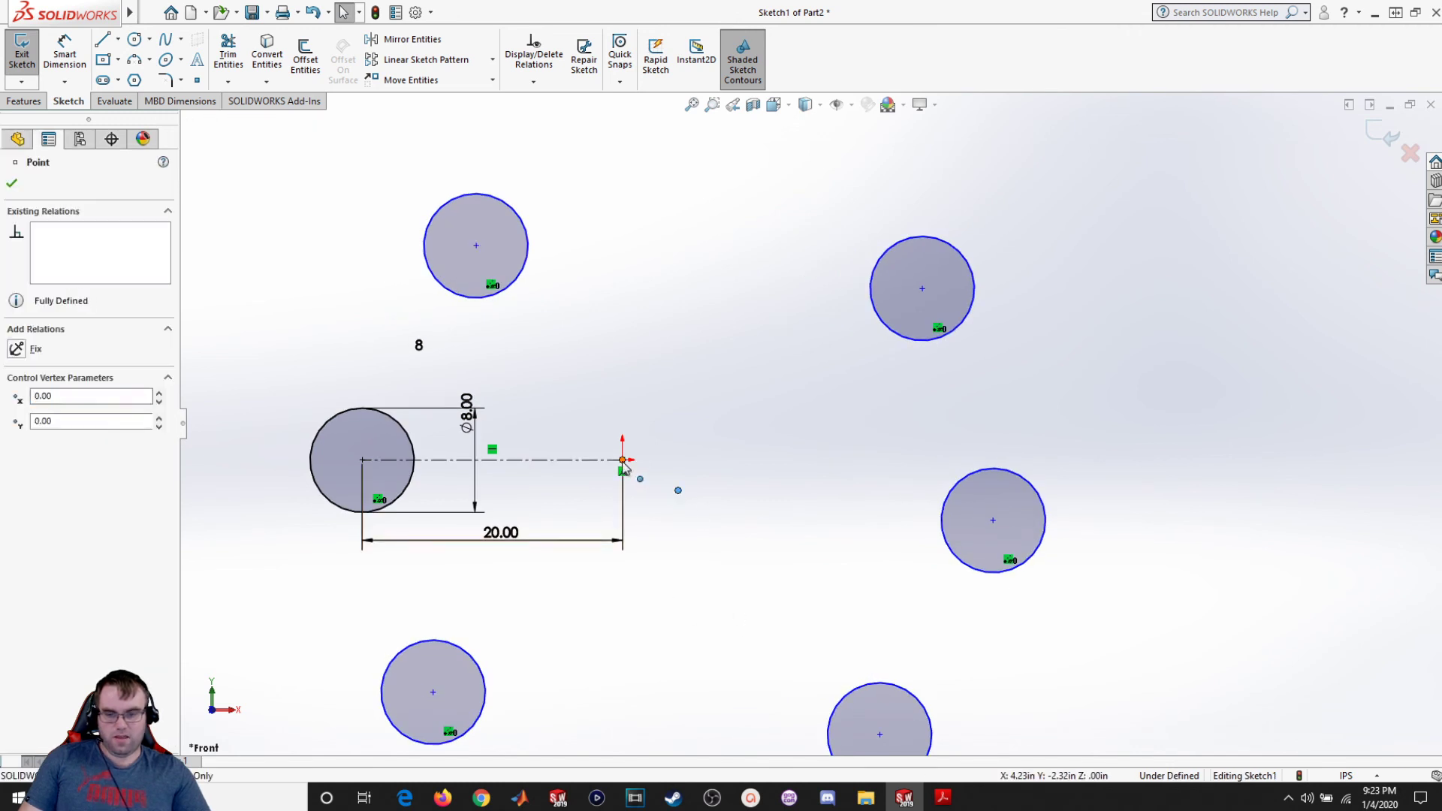
{"action": "left_click", "coordinate": [623, 462], "text": "ctrl"}
{"action": "left_click", "coordinate": [33, 472]}
{"action": "left_click", "coordinate": [755, 569]}
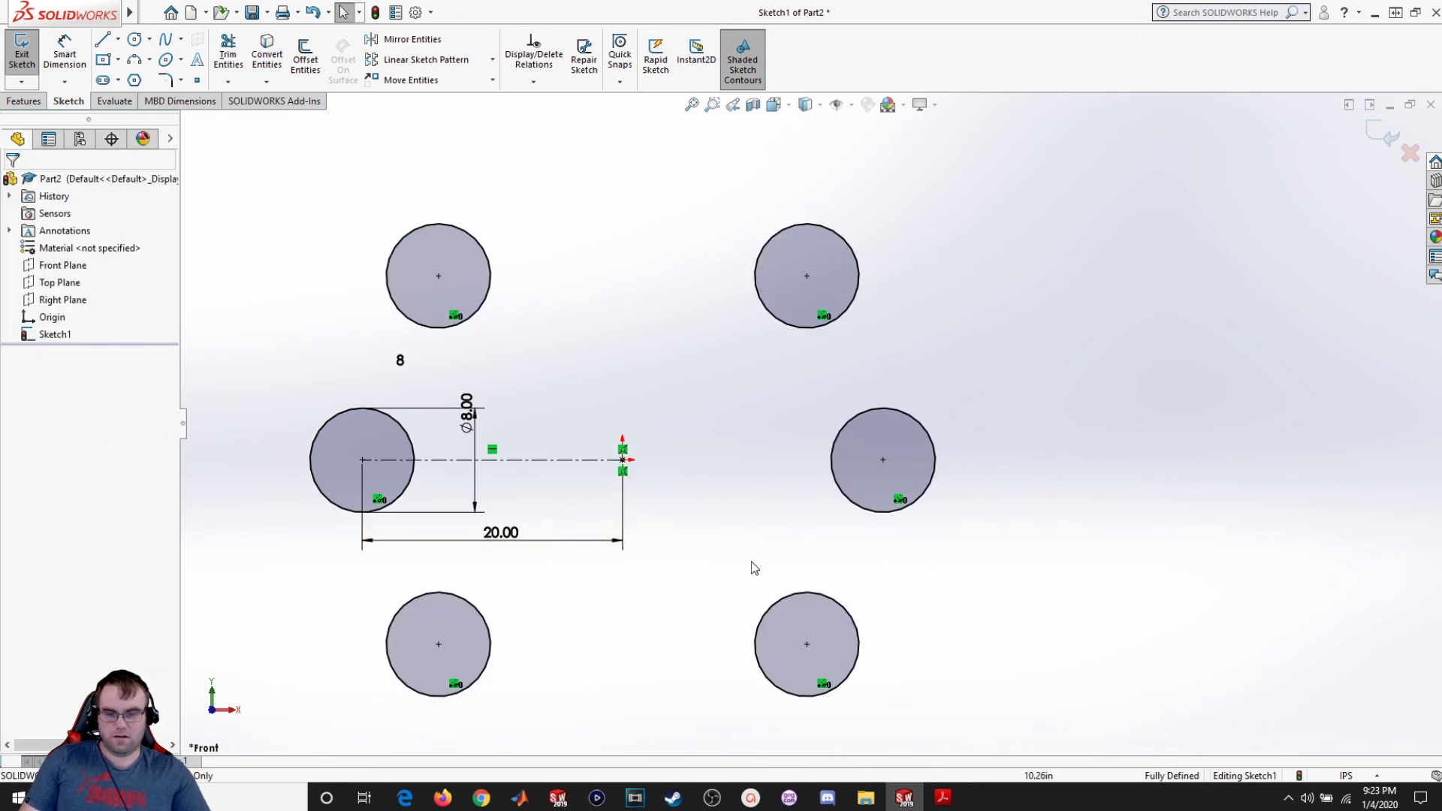